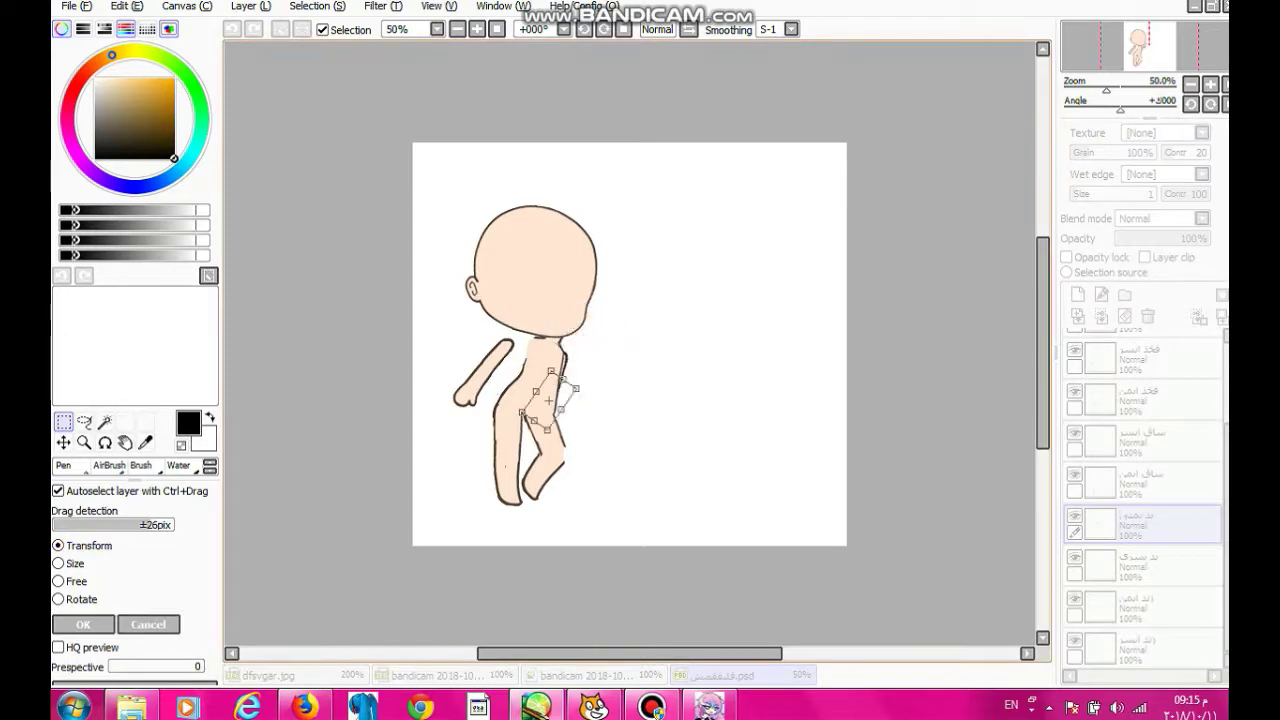
Finish placing the right arm pieces beside the torso and rotate the head more upright over the neck.
key(Return)
ctrl+click(525, 372)
key(Return)
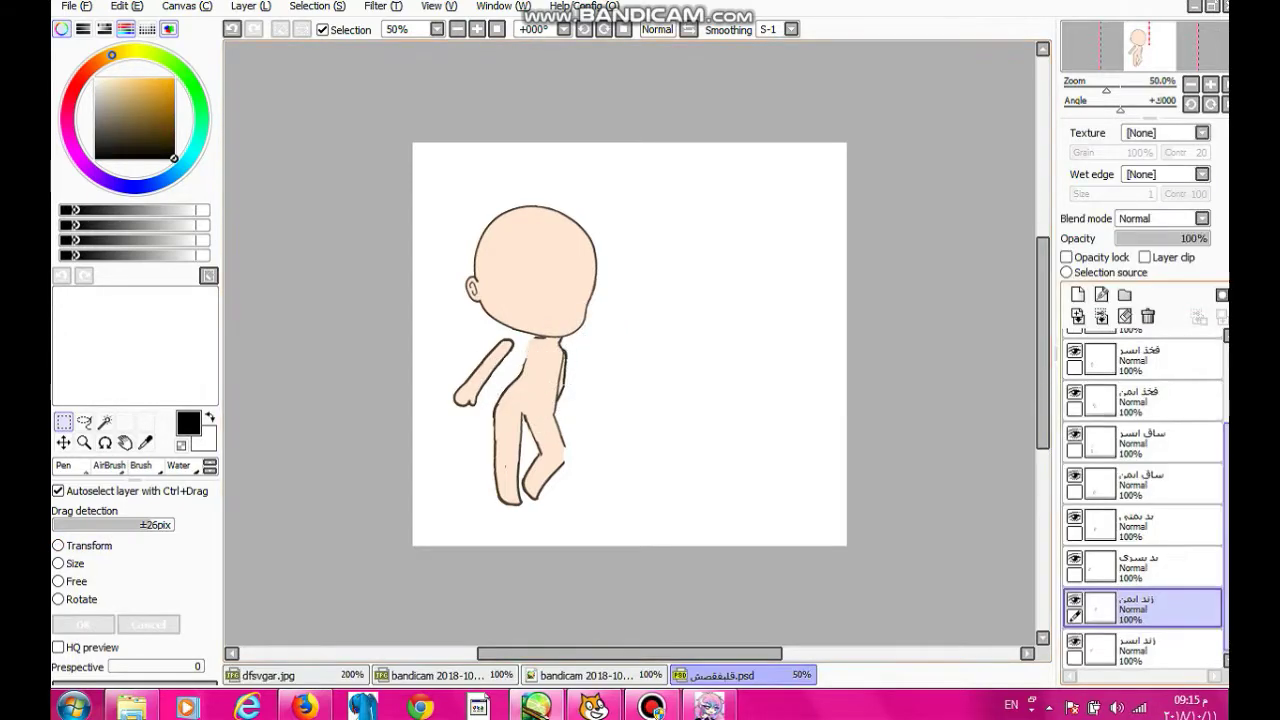
ctrl+click(535, 265)
drag(620, 200, 632, 228)
key(Return)
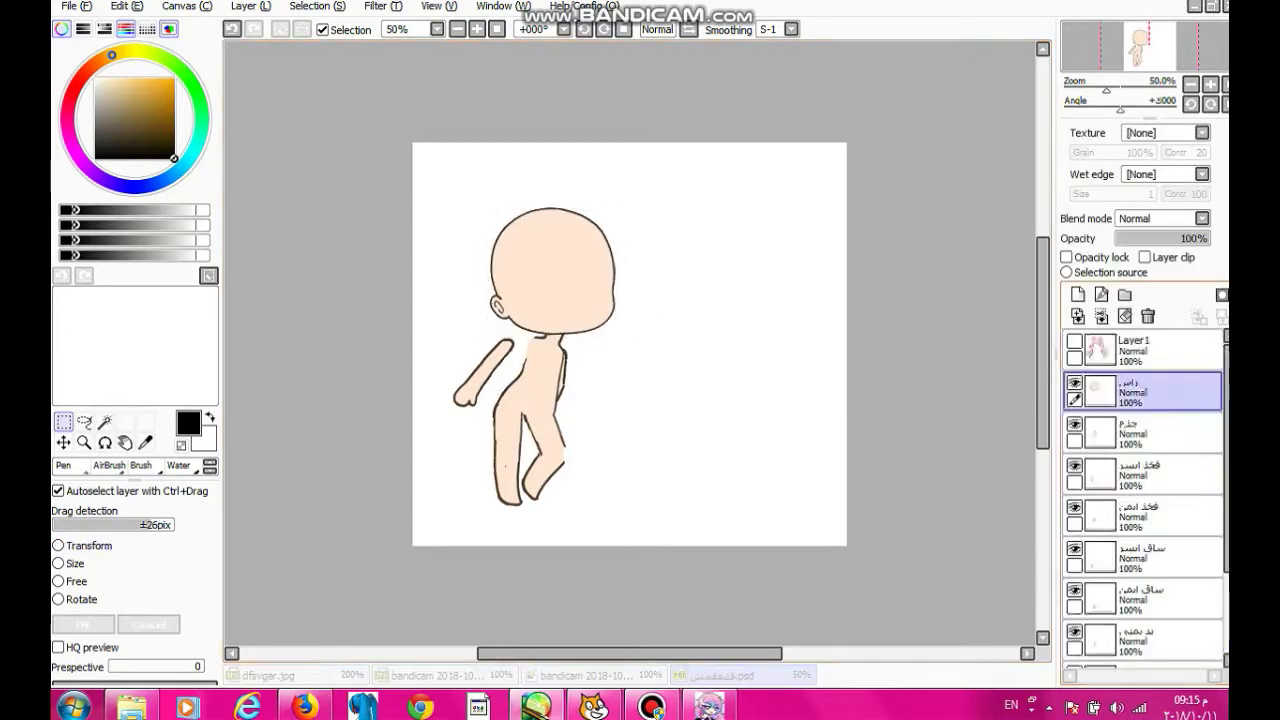
Bring the left hand layer above the head and transform the left upper arm and forearm so the hand rests against the cheek.
click(1140, 607)
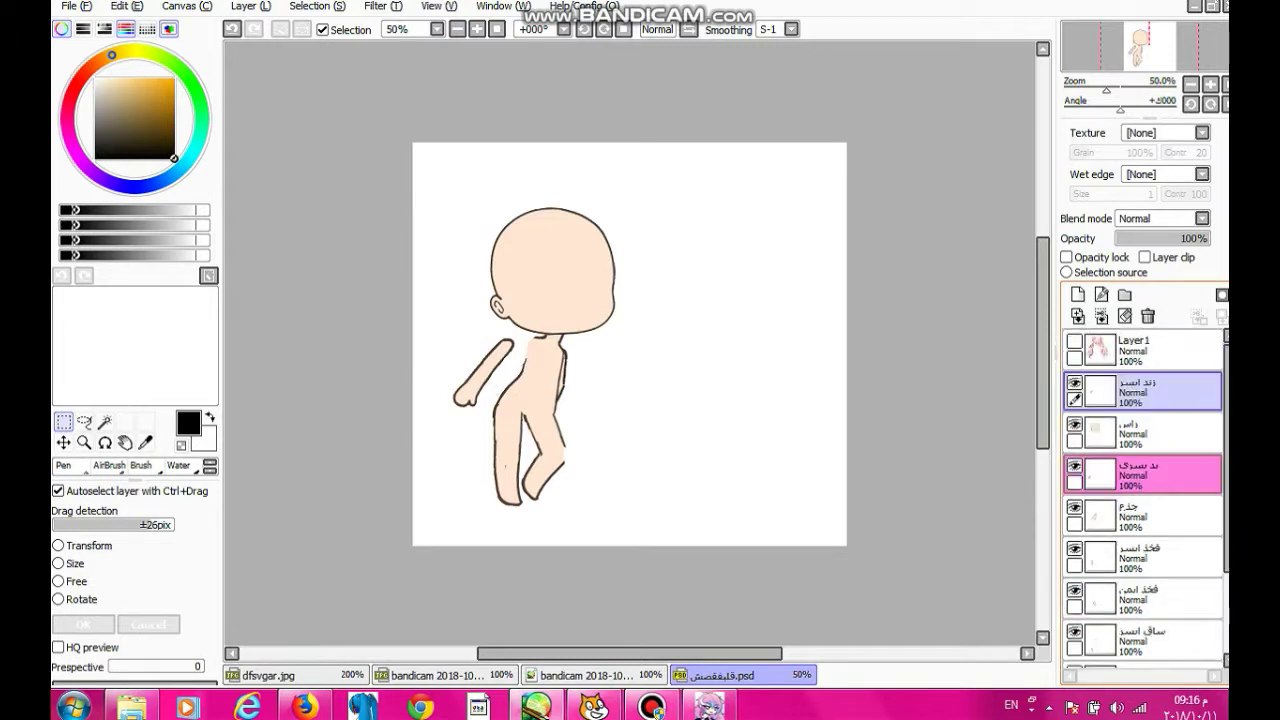
ctrl+click(490, 360)
drag(480, 370, 510, 335)
key(Return)
ctrl+click(470, 390)
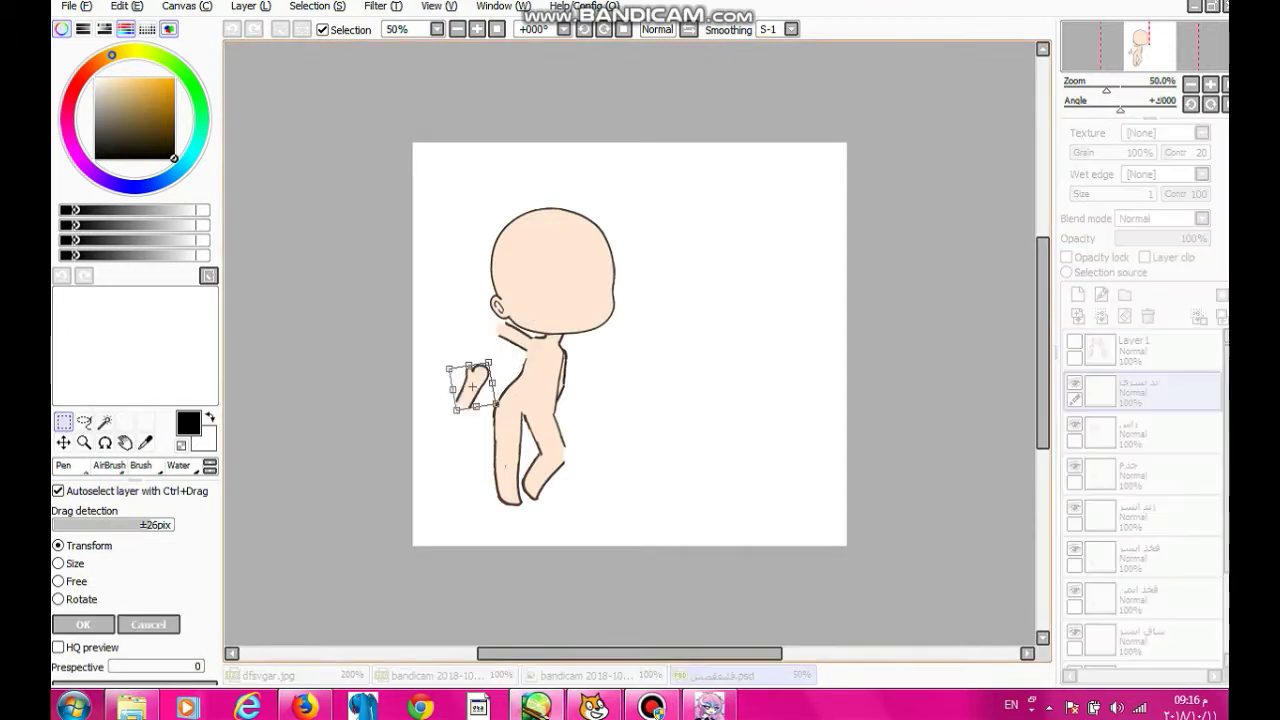
drag(470, 390, 519, 316)
key(Return)
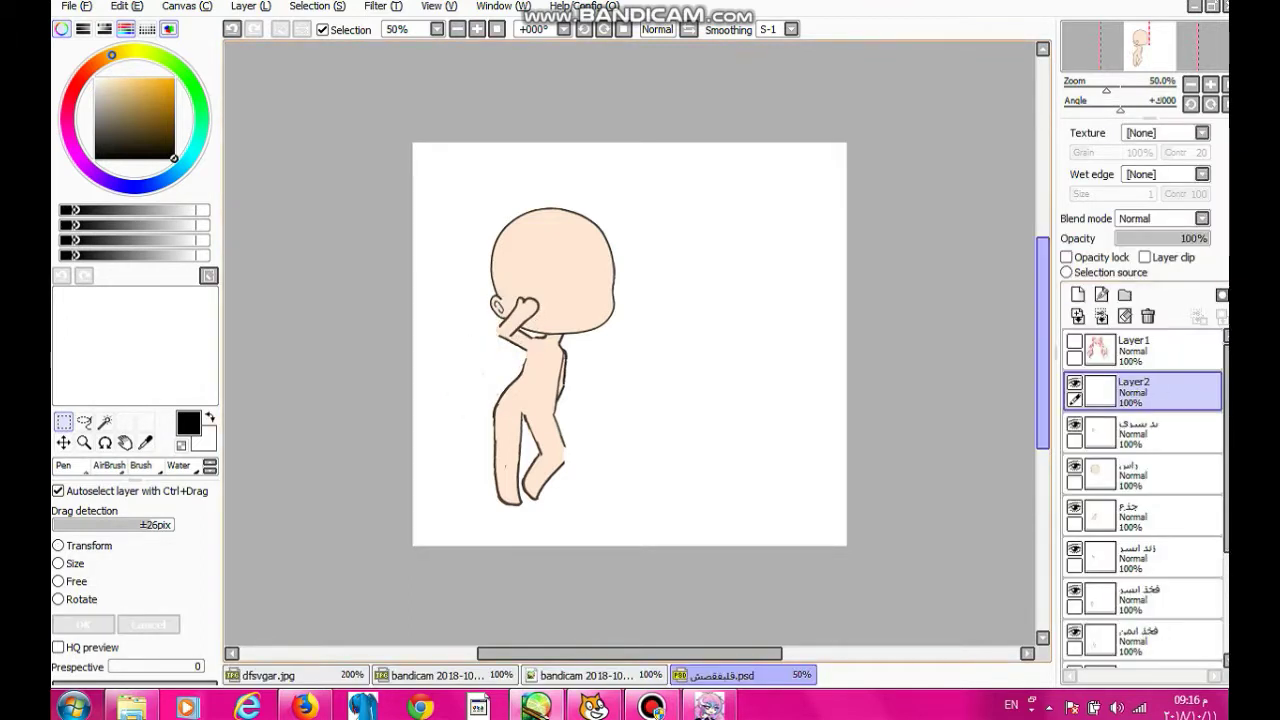
Sample the brown outline color and draw a new finger and hand contour with a size 4 curve on a new vector layer.
scroll(460, 335, up, 3)
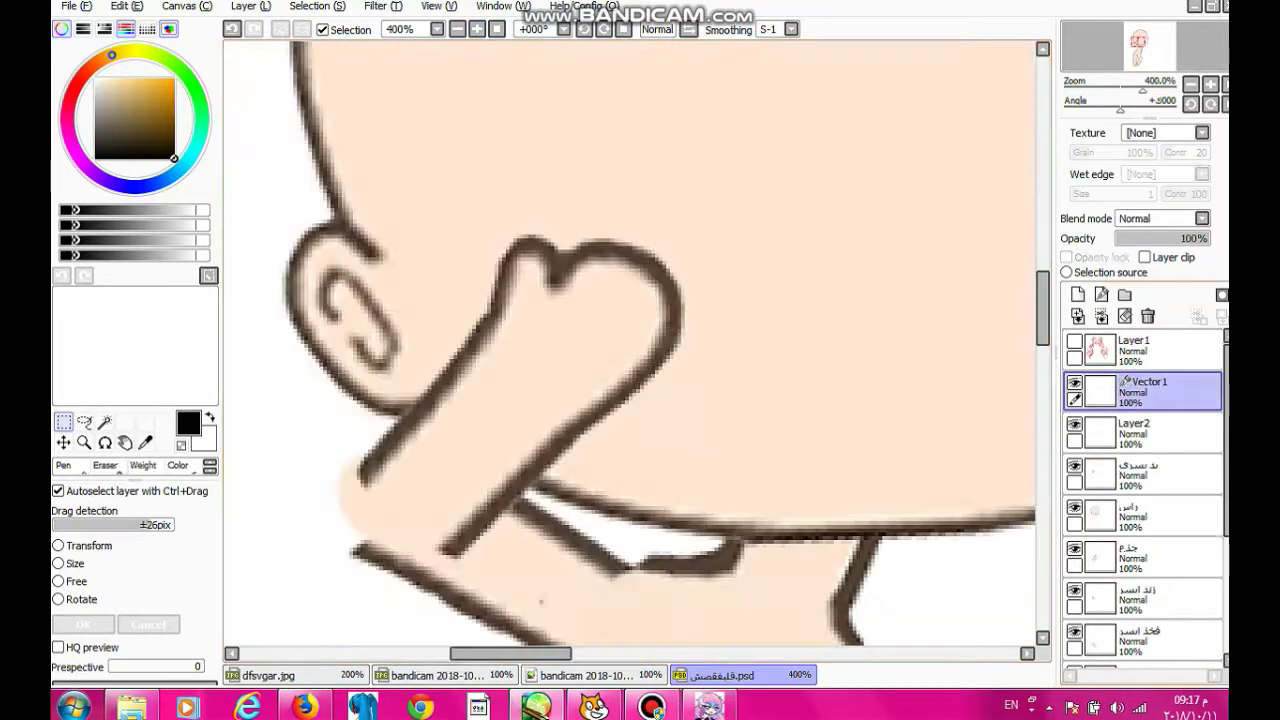
click(104, 422)
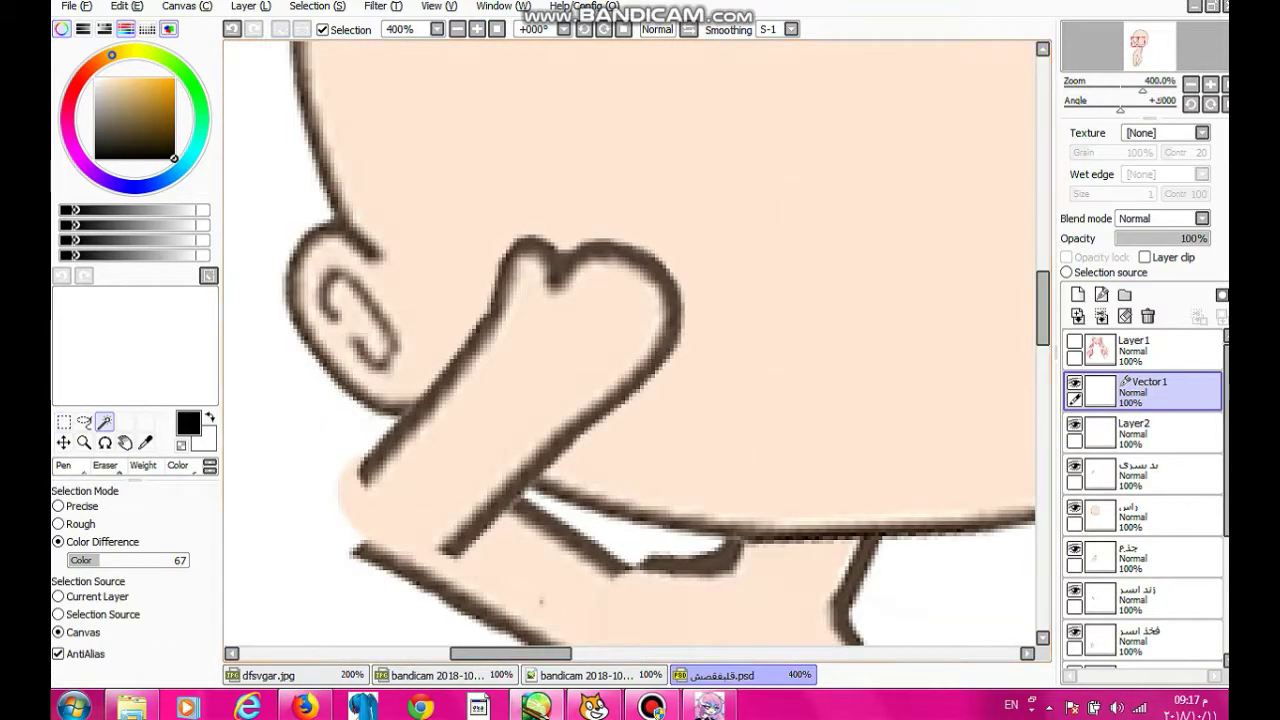
click(145, 442)
click(600, 250)
click(71, 533)
click(583, 240)
click(598, 300)
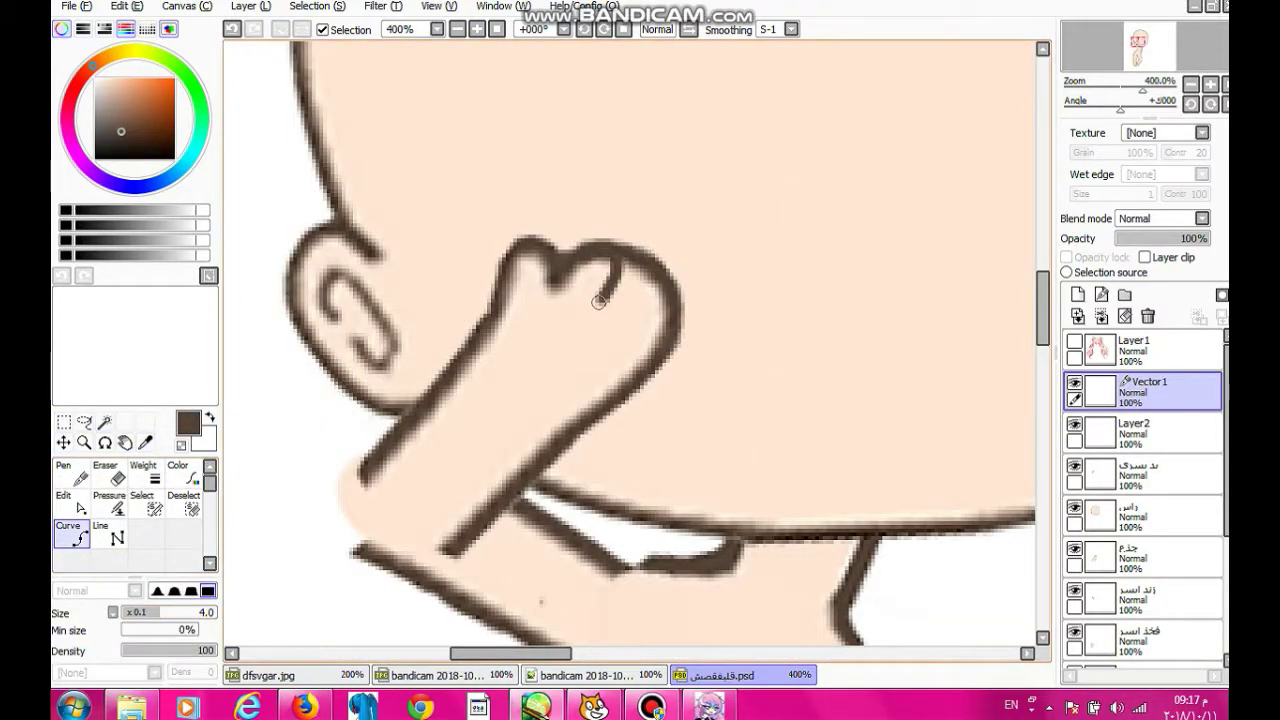
double_click(640, 388)
Cover the old outer hand outline with the sampled skin color using a size 8 vector pen.
click(63, 470)
alt+click(620, 200)
mouse_move(660, 255)
mouse_down()
mouse_move(635, 274)
mouse_move(637, 301)
mouse_move(641, 258)
mouse_up()
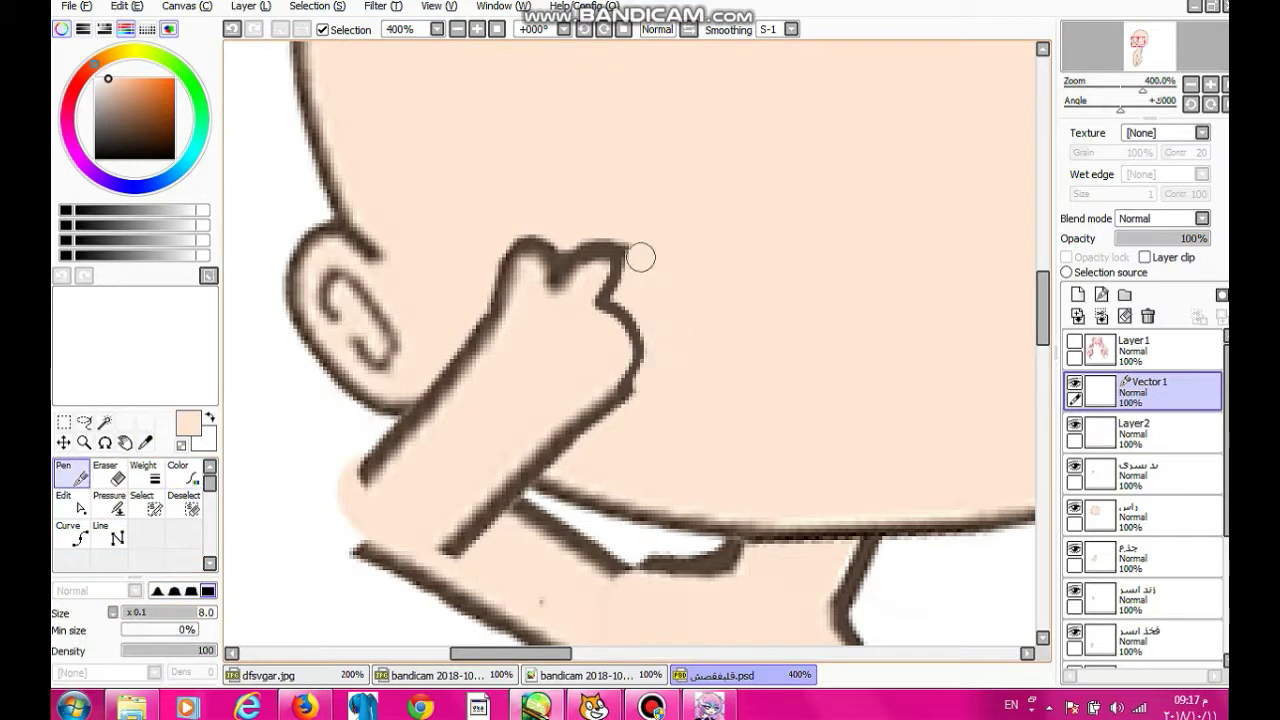
drag(646, 369, 634, 391)
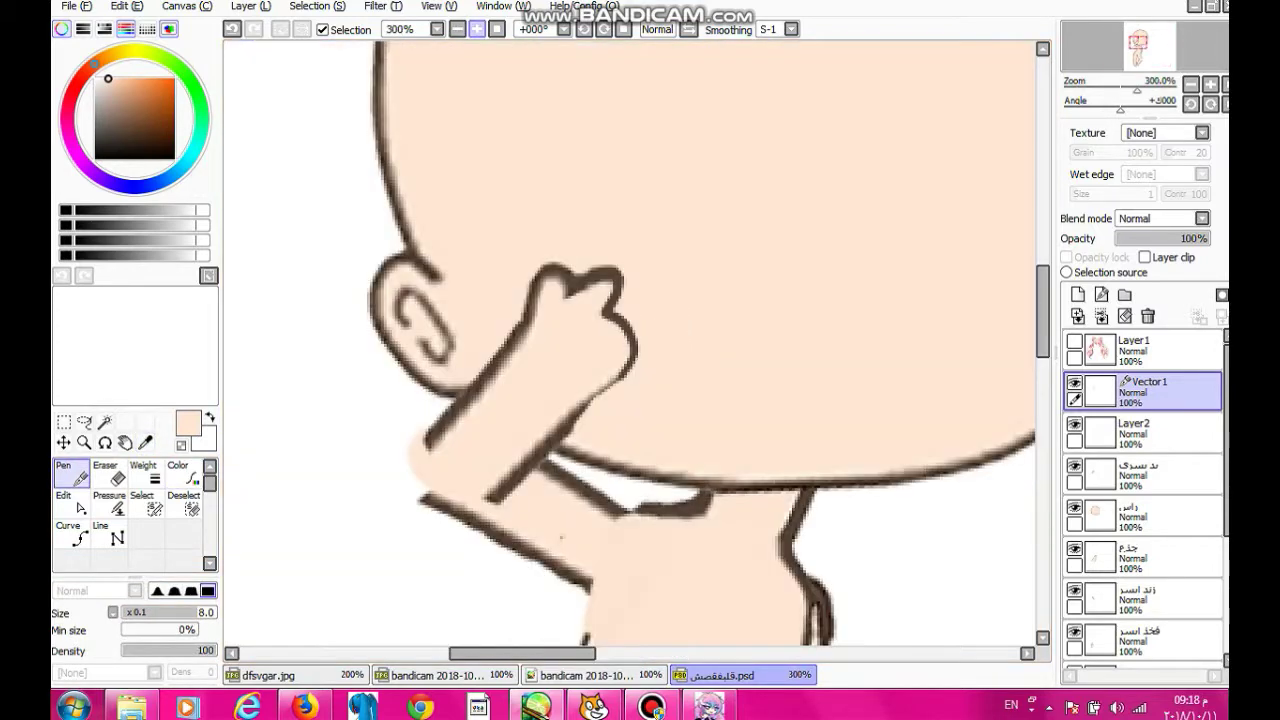
Close the gap in the bent leg's knee outline with a brown size 4 curve.
click(71, 533)
scroll(1027, 322, down, 5)
click(882, 282)
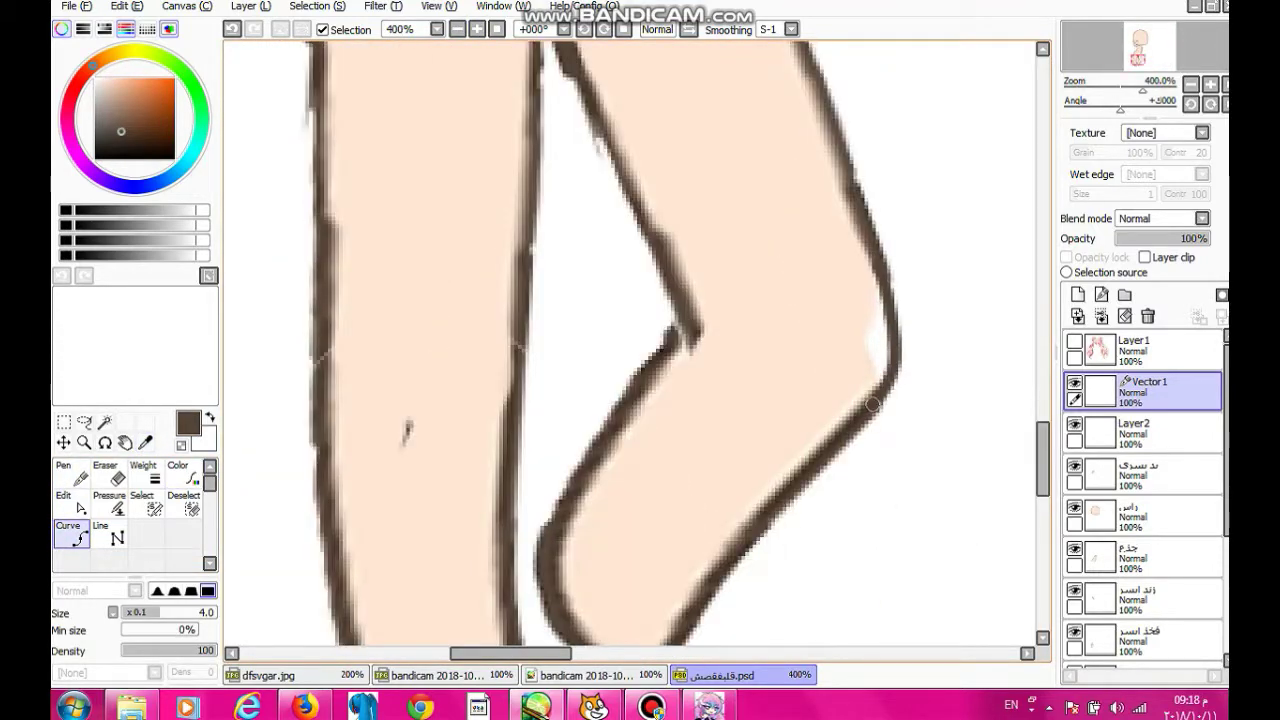
click(894, 340)
double_click(865, 411)
Save the posed body as a separate PNG image.
key(ctrl+minus)
key(ctrl+shift+s)
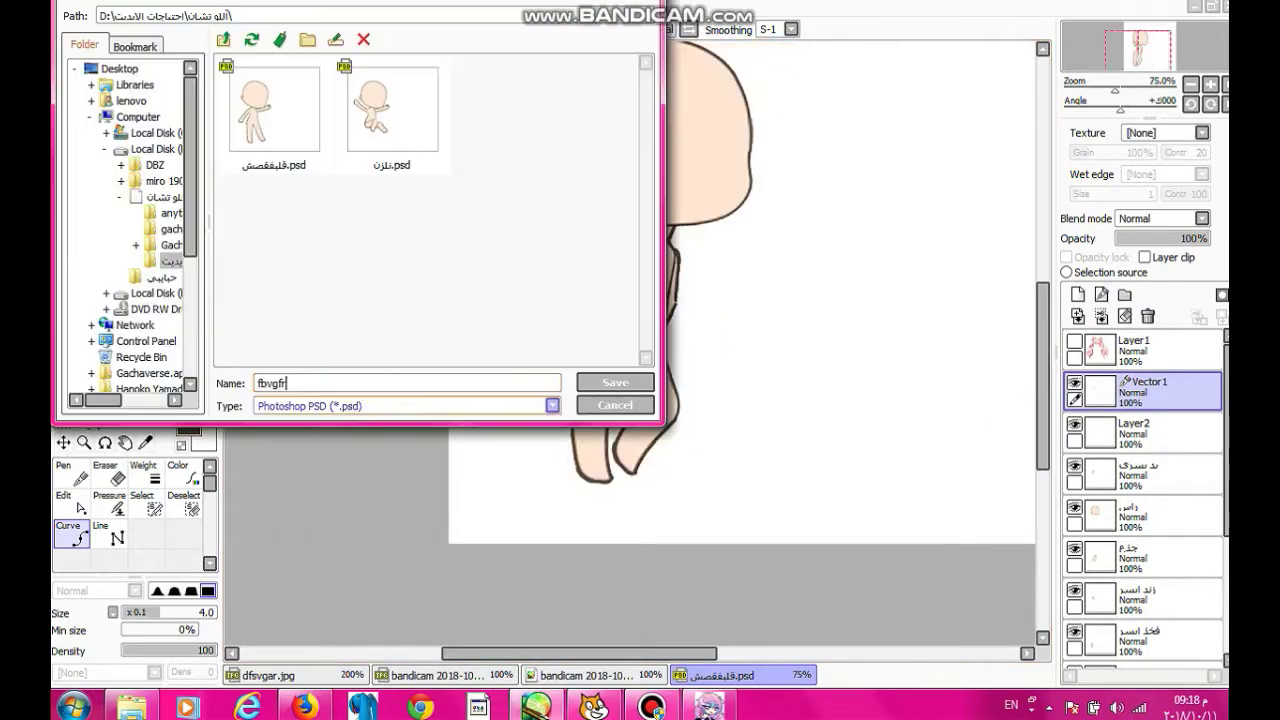
click(552, 405)
click(314, 451)
click(552, 405)
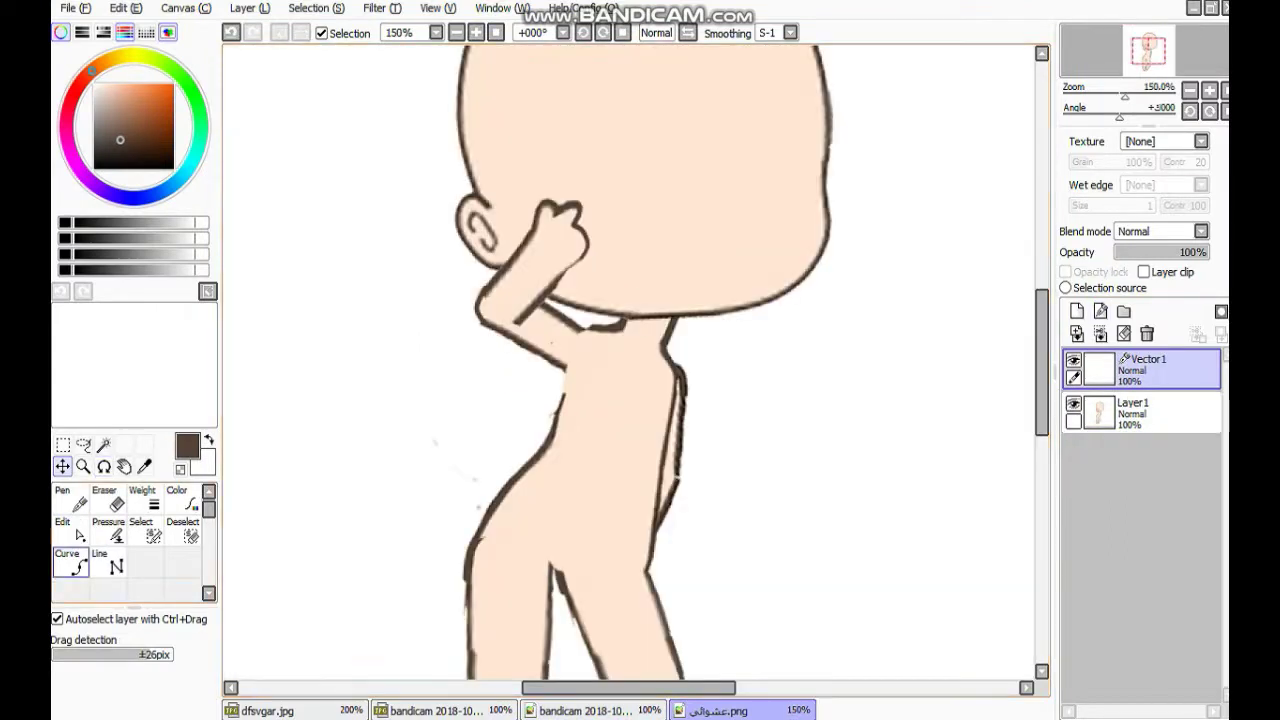
Outline a long-sleeved shirt around the torso and arms with a purple-pink size 4 curve on the vector layer.
click(71, 565)
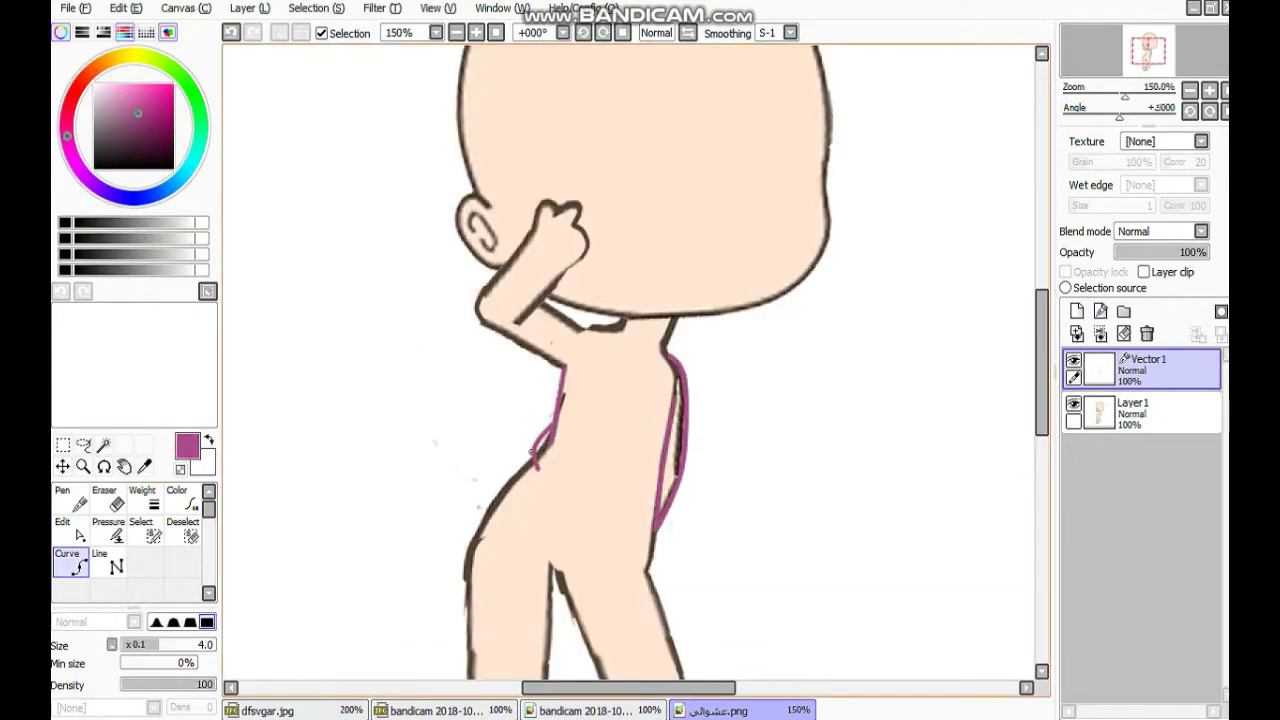
click(655, 555)
click(598, 547)
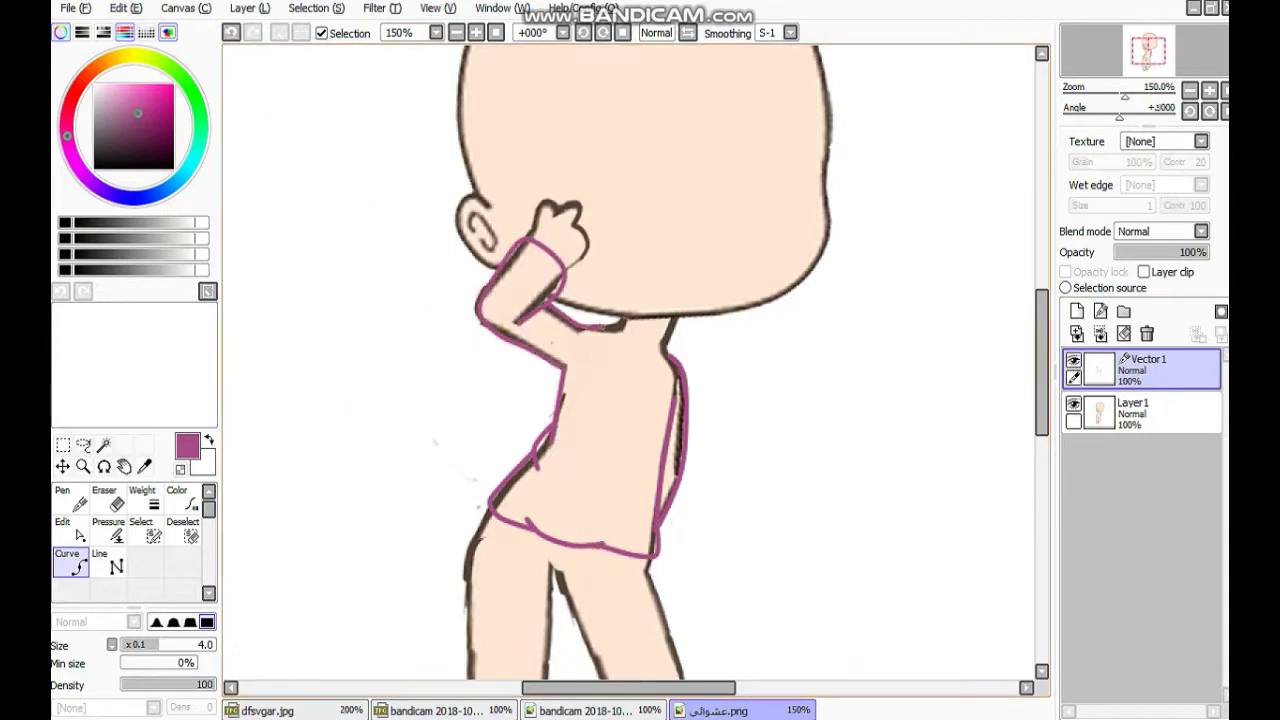
Draw the shirt's pointed collar and the raised sleeve's cuff in dark magenta.
alt+click(601, 322)
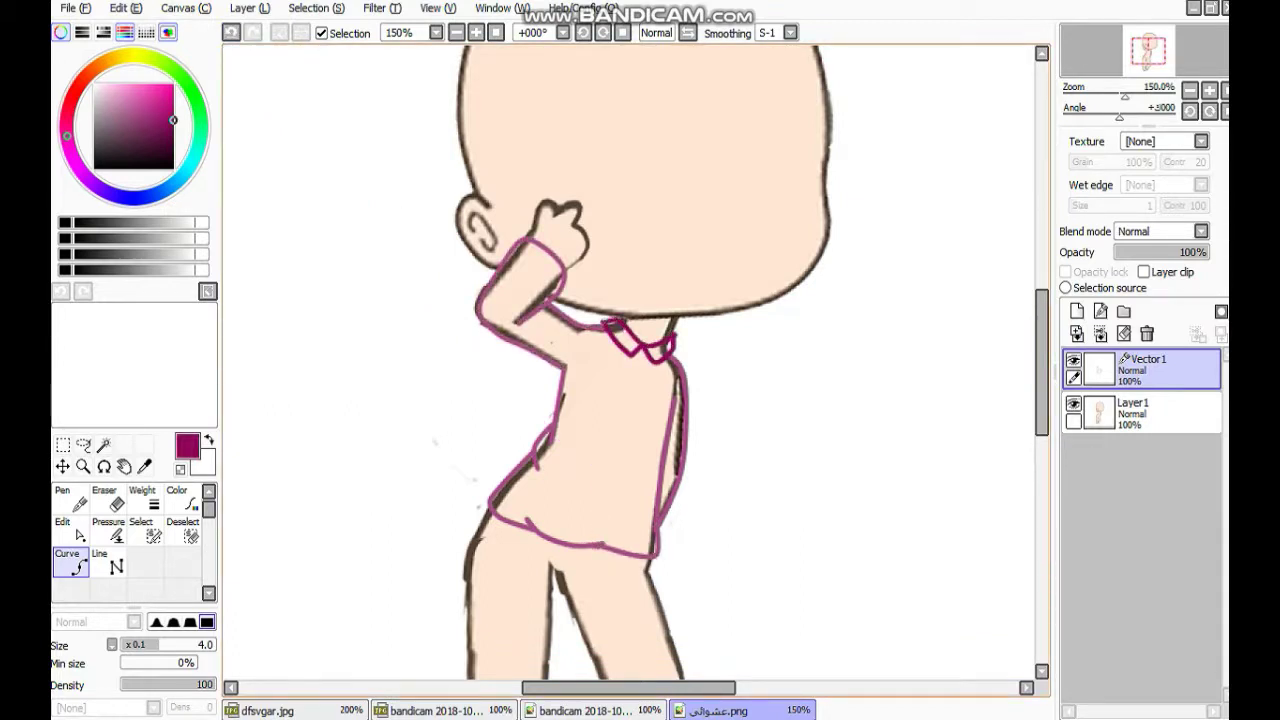
scroll(640, 360, up, 1)
drag(840, 360, 833, 307)
Hide the body layer and select the shirt's interior with the Magic Wand at a color difference of 203.
click(1073, 403)
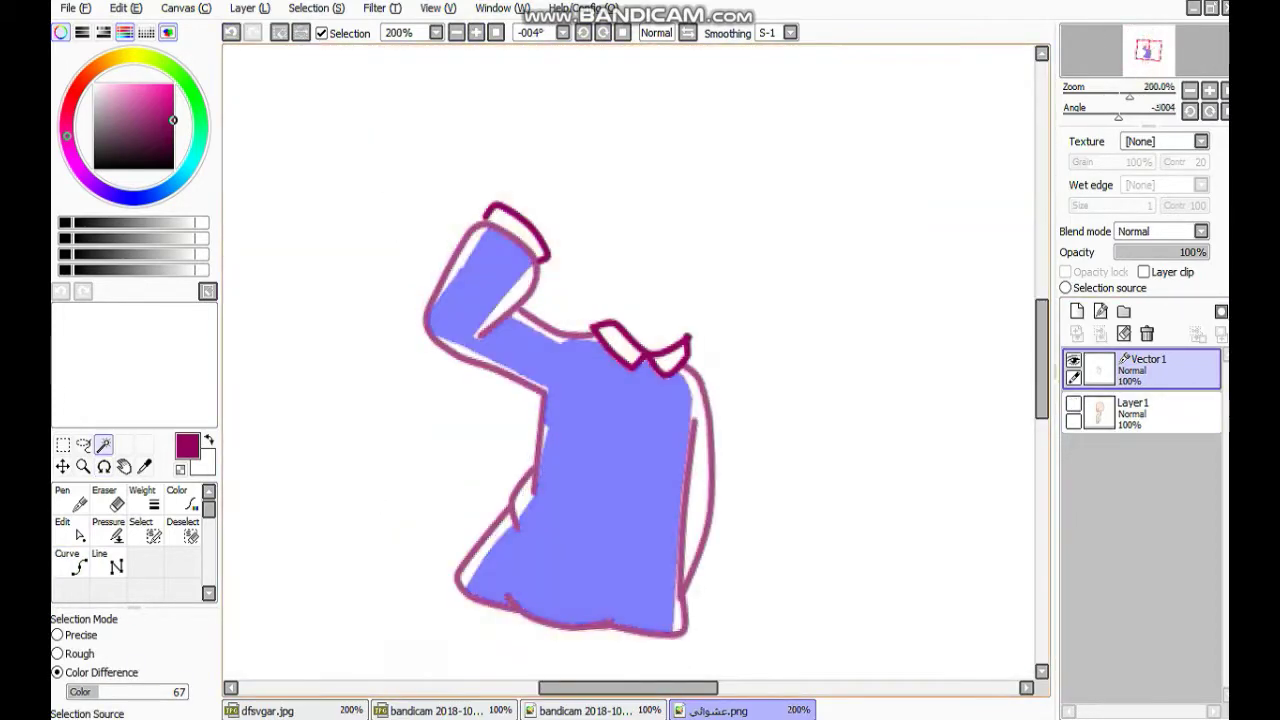
drag(110, 692, 130, 692)
key(ctrl+d)
click(620, 480)
Fill the shirt selection white on a new layer beneath the outline and add curved pink stripes on a merged vector layer.
click(1076, 311)
drag(1140, 368, 1140, 415)
click(1073, 446)
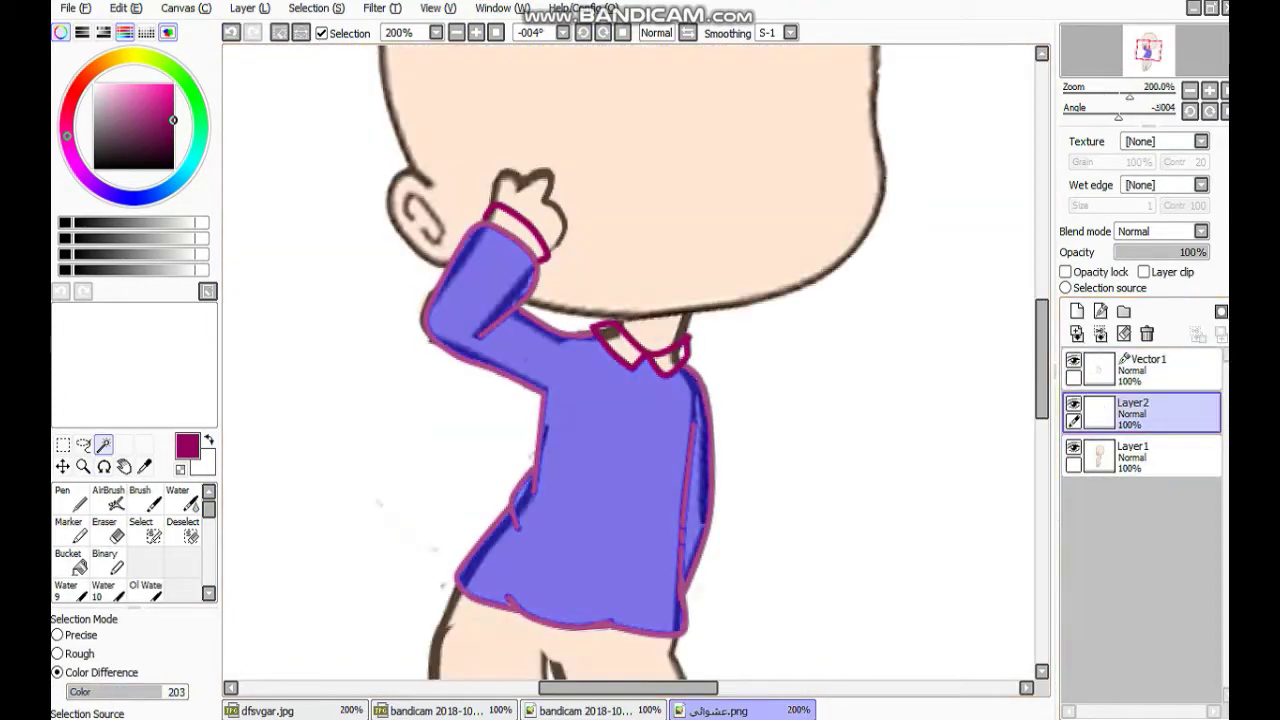
key(x)
click(62, 497)
click(1100, 311)
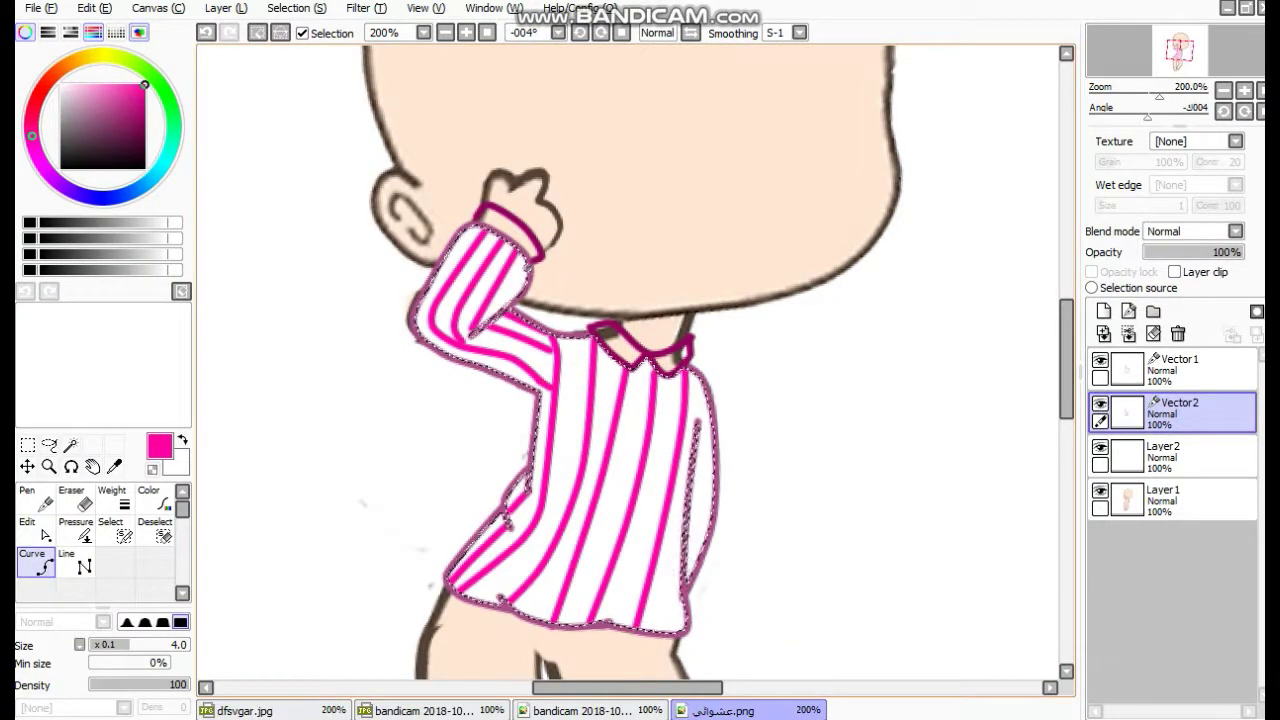
click(1128, 333)
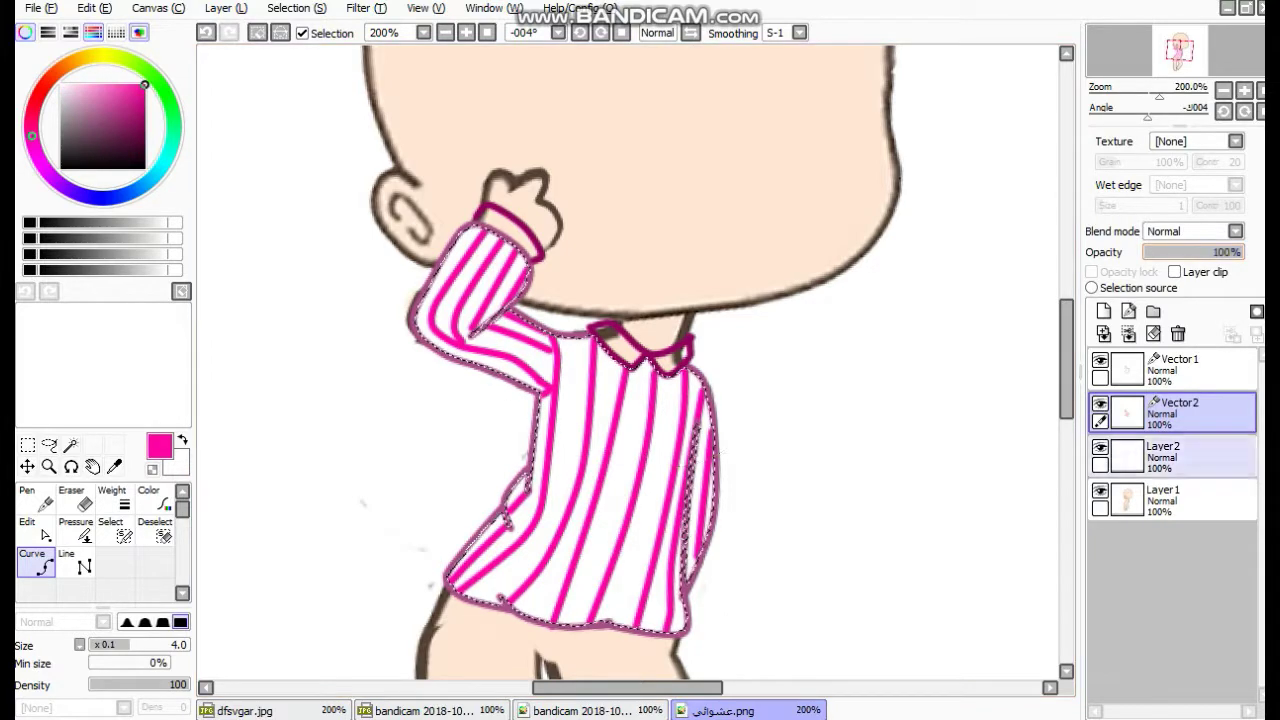
Paint black shadow shapes under the raised arm, along the far sleeve and at the waist, and outline a curved fold on a new layer.
click(1103, 311)
drag(795, 372, 790, 487)
key(bracketleft)
key(bracketleft)
key(bracketleft)
key(bracketleft)
key(bracketleft)
key(bracketleft)
key(bracketleft)
key(bracketleft)
key(bracketleft)
key(bracketleft)
drag(490, 530, 505, 519)
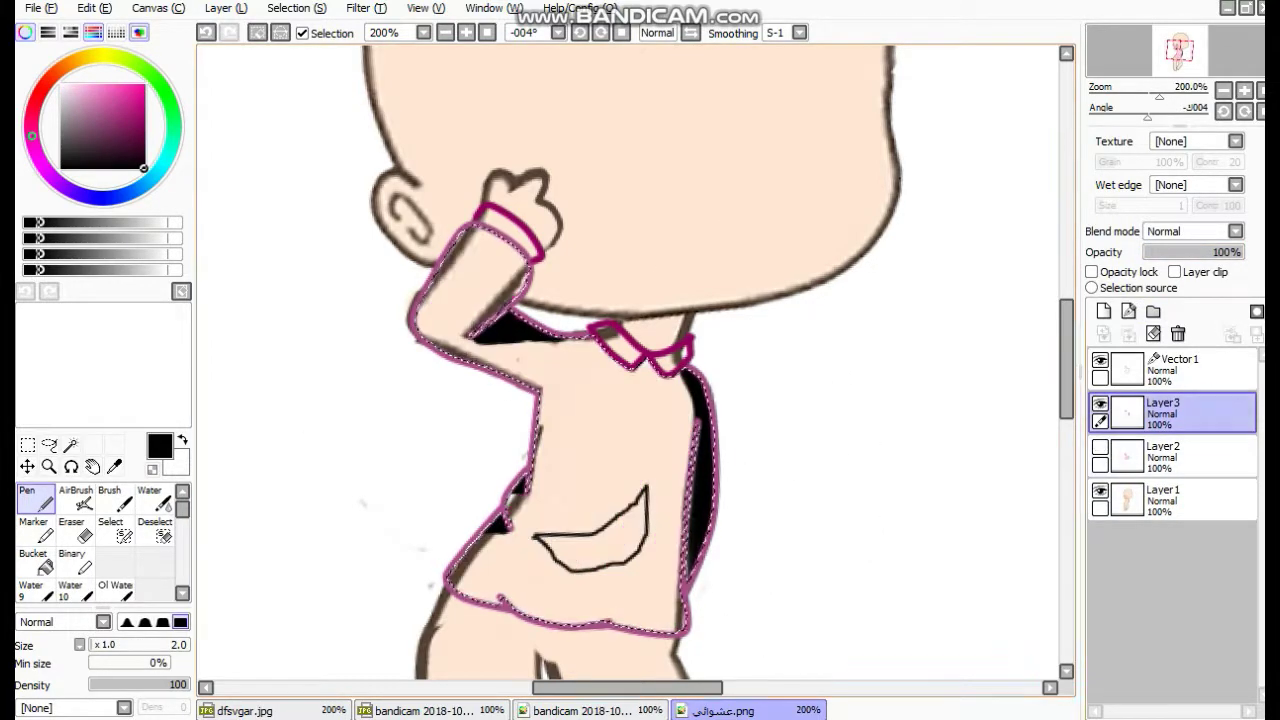
Fill the curved fold on the lower shirt with the shadow color and soften the shirt shading to a translucent gray.
click(33, 560)
click(595, 535)
click(27, 497)
click(71, 528)
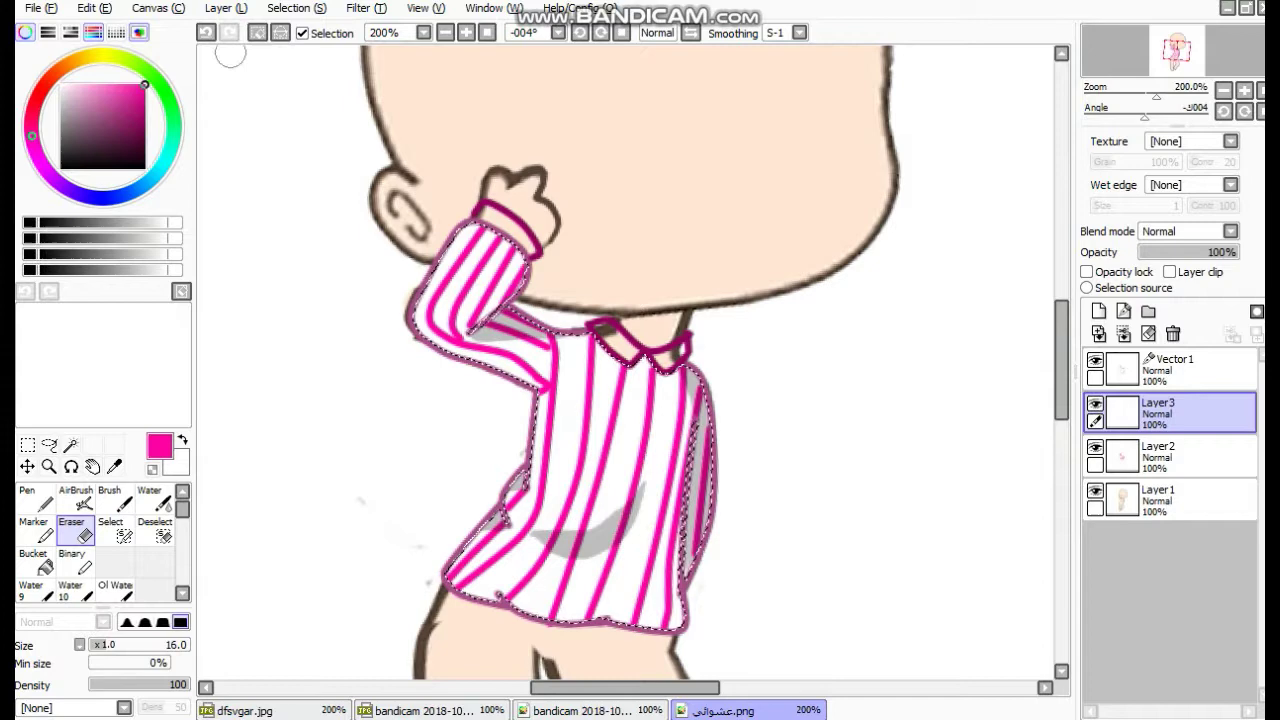
Draw two thick red suspender straps down the shirt on a new vector layer and adjust their lower curves.
click(38, 94)
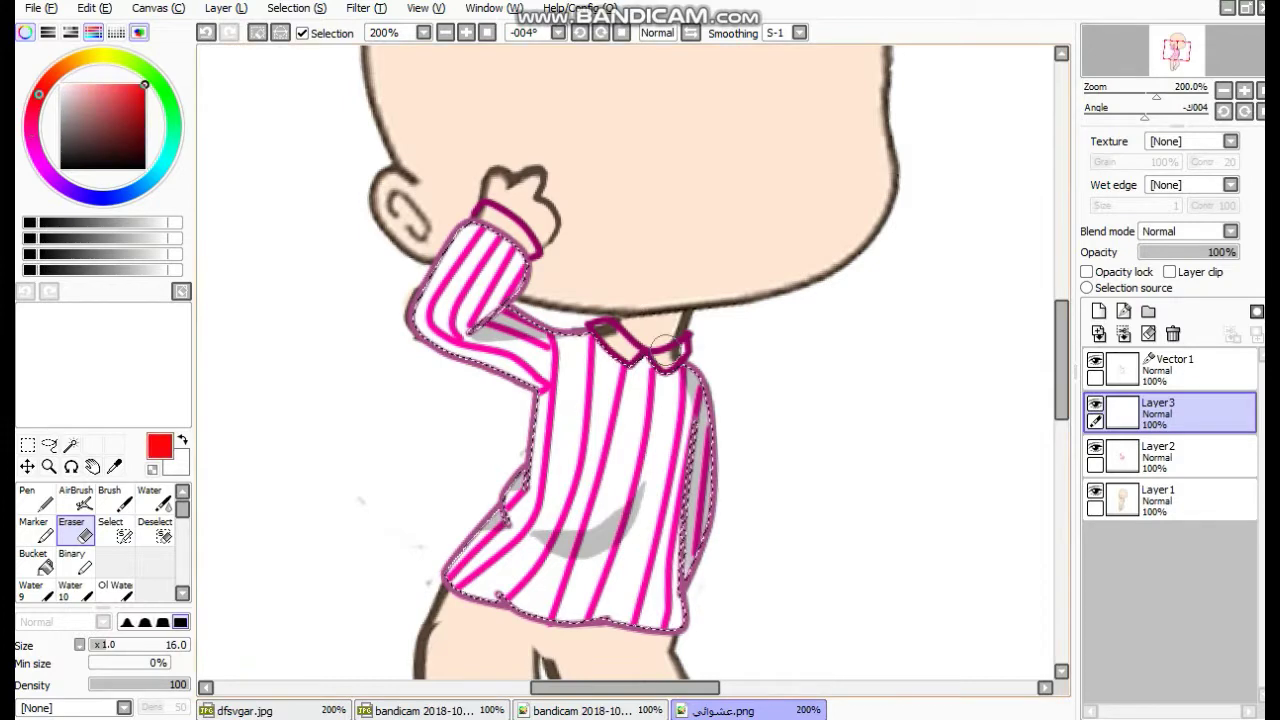
click(1123, 333)
click(1173, 333)
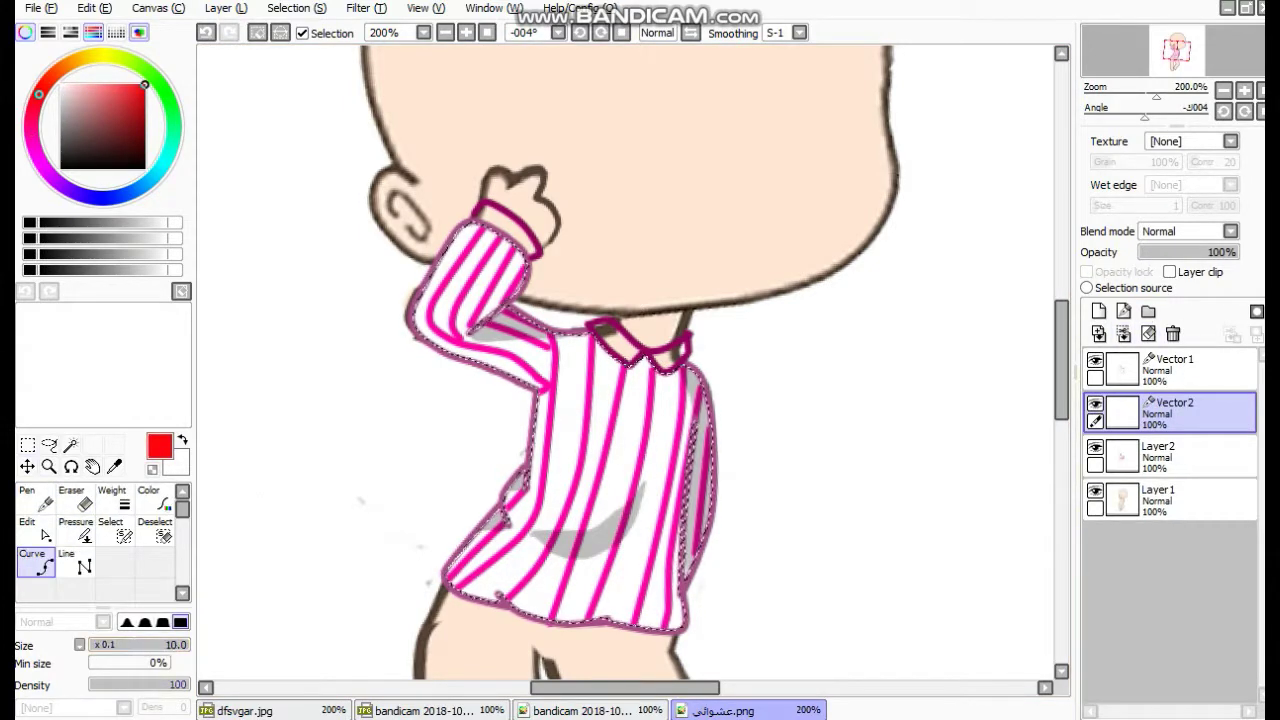
key(ctrl+d)
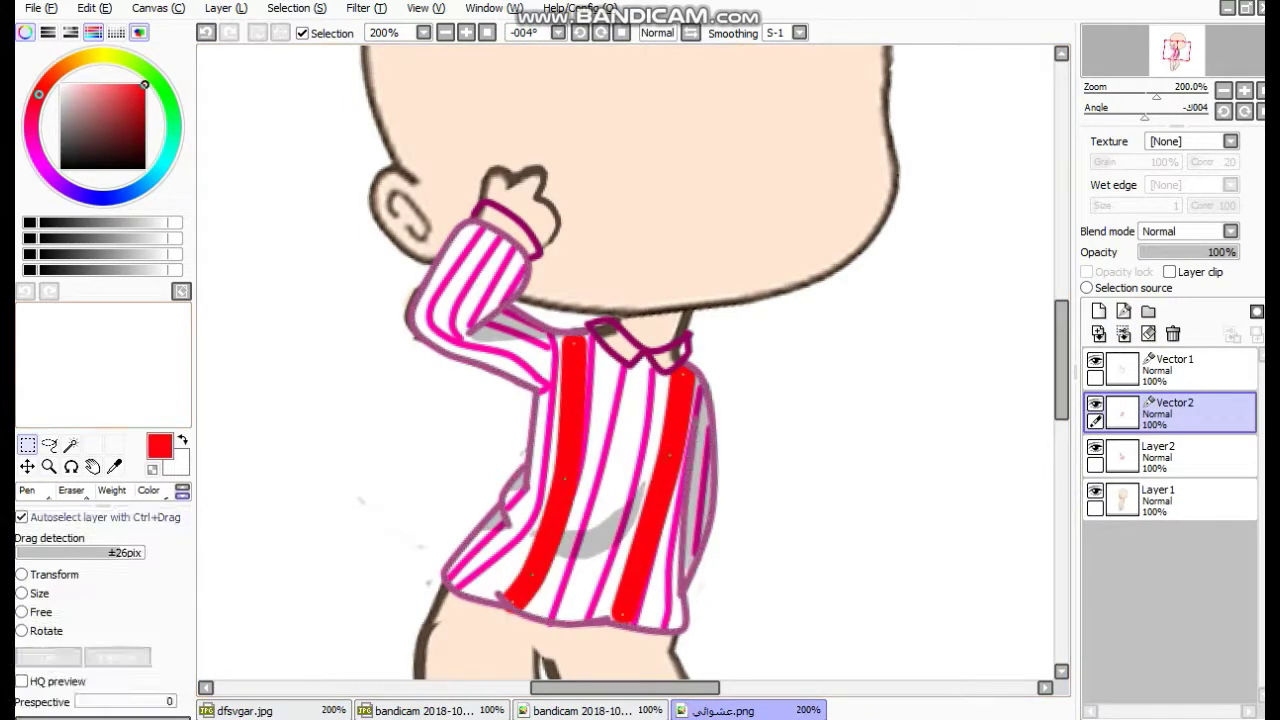
click(35, 527)
drag(628, 610, 620, 618)
drag(563, 485, 515, 600)
Select the suspender straps with the Magic Wand and paint dark red shadows on them on a new layer.
click(70, 444)
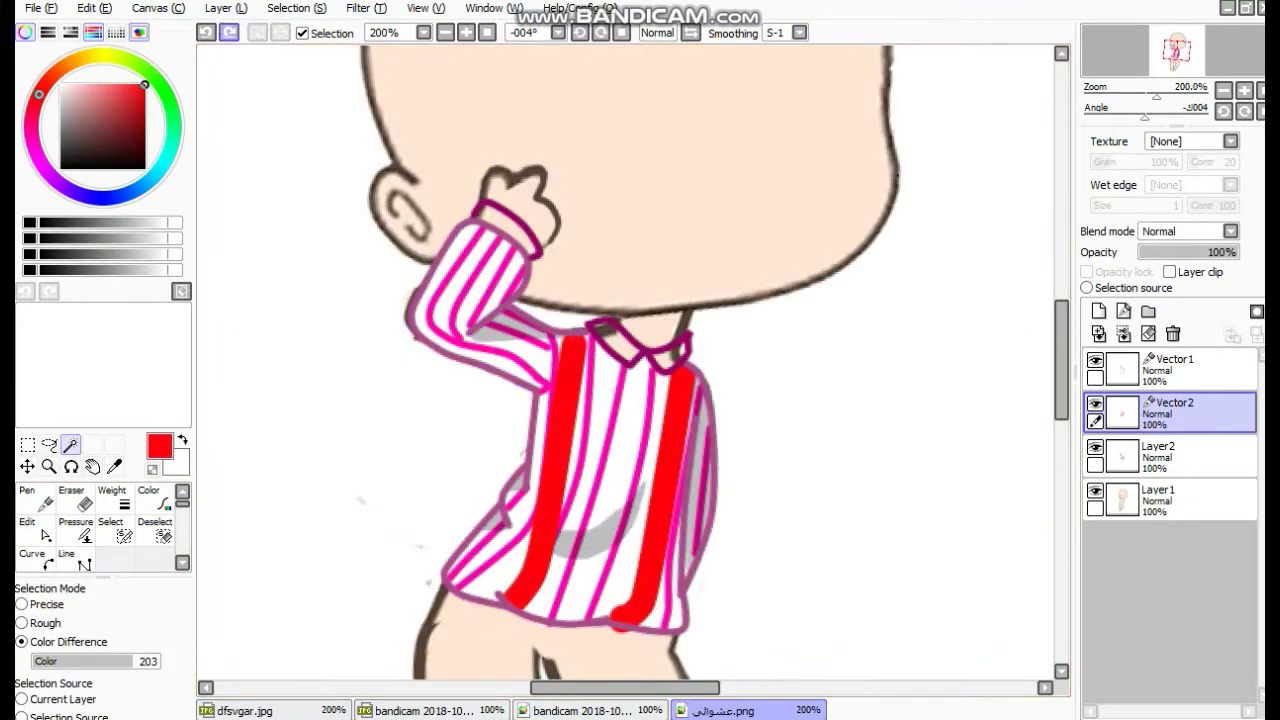
click(548, 400)
key(n)
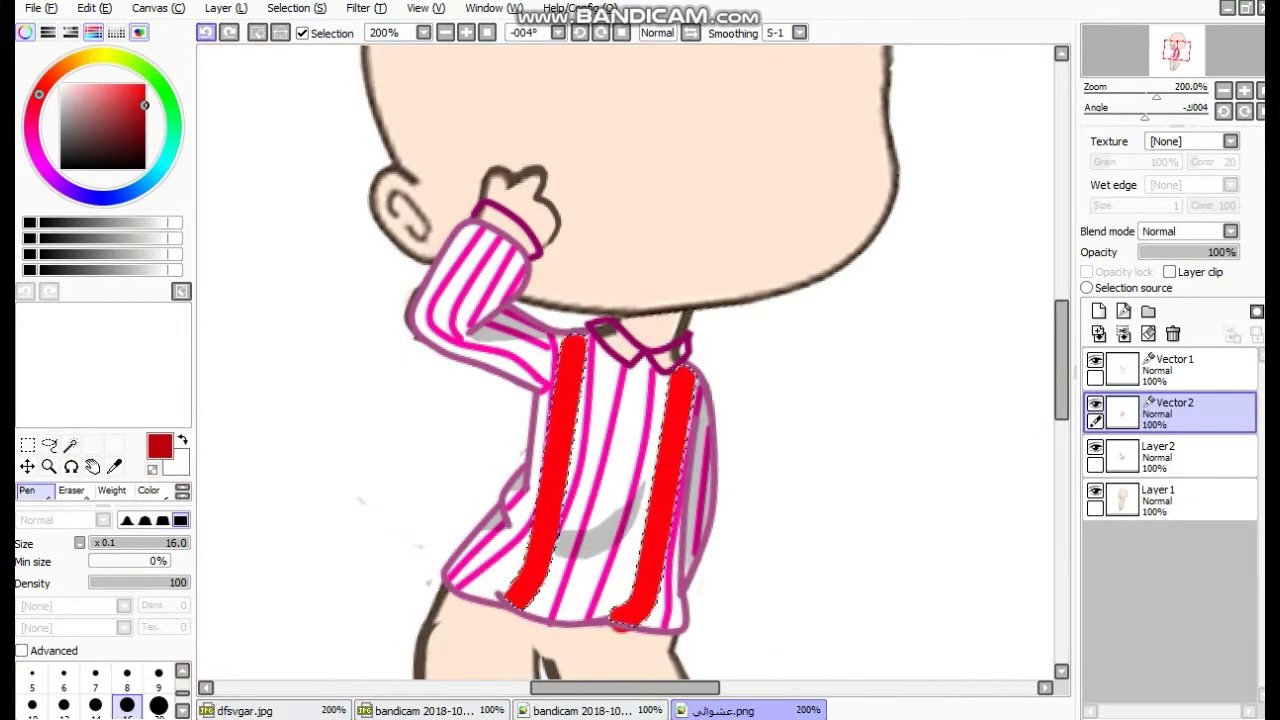
click(1098, 311)
drag(688, 376, 656, 516)
drag(580, 338, 550, 522)
drag(550, 590, 518, 605)
Dot an orange button on the top of each suspender with a size 12 pen and merge the suspender layers down.
click(27, 444)
key(n)
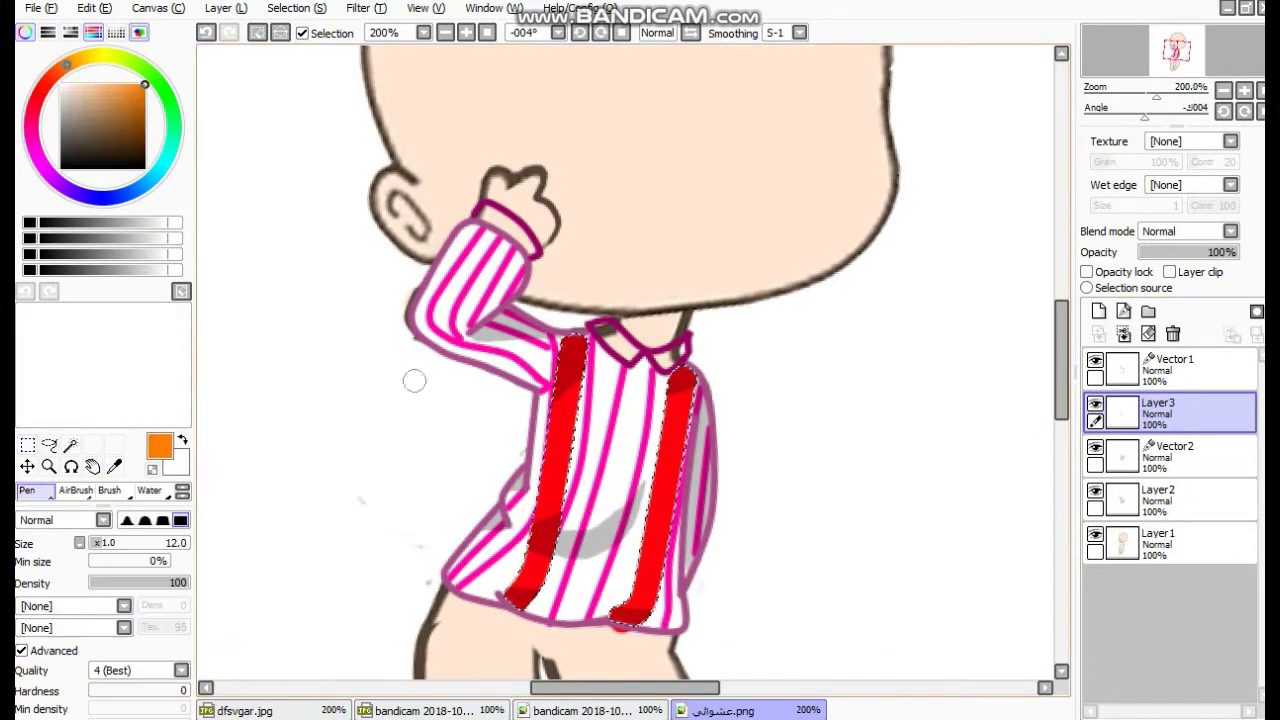
click(573, 347)
click(682, 372)
key(ctrl+minus)
key(ctrl+e)
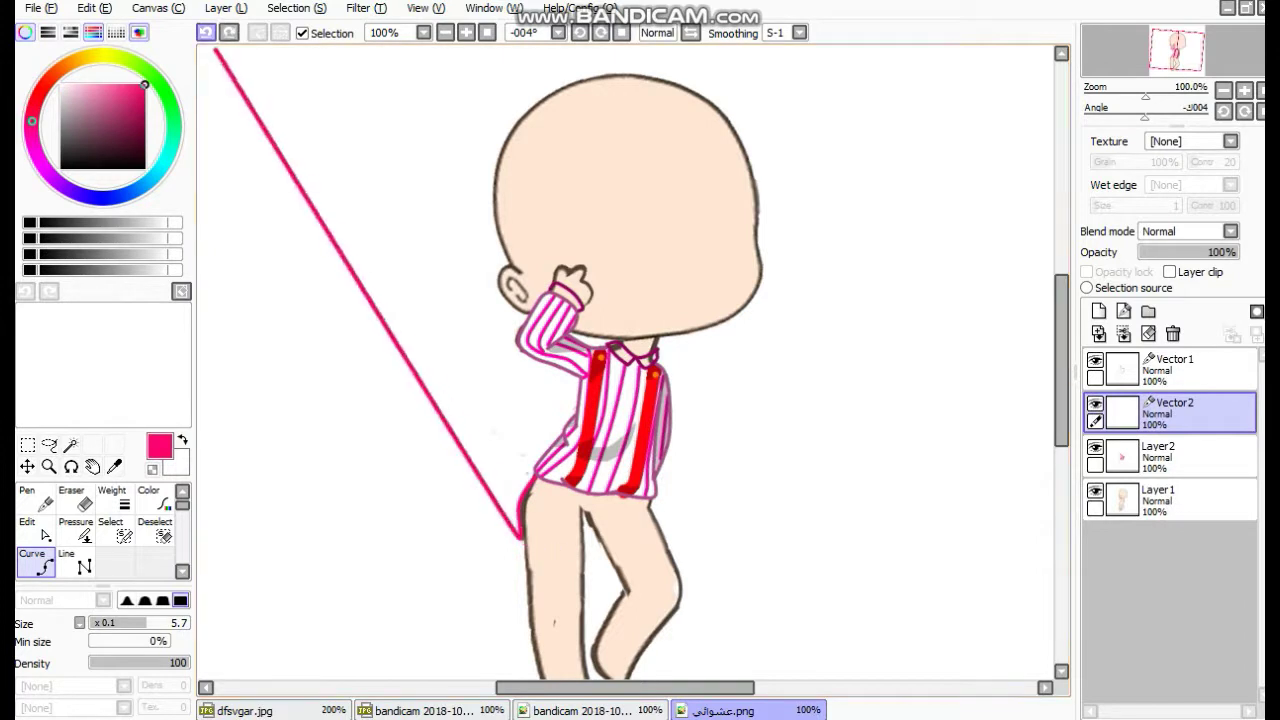
Undo the stray line and outline the shorts on both thighs with a pink size 5.7 curve, adjusting the hem points.
click(206, 32)
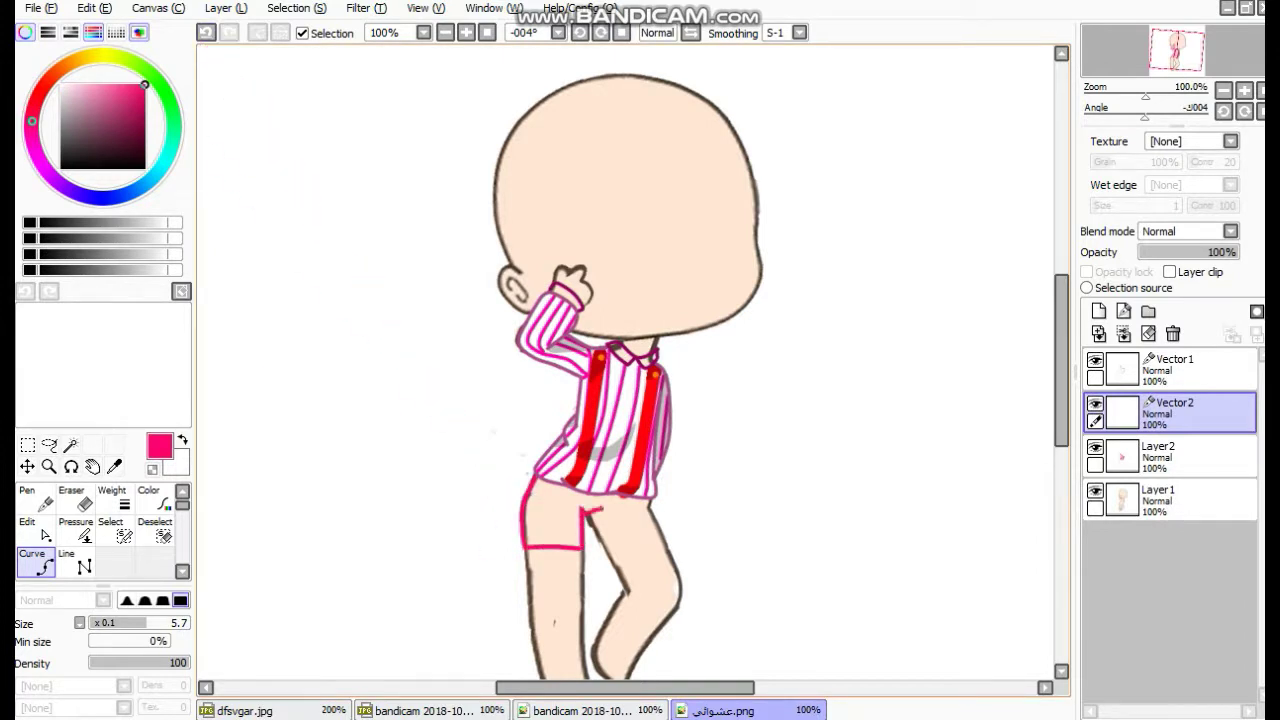
key(ctrl+plus)
scroll(630, 360, down, 3)
click(30, 528)
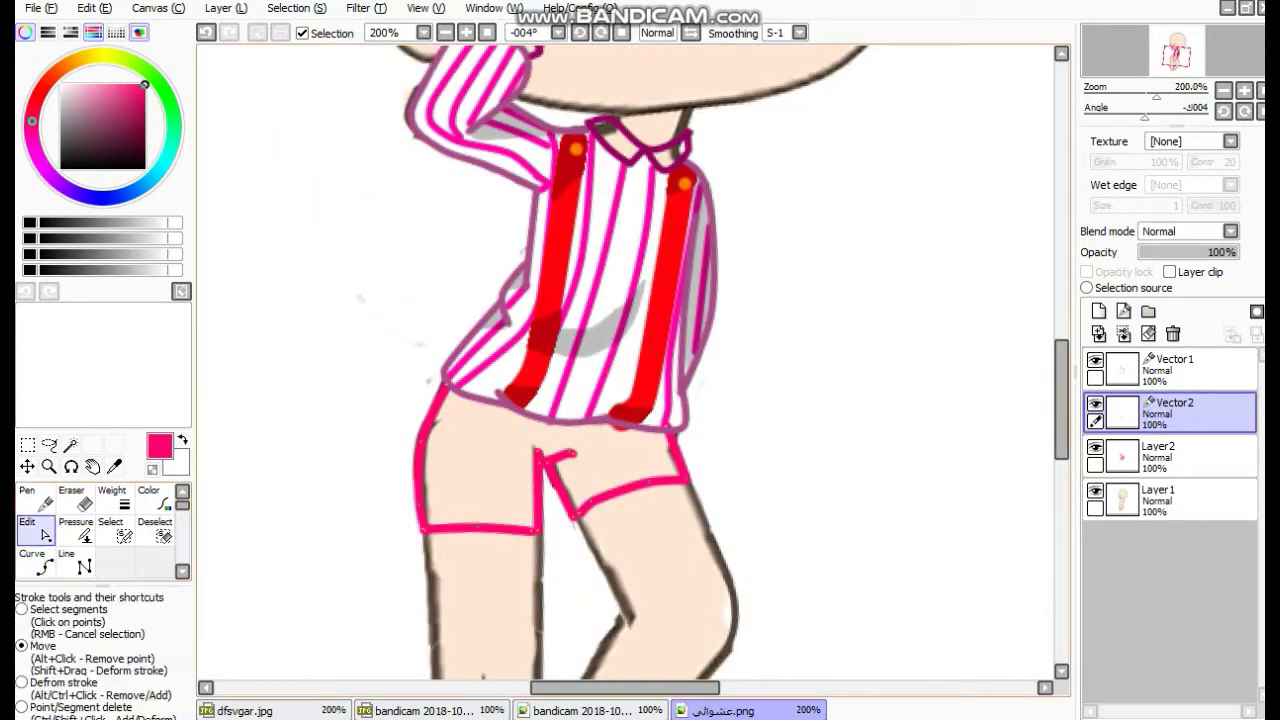
Draw a red cuff around each leg opening of the shorts with a size 5.7 curve and adjust its points.
click(32, 560)
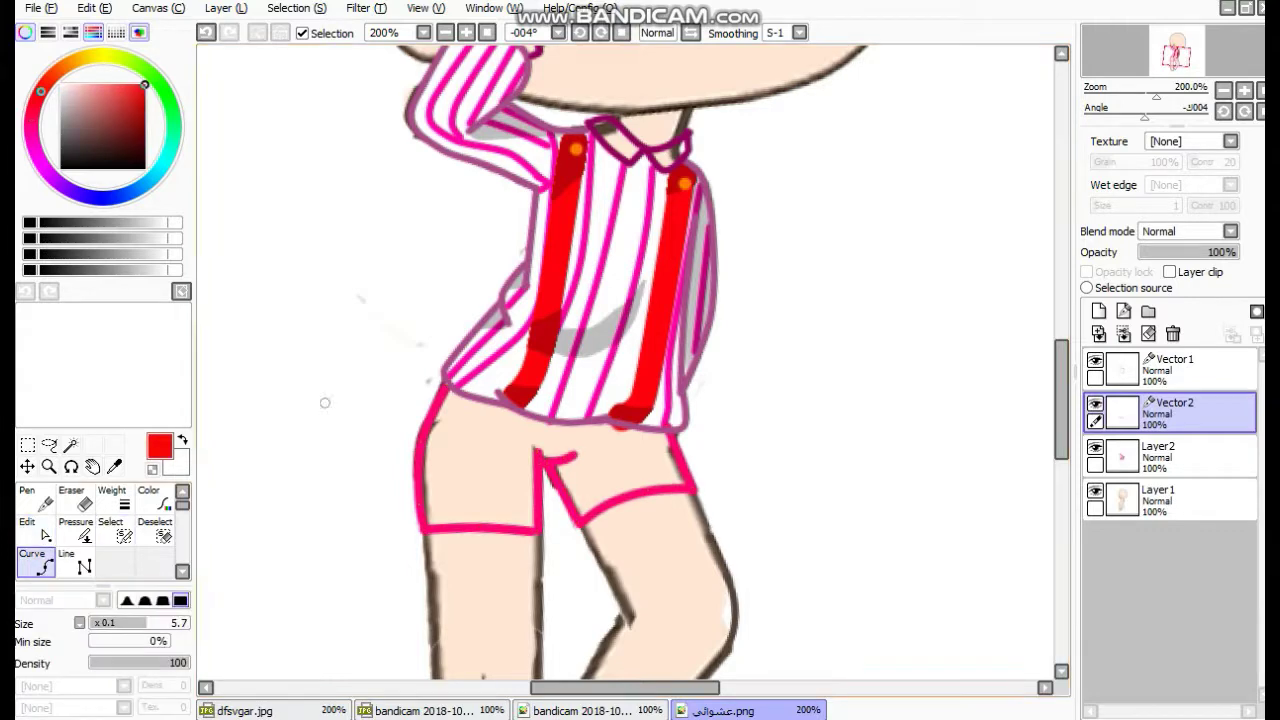
click(418, 528)
click(424, 561)
click(545, 566)
click(545, 535)
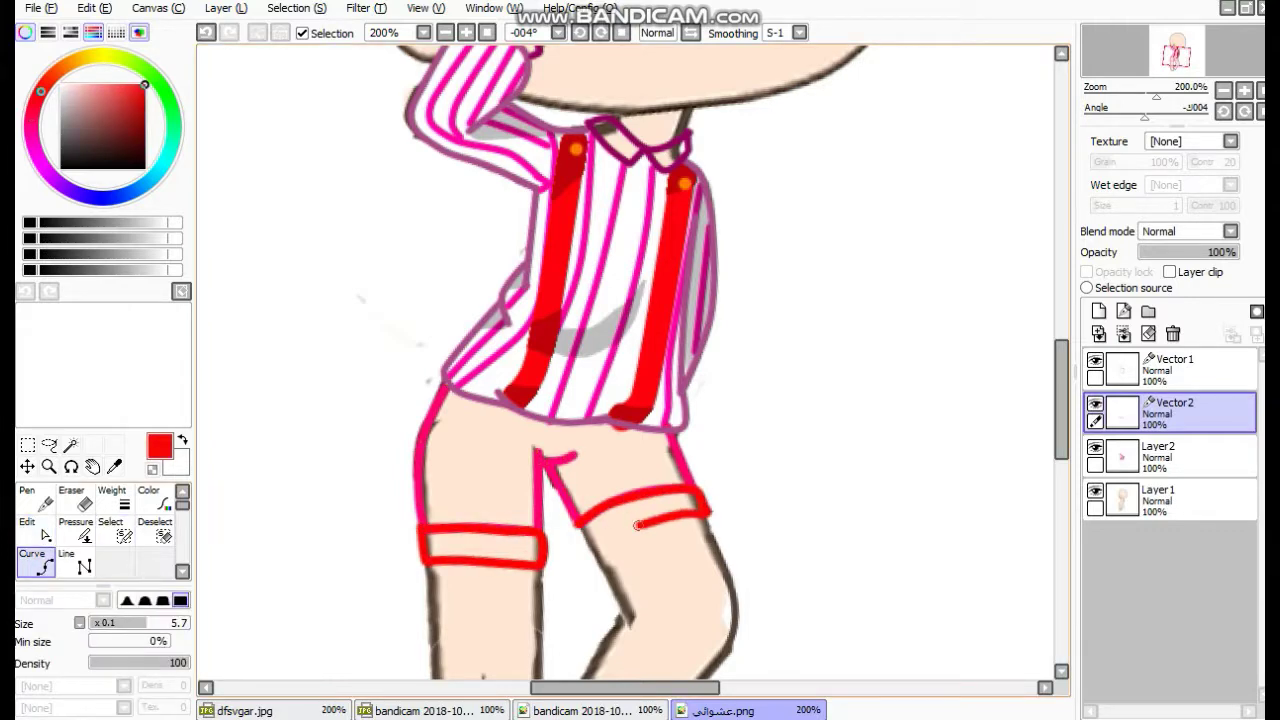
click(30, 528)
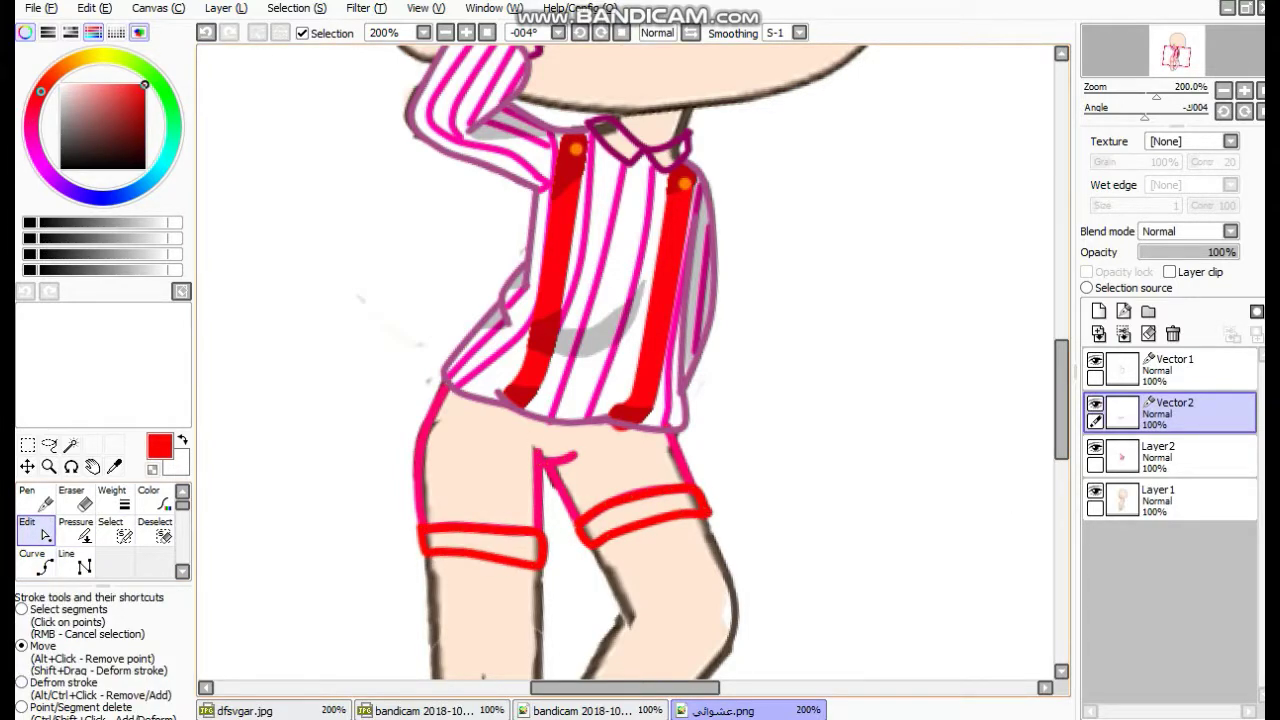
Draw a short pink garter strap below each shorts cuff with a size 5.7 curve on a new vector layer.
scroll(580, 365, down, 3)
key(n)
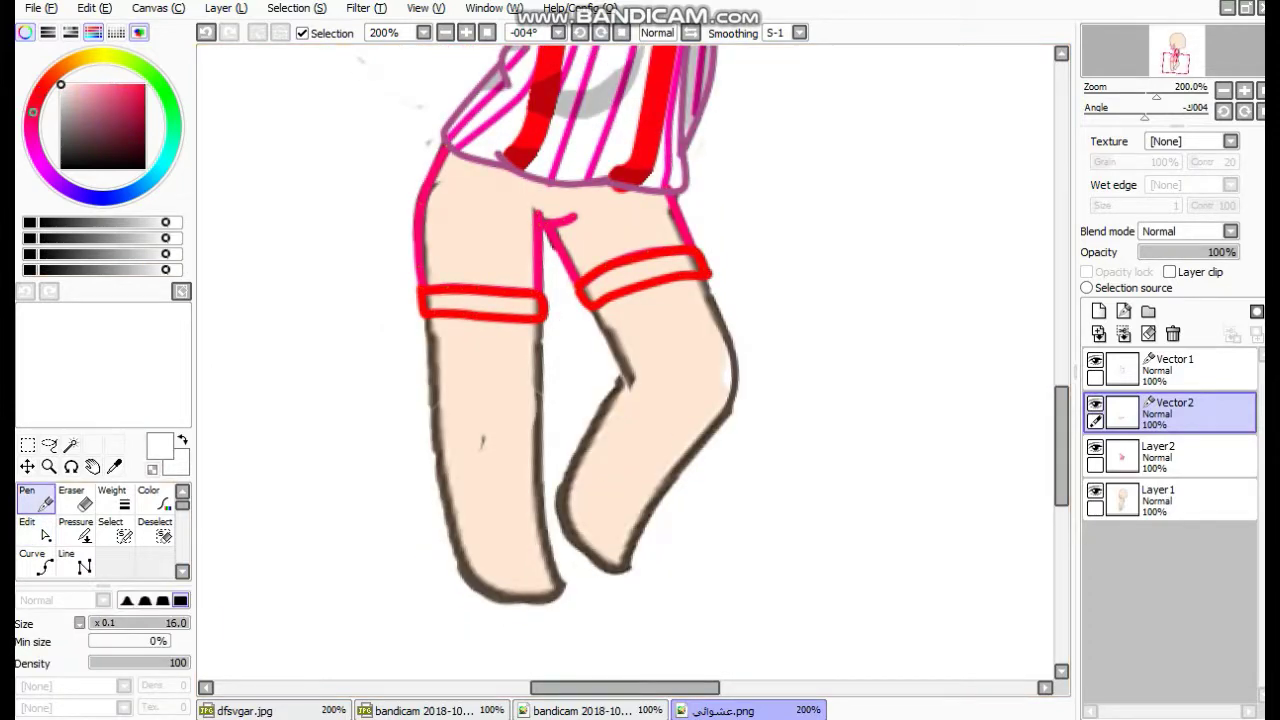
alt+click(640, 258)
click(1123, 311)
click(32, 560)
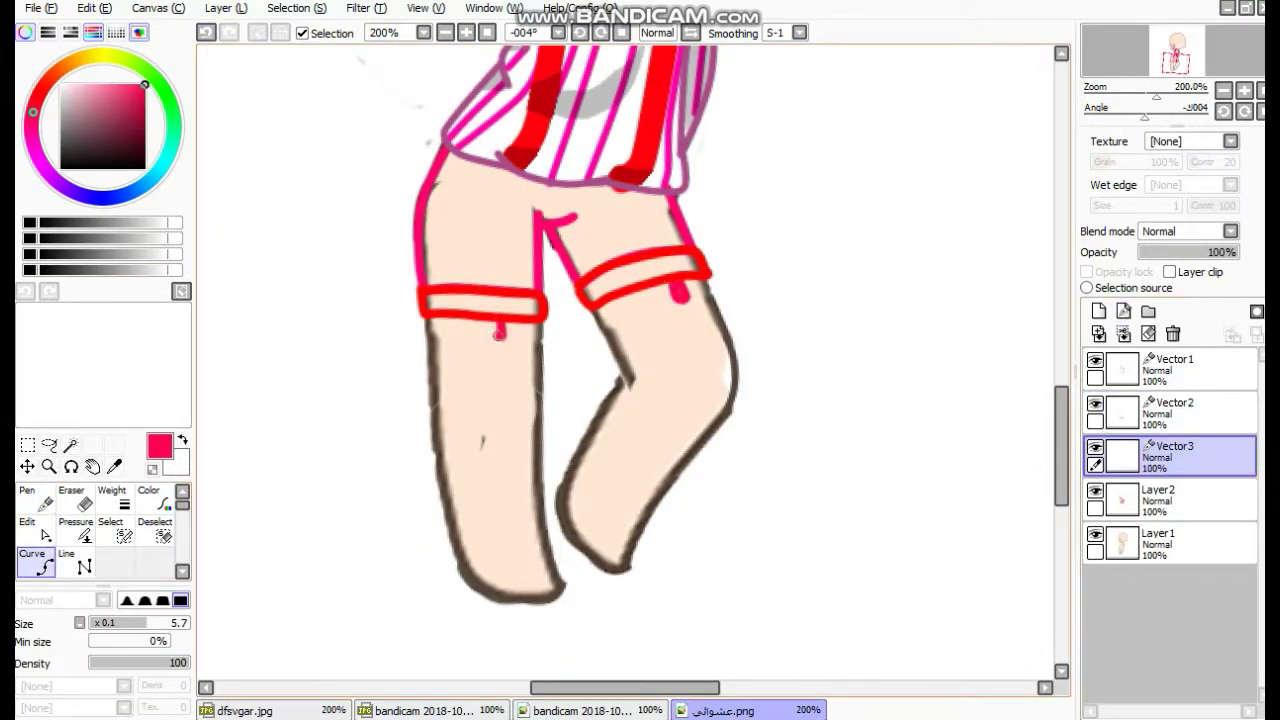
Draw white stocking bands around both legs and a white fishnet mesh over the straight leg with a size 5.7 curve.
key(x)
click(608, 336)
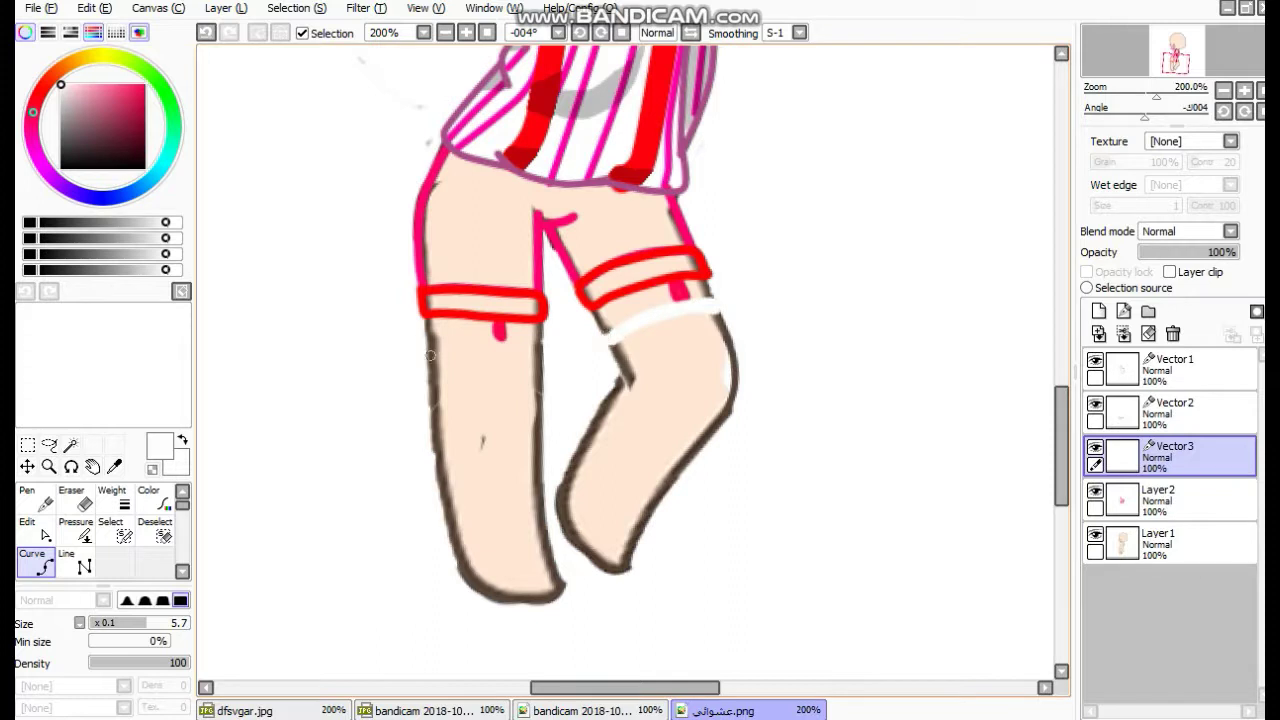
click(540, 392)
click(430, 376)
click(537, 424)
click(434, 410)
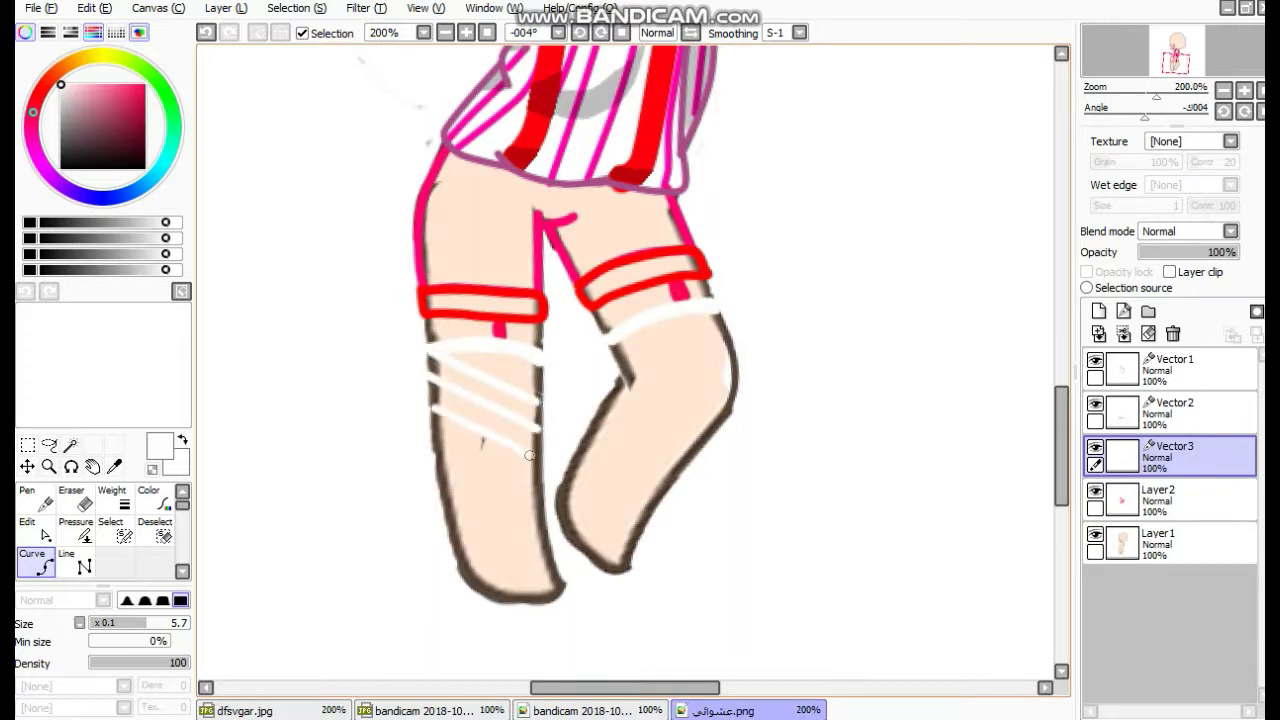
click(540, 368)
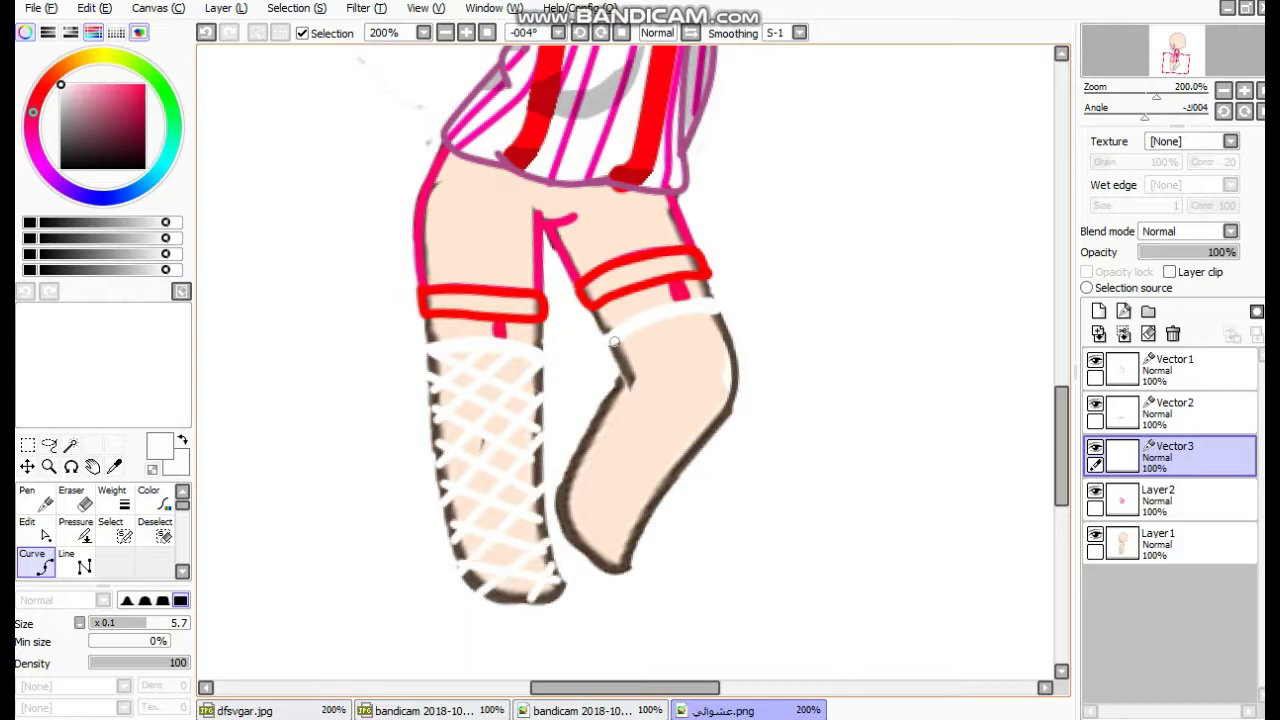
Cover the bent leg with crossing white size 5.7 curves to form its fishnet stocking.
click(684, 430)
click(605, 455)
click(655, 505)
click(570, 495)
click(630, 565)
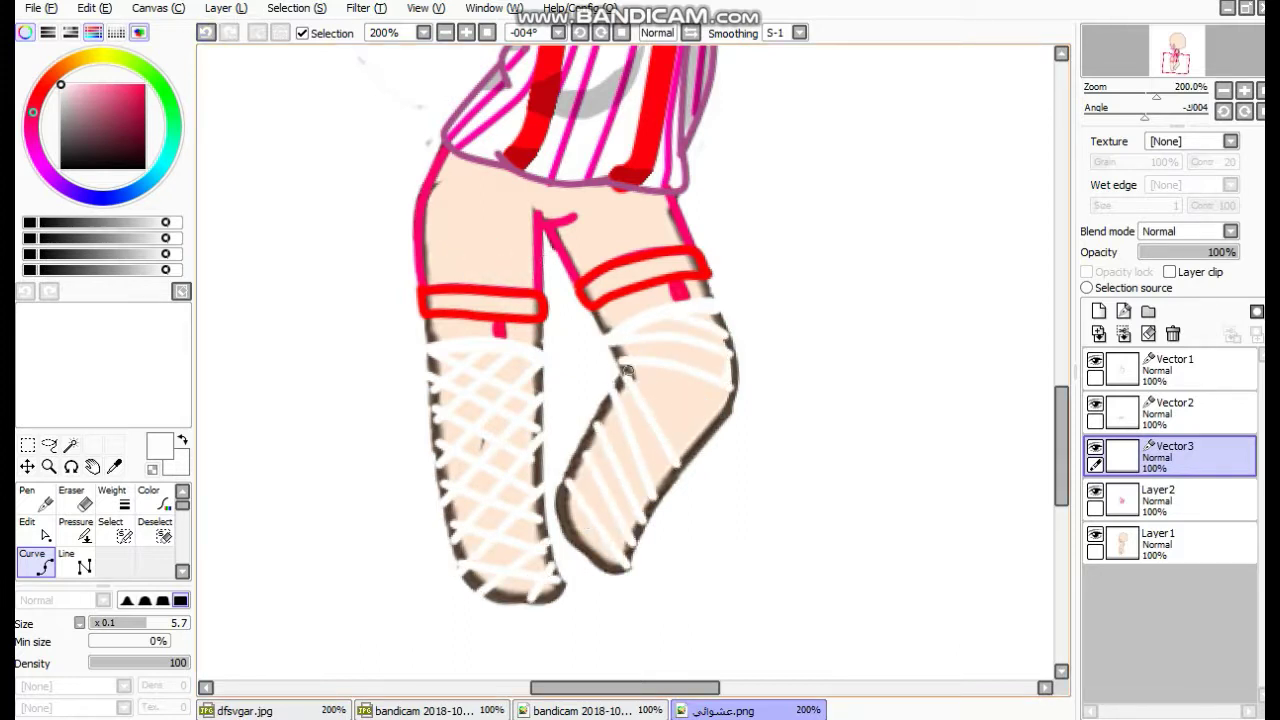
click(628, 410)
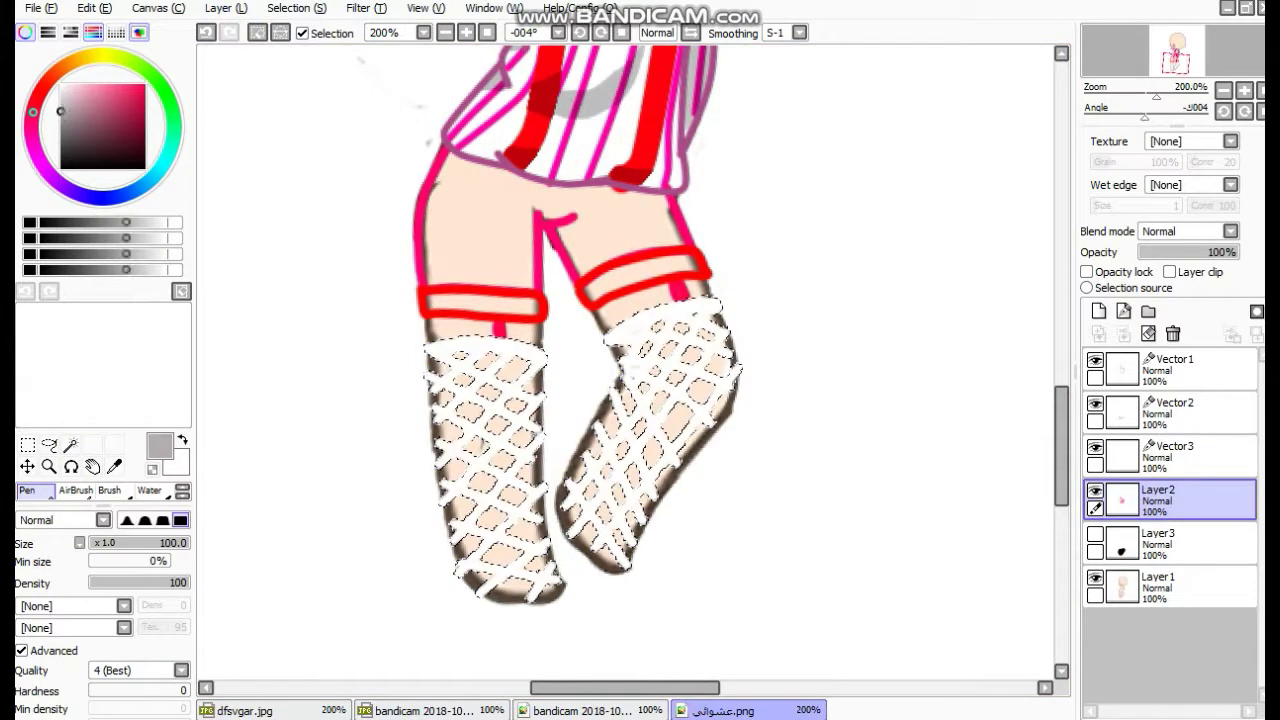
Move Layer2 above Vector3 and shade the selected fishnet stockings and their bands grey with the AirBrush at sizes 80, 7 and 100.
click(76, 490)
drag(1165, 500, 1165, 445)
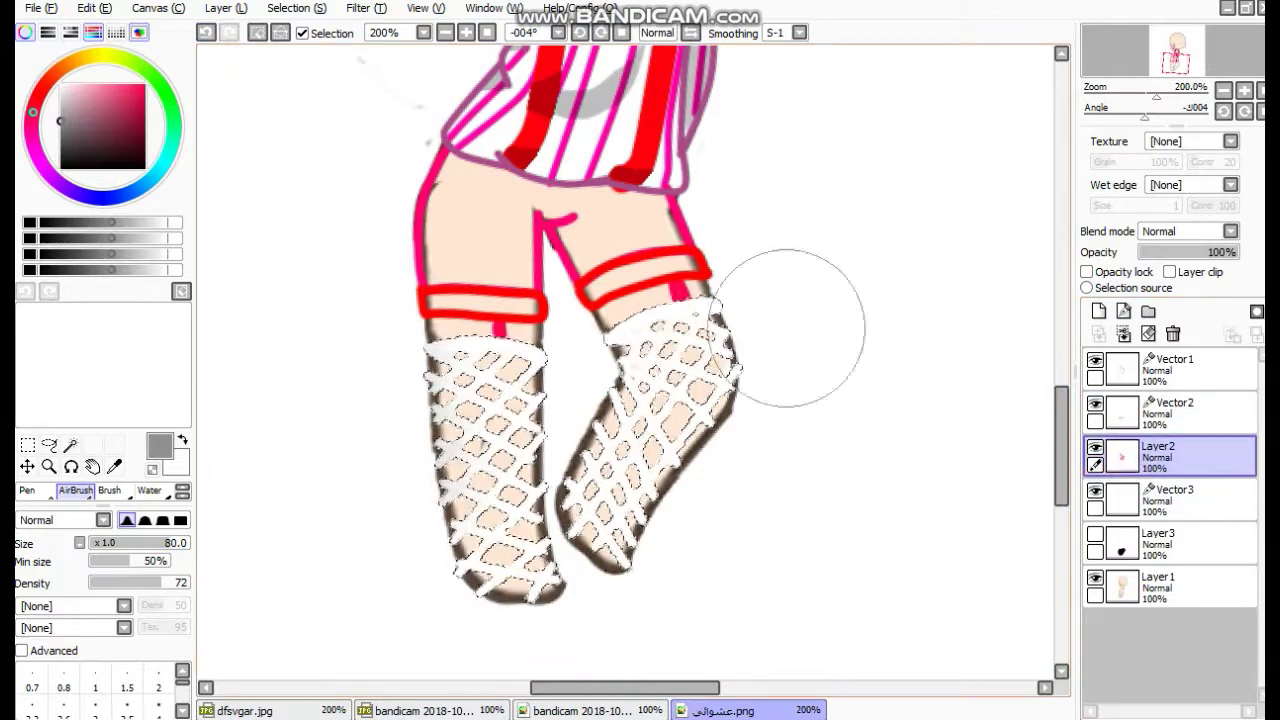
drag(700, 320, 600, 480)
mouse_move(600, 320)
mouse_down()
mouse_move(680, 320)
mouse_move(610, 420)
mouse_up()
drag(440, 360, 540, 360)
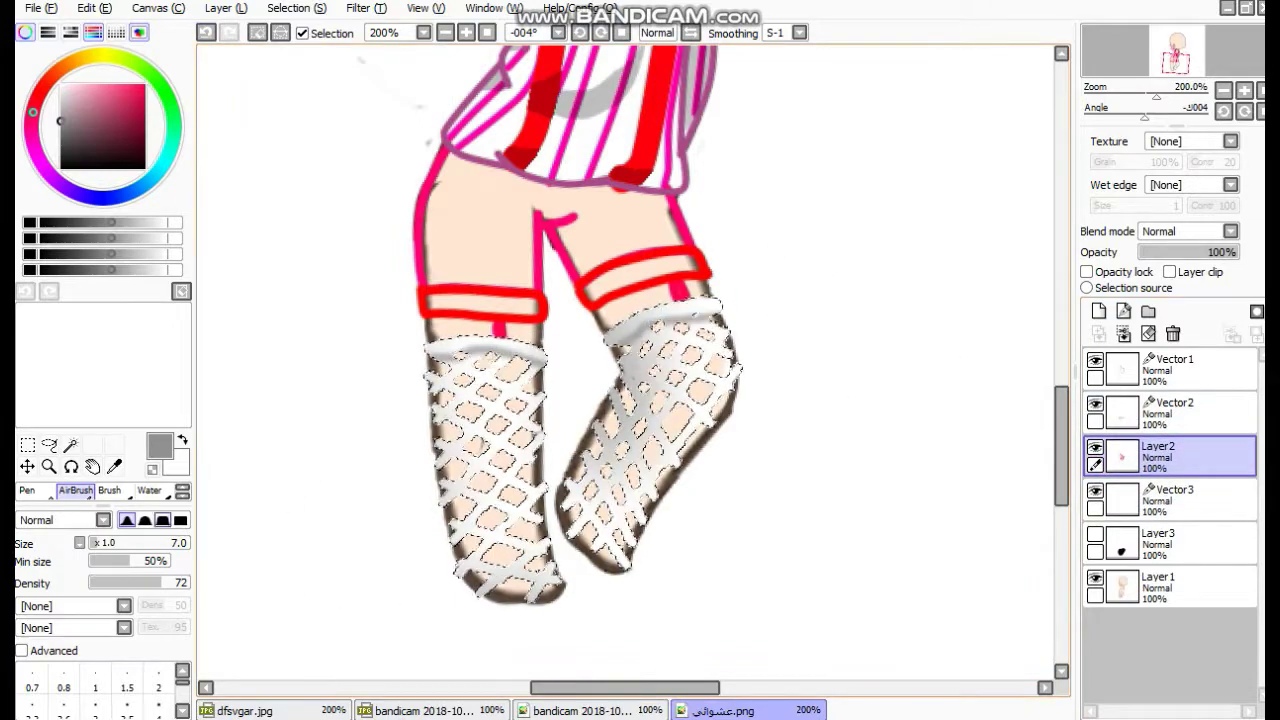
click(76, 490)
mouse_move(460, 430)
mouse_down()
mouse_move(643, 471)
mouse_move(470, 480)
mouse_move(720, 275)
mouse_up()
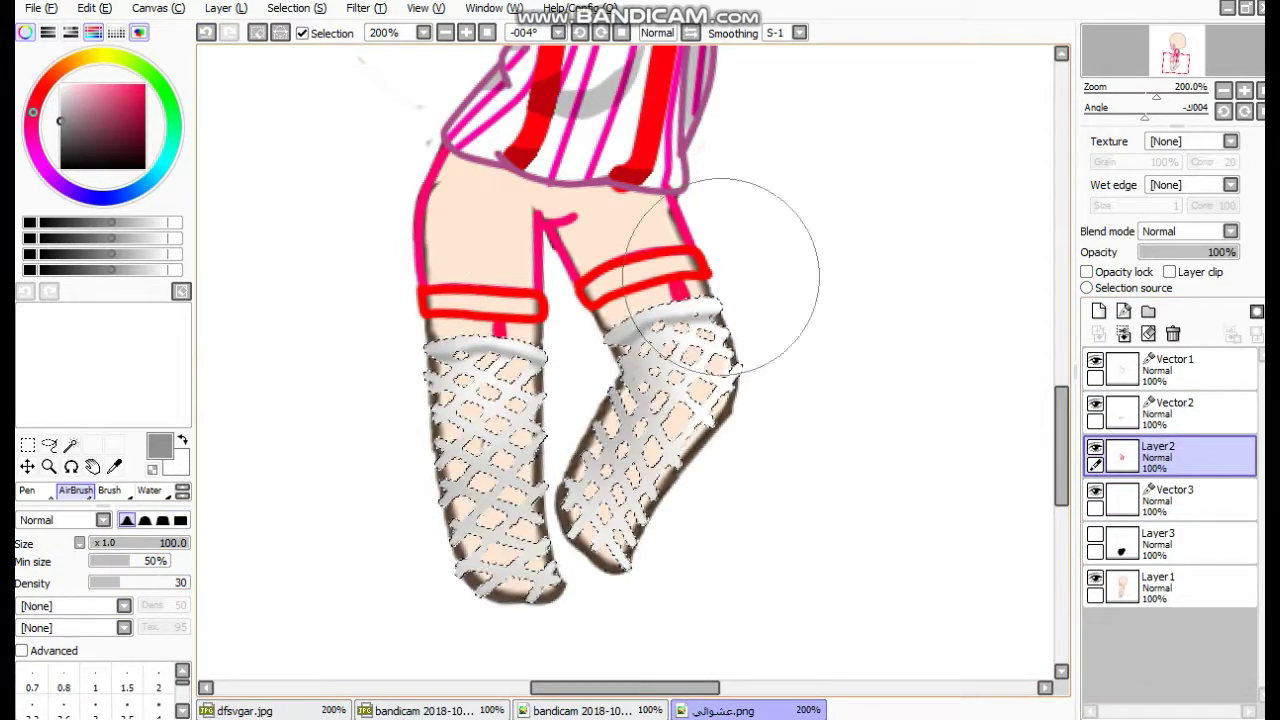
Select both legs of the shorts with the Magic Wand at a color difference of 197, hiding Layer1 while selecting.
click(70, 444)
click(560, 230)
click(1160, 586)
click(560, 230)
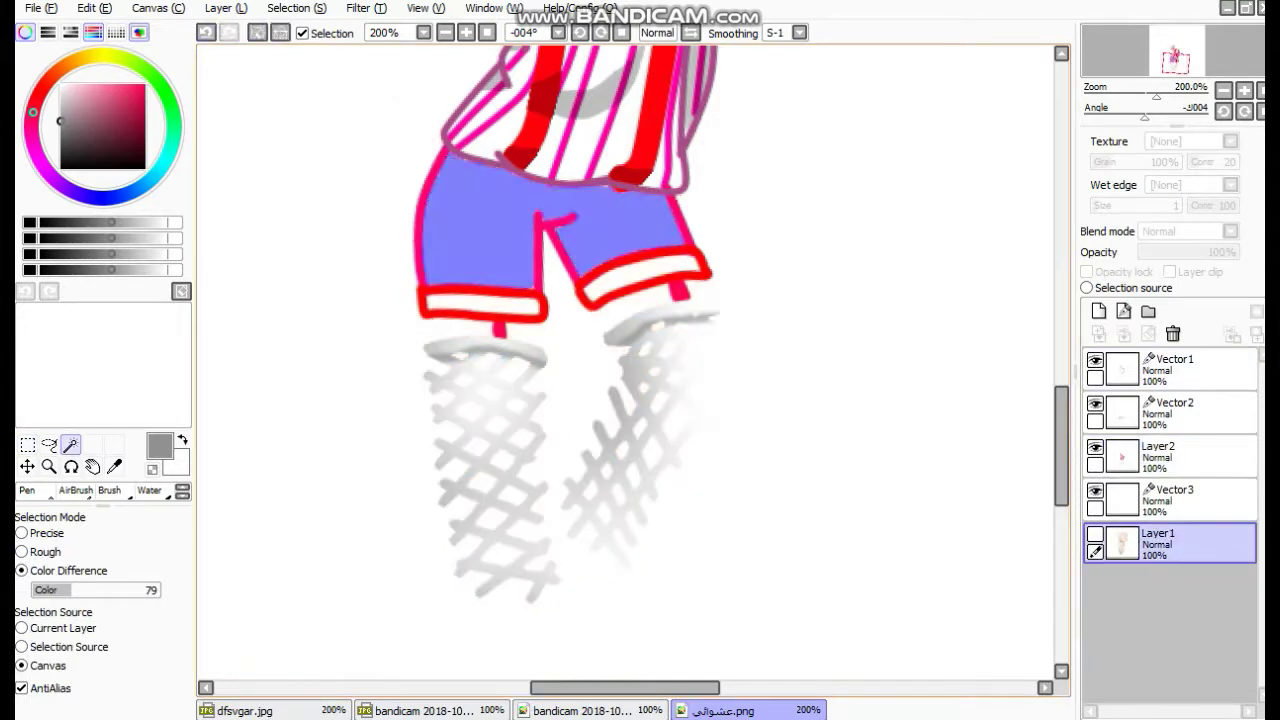
drag(100, 590, 130, 590)
click(560, 230)
click(1095, 535)
Fill the selected shorts with solid pink on Layer2 using a size 100 pen.
click(1170, 450)
click(27, 490)
drag(480, 200, 650, 230)
Shade the edges of the shorts dark magenta with a size 38, density 26 pen and add pale highlights on the thighs.
click(144, 117)
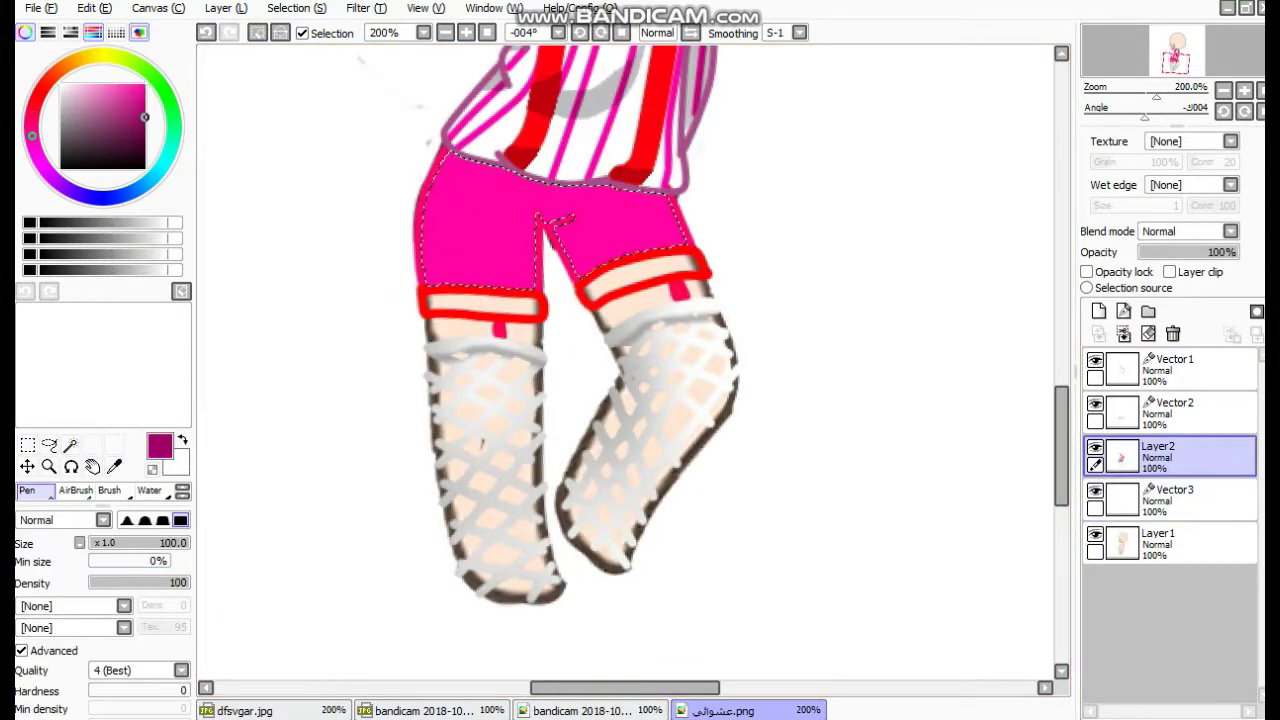
click(126, 542)
click(114, 582)
mouse_move(440, 170)
mouse_down()
mouse_move(640, 250)
mouse_move(450, 250)
mouse_up()
drag(450, 200, 660, 190)
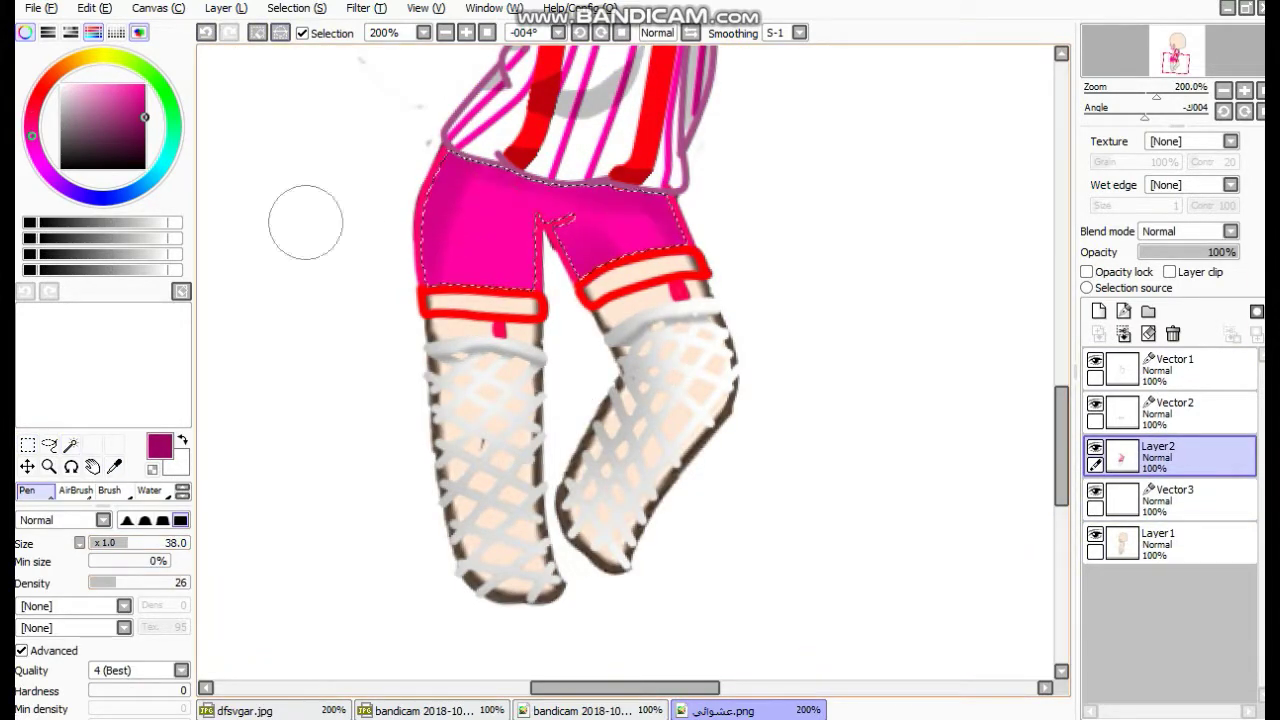
mouse_move(450, 190)
mouse_down()
mouse_move(520, 240)
mouse_move(670, 250)
mouse_up()
Select both shorts cuffs with the Magic Wand, fill them red and paint dark red shadows on them.
click(70, 444)
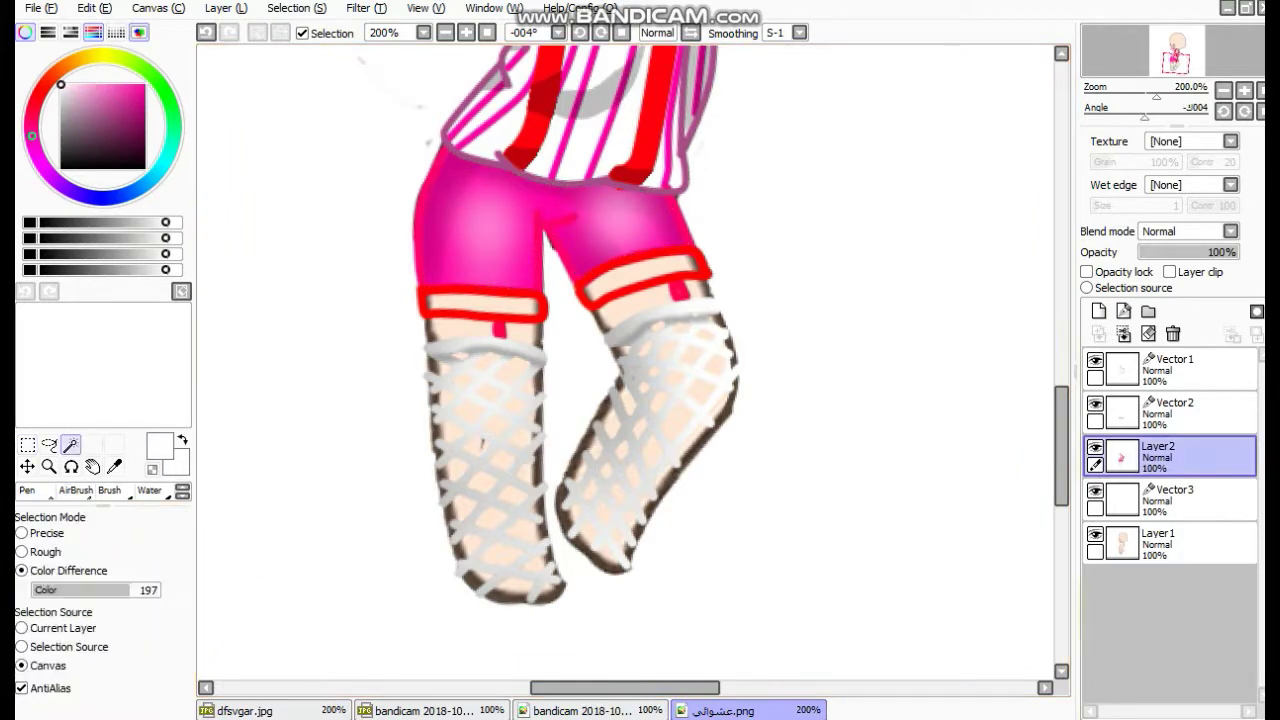
click(482, 303)
click(640, 280)
click(38, 95)
click(140, 108)
click(27, 490)
drag(590, 288, 700, 265)
mouse_move(430, 305)
mouse_down()
mouse_move(540, 305)
mouse_move(488, 305)
mouse_up()
drag(582, 292, 628, 275)
drag(435, 305, 540, 305)
drag(682, 268, 702, 264)
Draw white fly, waistband, pocket and side seam lines on the shorts with a size 0.7 pen on Vector2.
key(m)
scroll(554, 360, up, 3)
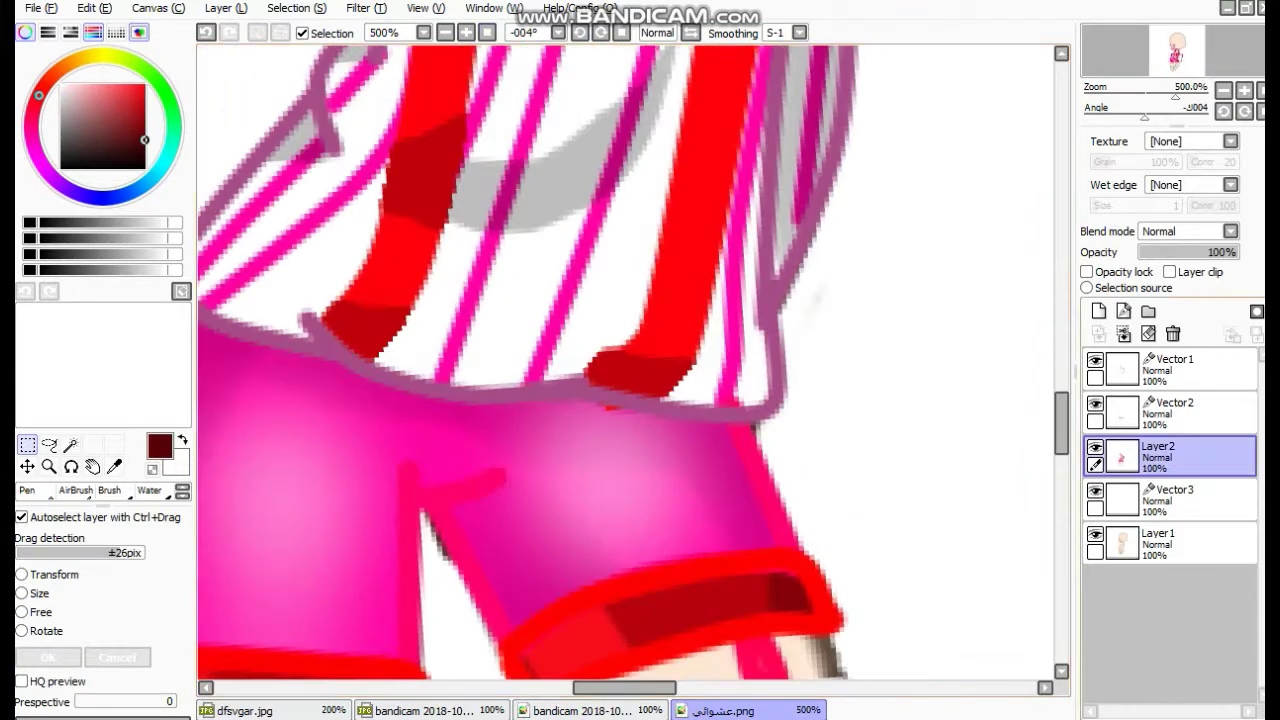
click(1170, 410)
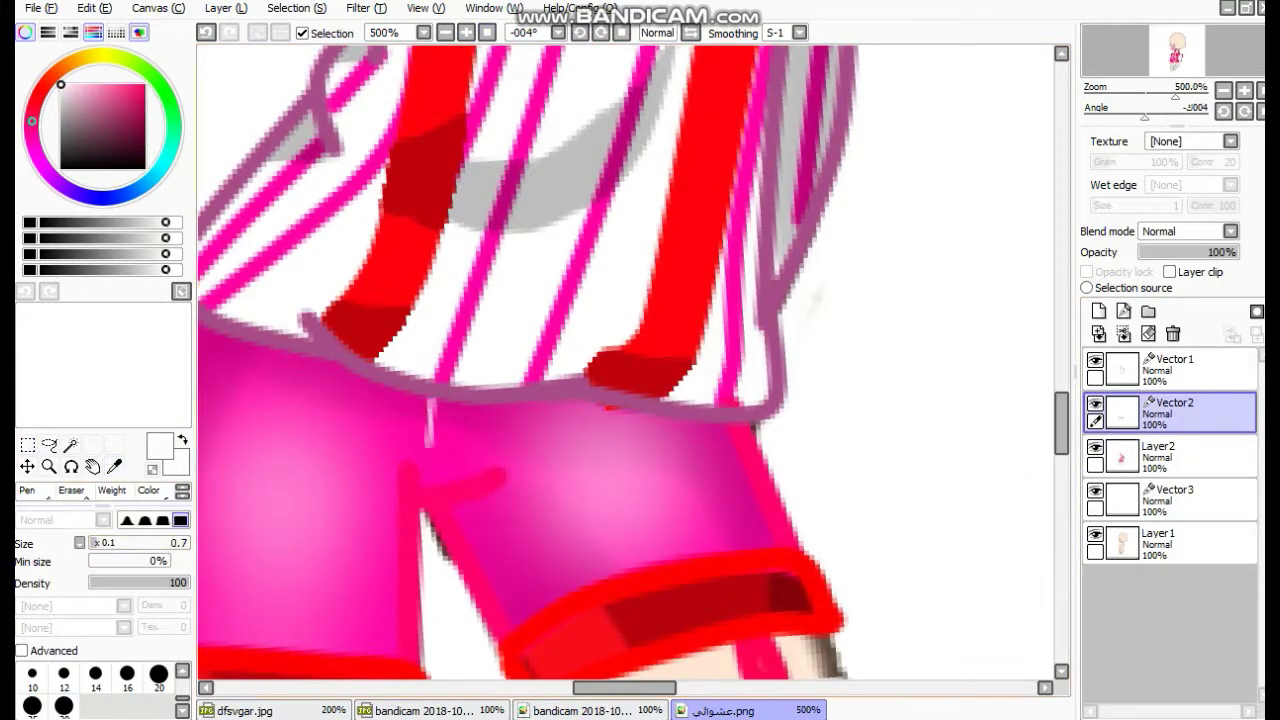
mouse_move(665, 420)
mouse_down()
mouse_move(770, 520)
mouse_move(775, 545)
mouse_up()
scroll(625, 360, left, 5)
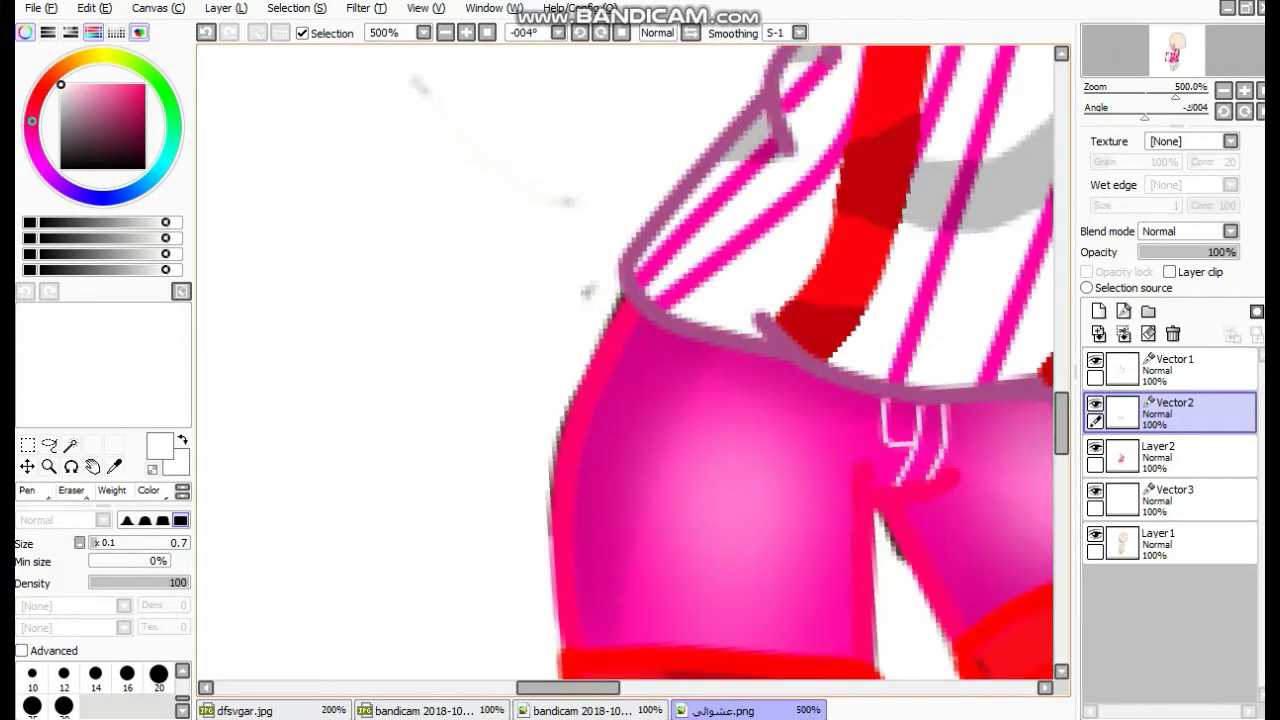
drag(648, 322, 596, 638)
drag(628, 398, 726, 350)
scroll(625, 370, down, 3)
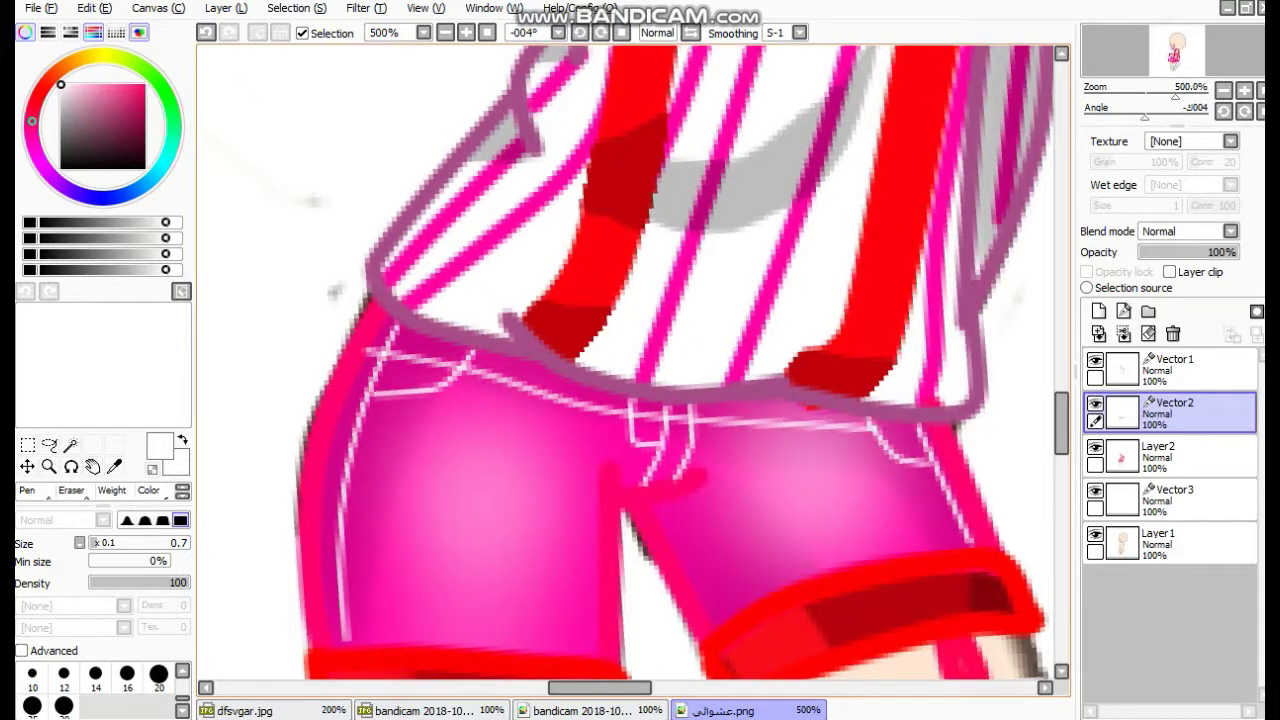
Paint red shoes with pink fronts on both feet using a size 10 pen.
scroll(625, 370, down, 2)
scroll(625, 360, down, 2)
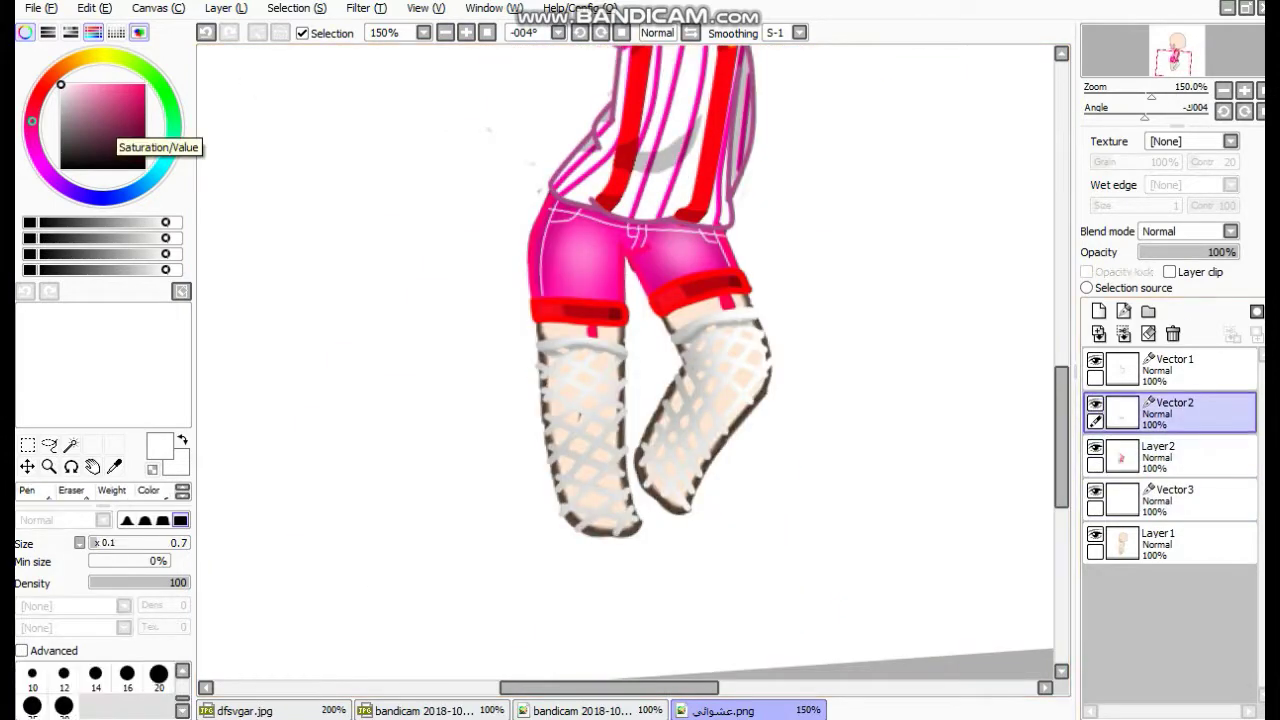
click(42, 88)
click(145, 85)
click(32, 675)
drag(553, 490, 609, 532)
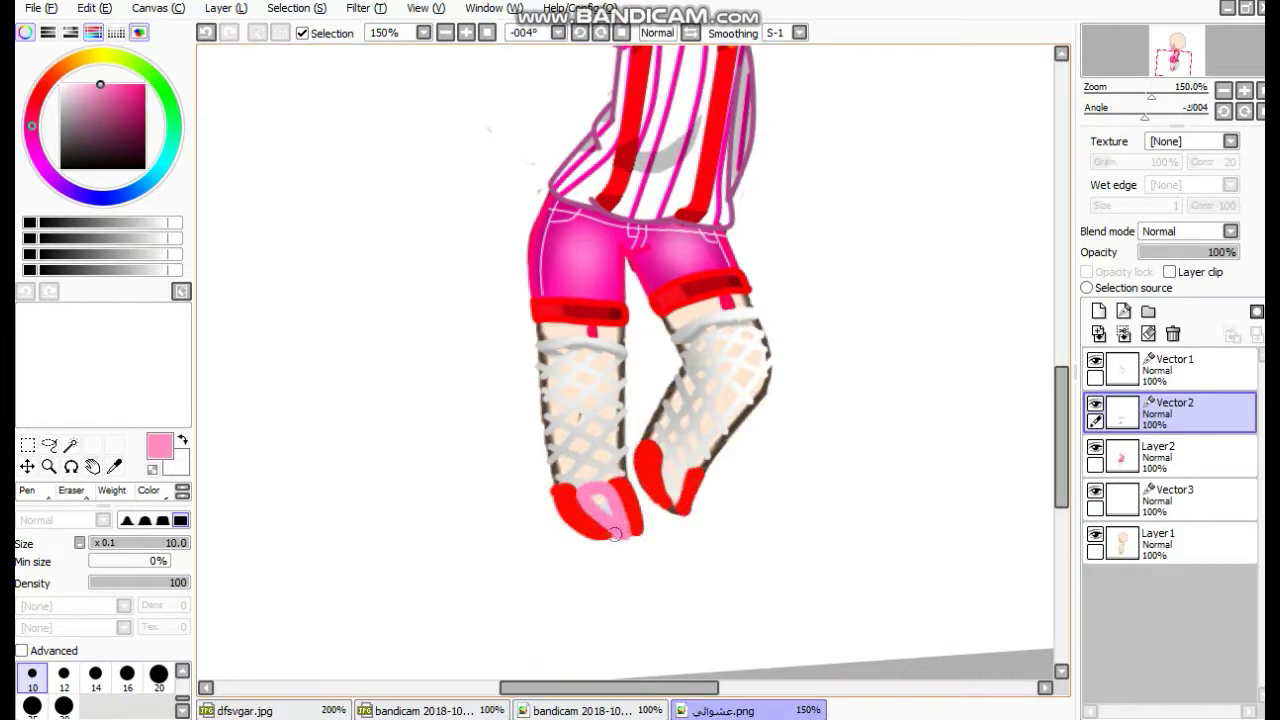
drag(668, 497, 679, 525)
Add crossed white laces to both shoes and outline the shoes in black with a size 2.1 pen.
drag(578, 493, 620, 498)
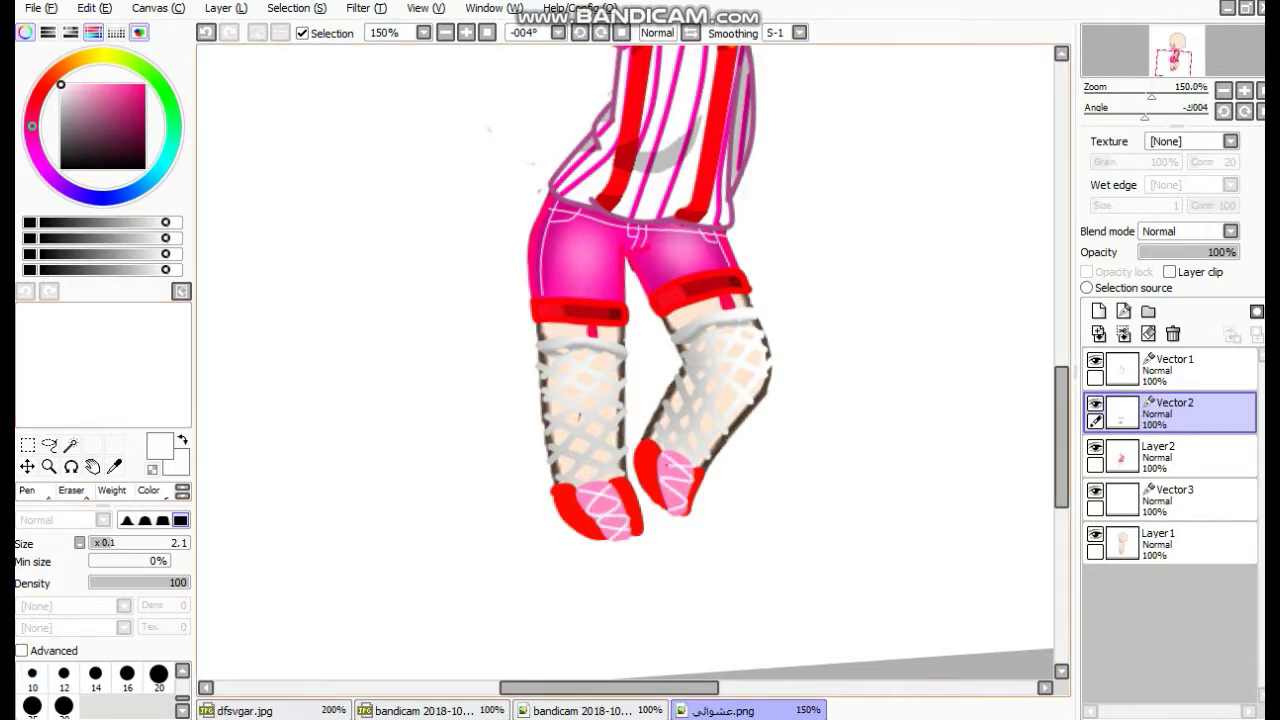
alt+click(600, 538)
drag(592, 522, 610, 540)
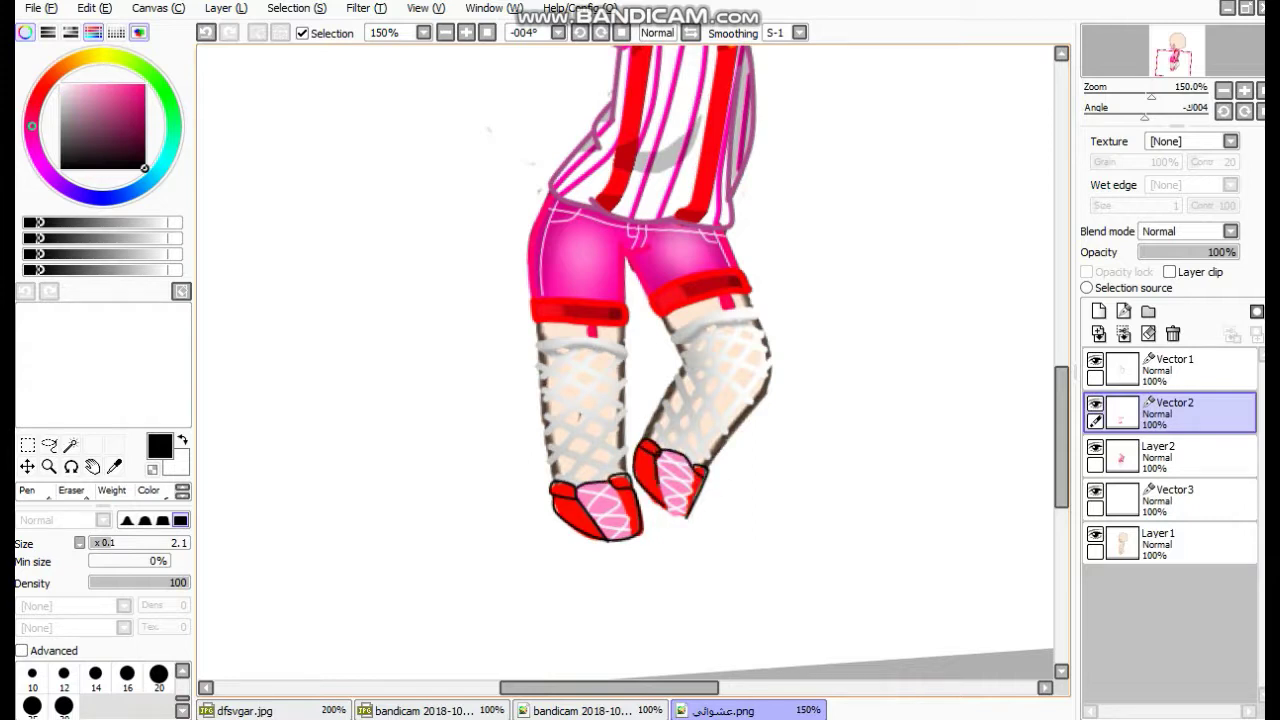
key(ctrl)
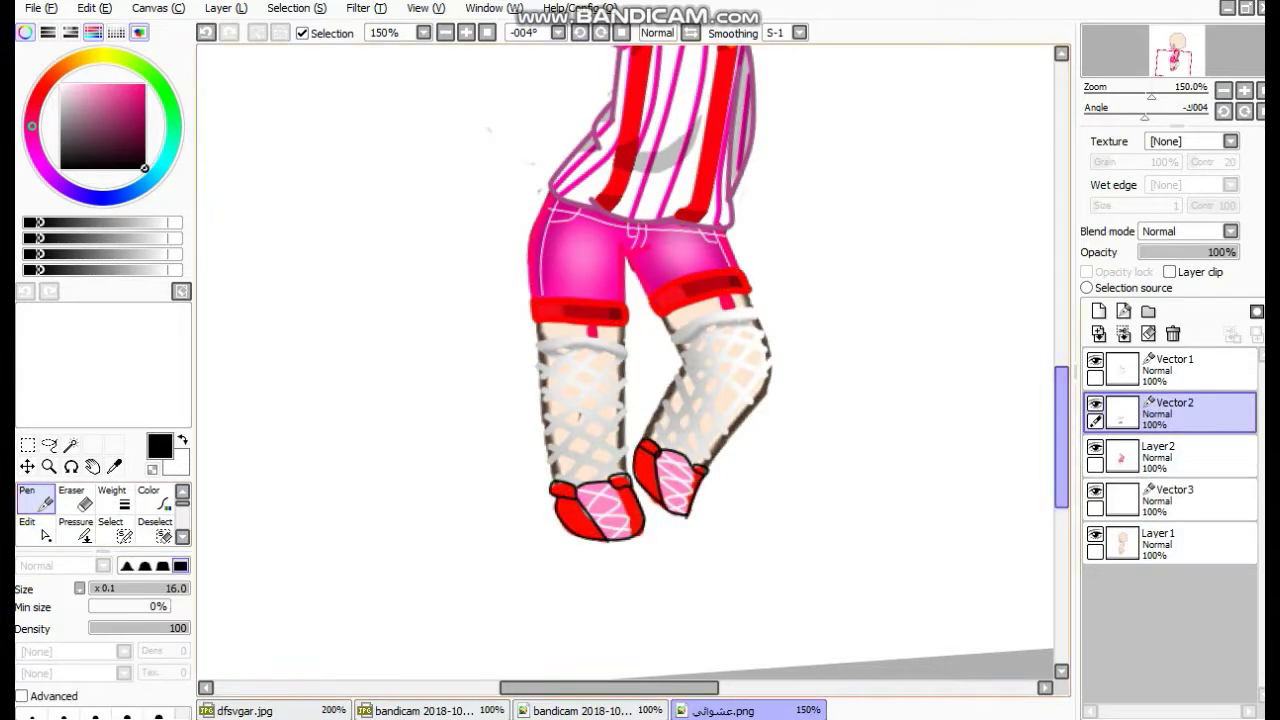
Merge all the clothing layers, including Vector1, into one layer above Layer1.
scroll(846, 554, up, 3)
key(ctrl+e)
key(ctrl+e)
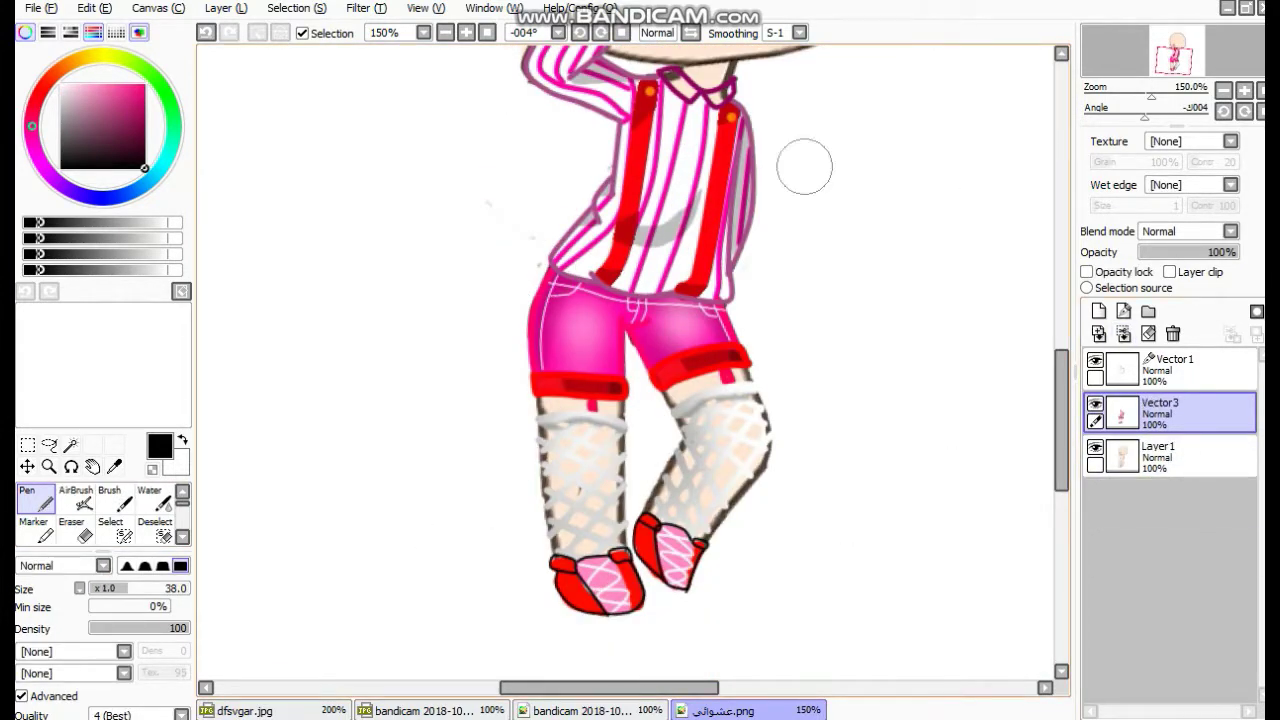
scroll(804, 166, up, 5)
click(1170, 365)
click(1123, 333)
Draw dark red bangs on the forehead with a size 6.0 curve on a new vector layer.
click(1123, 311)
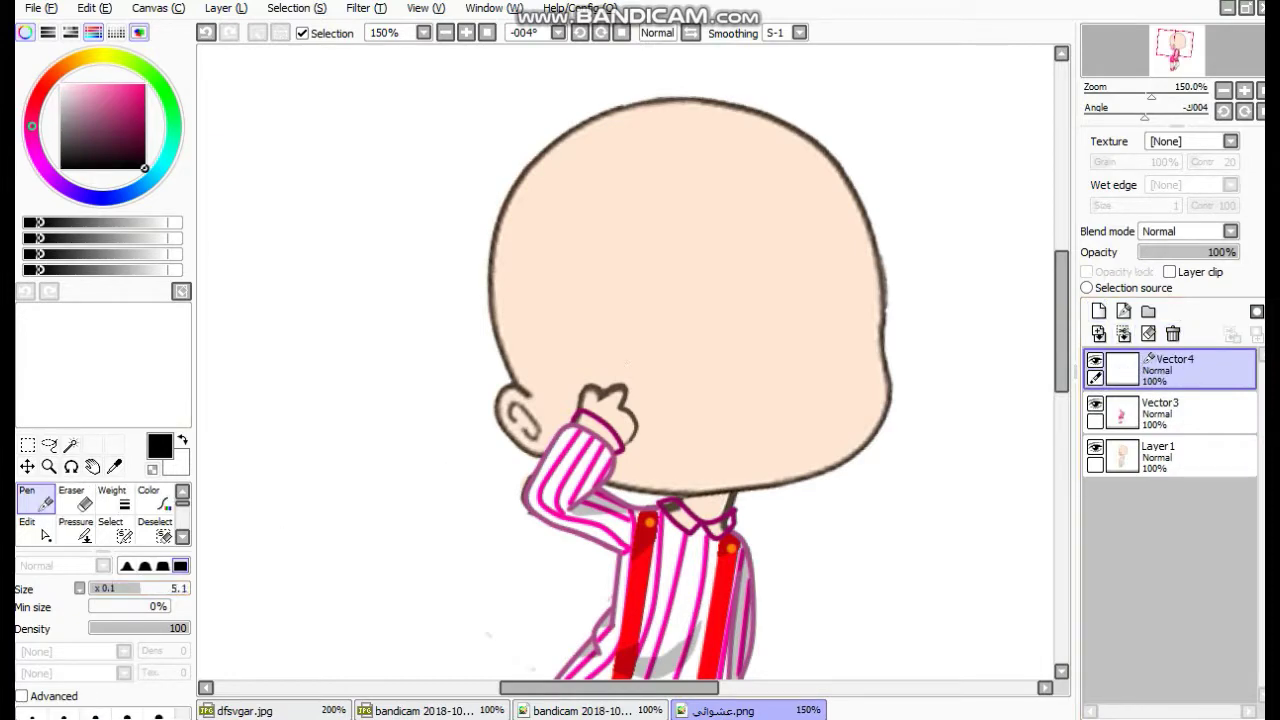
key(c)
click(727, 152)
click(754, 225)
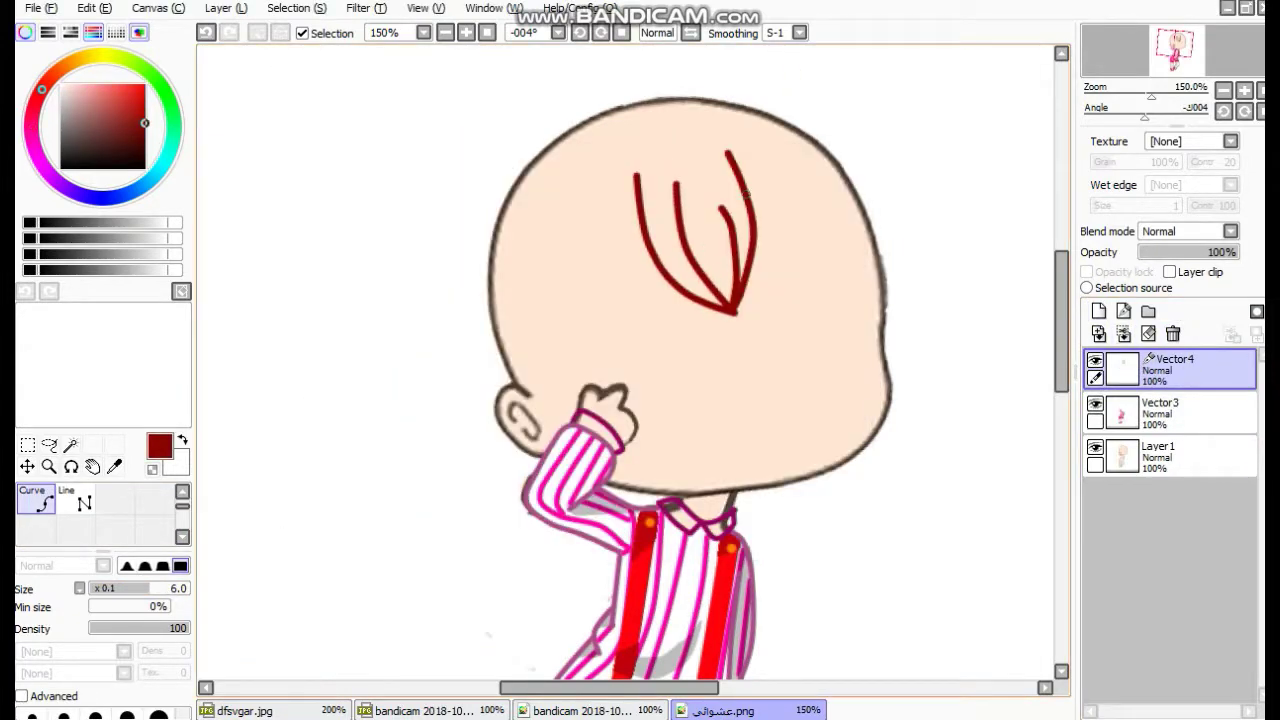
click(620, 305)
double_click(606, 200)
Draw dark red hair strands curving down the side of the head opposite the ear.
click(780, 117)
click(906, 270)
double_click(872, 380)
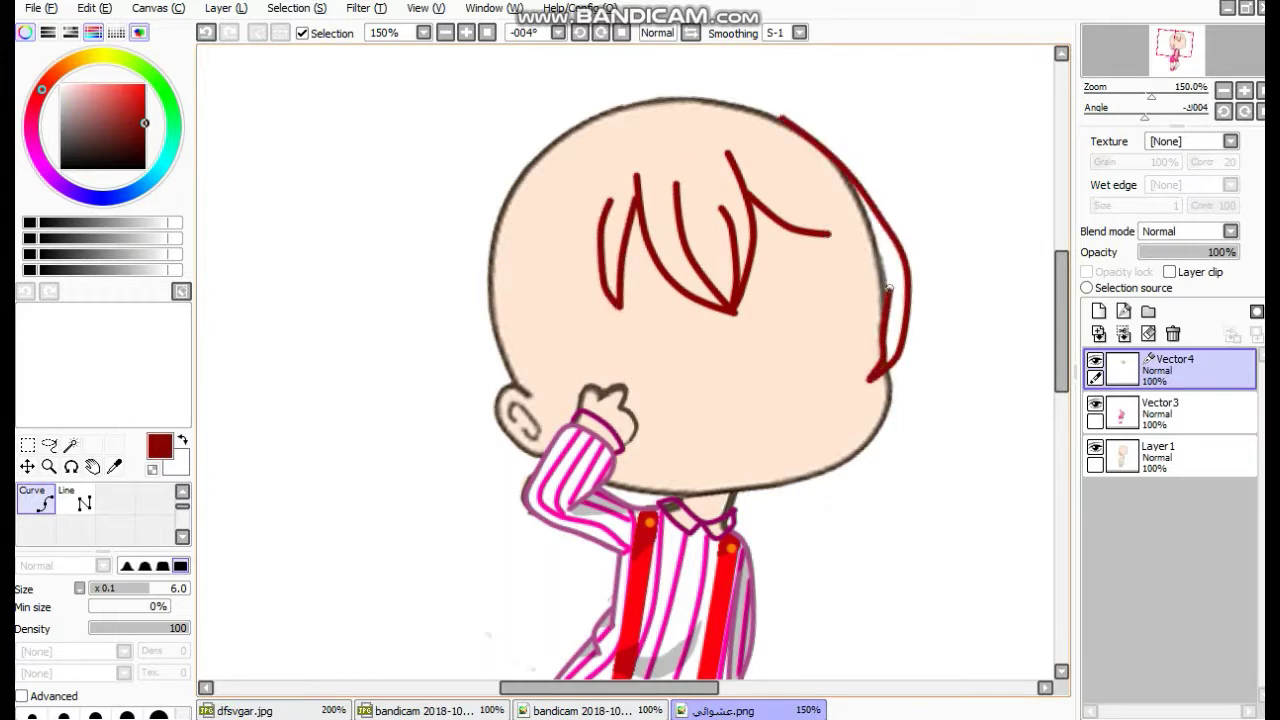
click(788, 184)
double_click(884, 355)
click(806, 132)
double_click(906, 360)
click(566, 126)
click(492, 260)
double_click(575, 416)
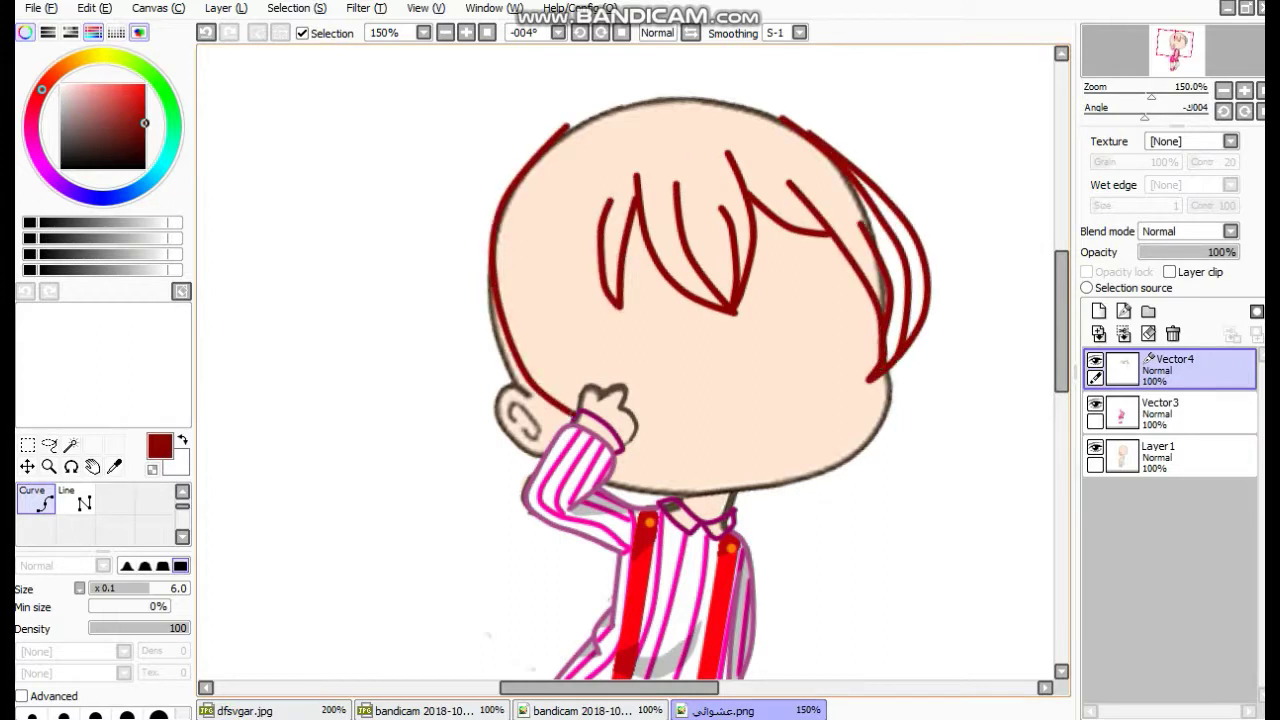
click(607, 200)
click(588, 300)
click(605, 388)
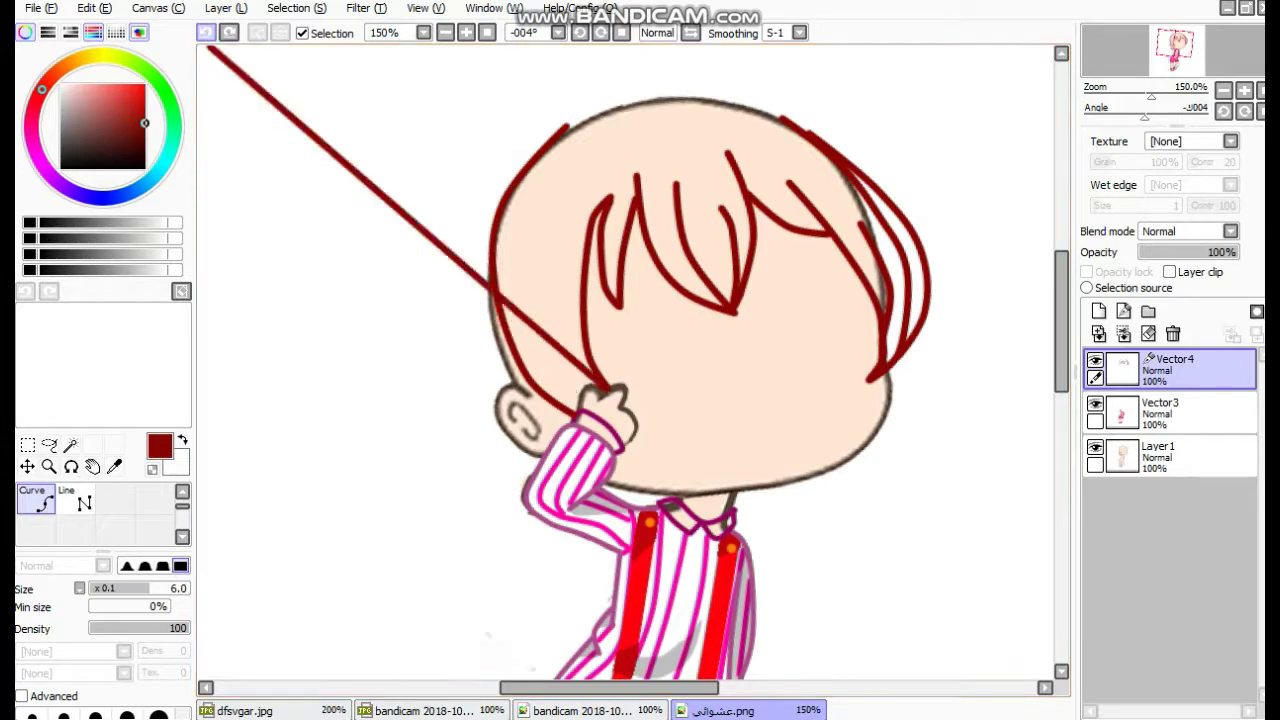
click(206, 32)
Draw dark red hair strands down the side of the head, ending in points over the ear.
click(528, 210)
double_click(520, 405)
click(560, 213)
double_click(537, 445)
click(540, 185)
double_click(478, 335)
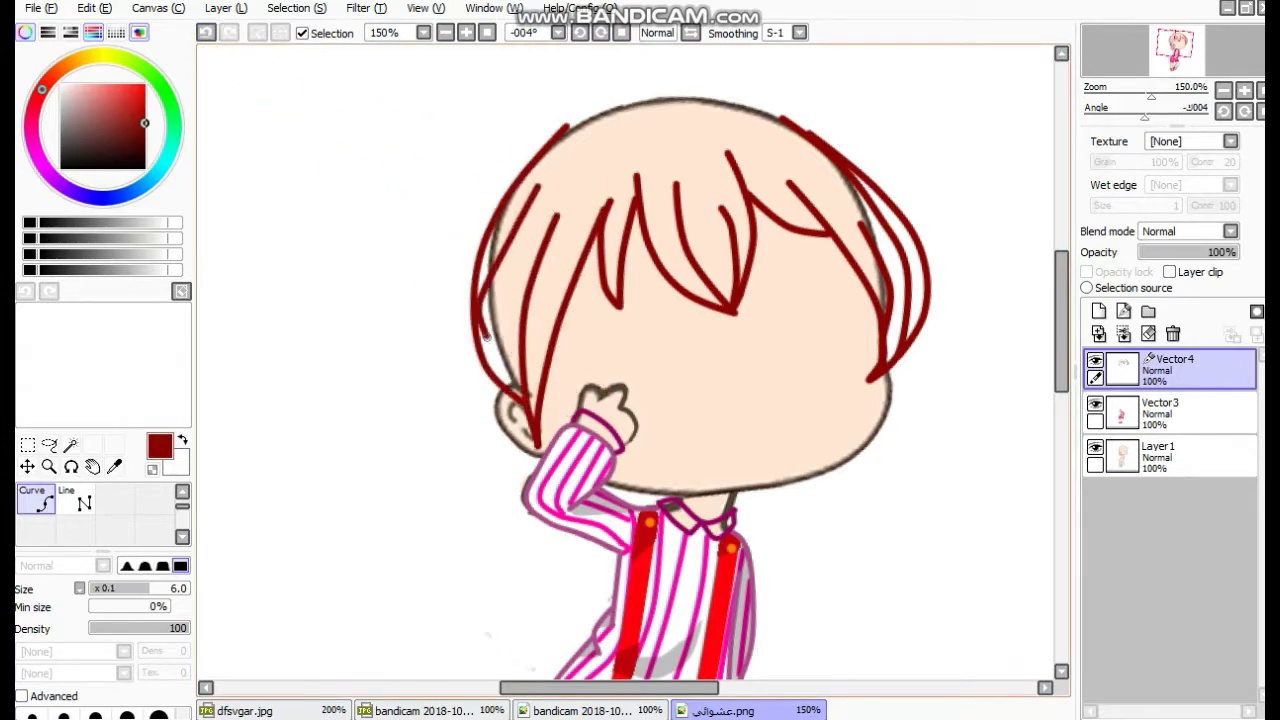
Outline the crown of the hair with a dark red curve over the top of the head.
click(860, 180)
click(700, 90)
double_click(575, 120)
Draw a long pointed lock of hair hanging from the side of the head opposite the raised arm.
scroll(600, 300, down, 2)
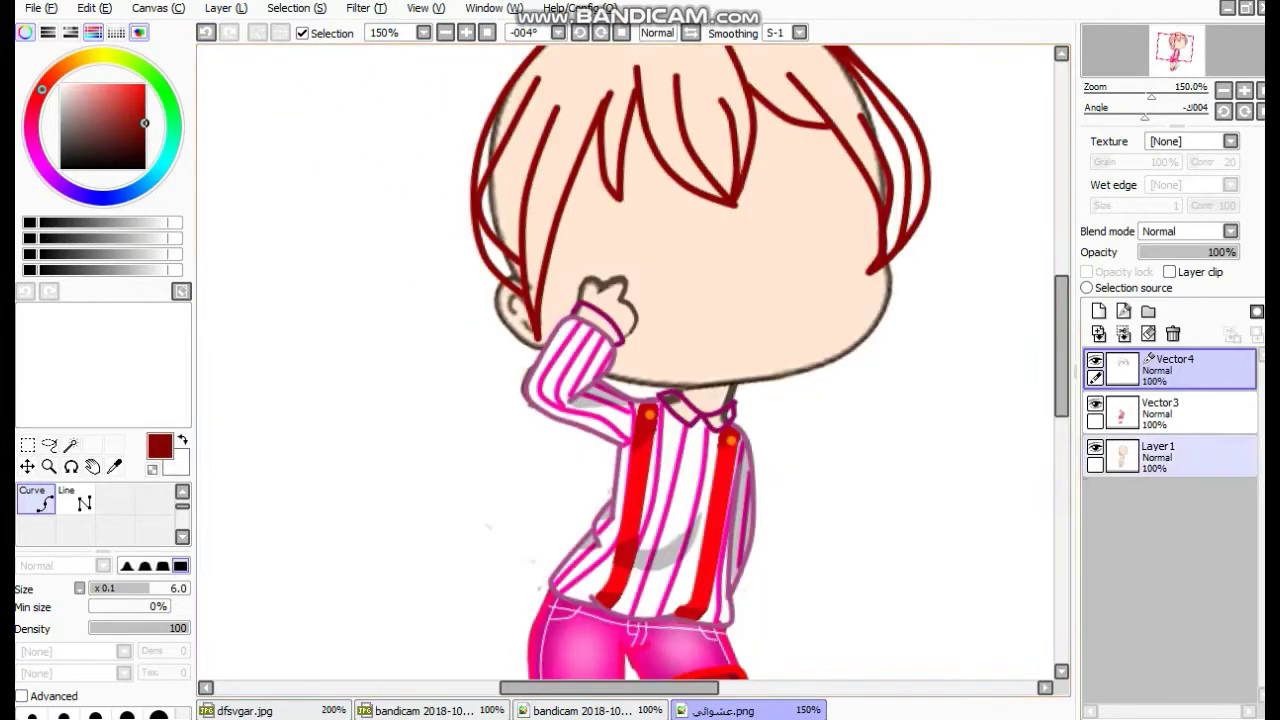
click(905, 228)
click(962, 416)
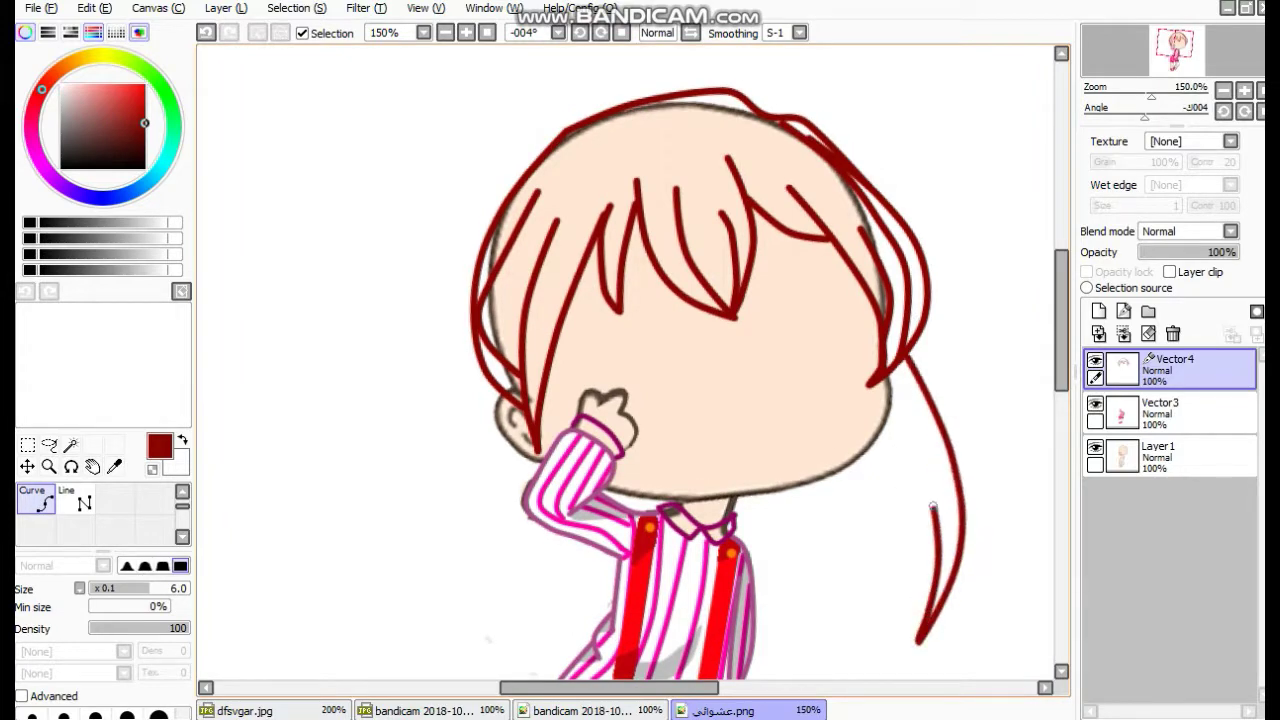
click(915, 530)
double_click(887, 301)
Draw long hair strands falling from the ear side behind the raised arm to the waist.
scroll(475, 232, down, 1)
click(475, 232)
double_click(603, 492)
click(508, 358)
double_click(605, 478)
click(510, 360)
double_click(597, 455)
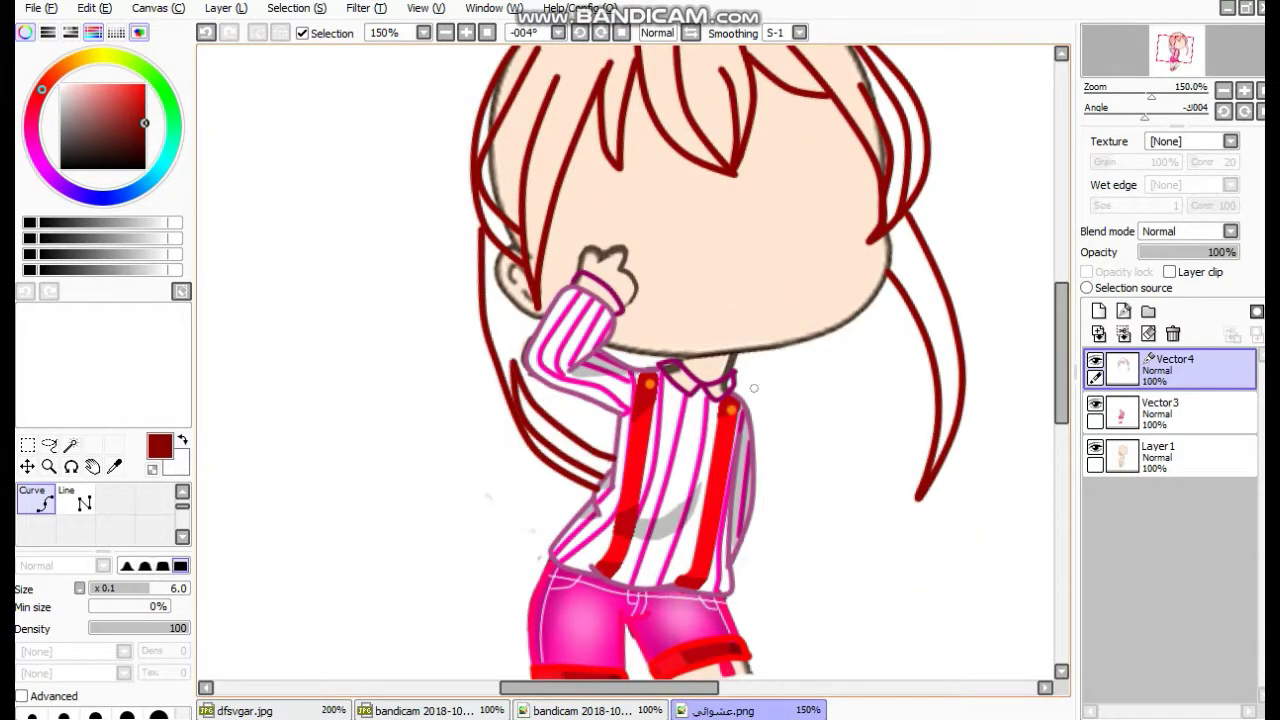
Draw the inner pointed locks and strands of long hair between the torso and the outer hanging lock.
click(880, 292)
double_click(906, 468)
click(790, 345)
click(868, 497)
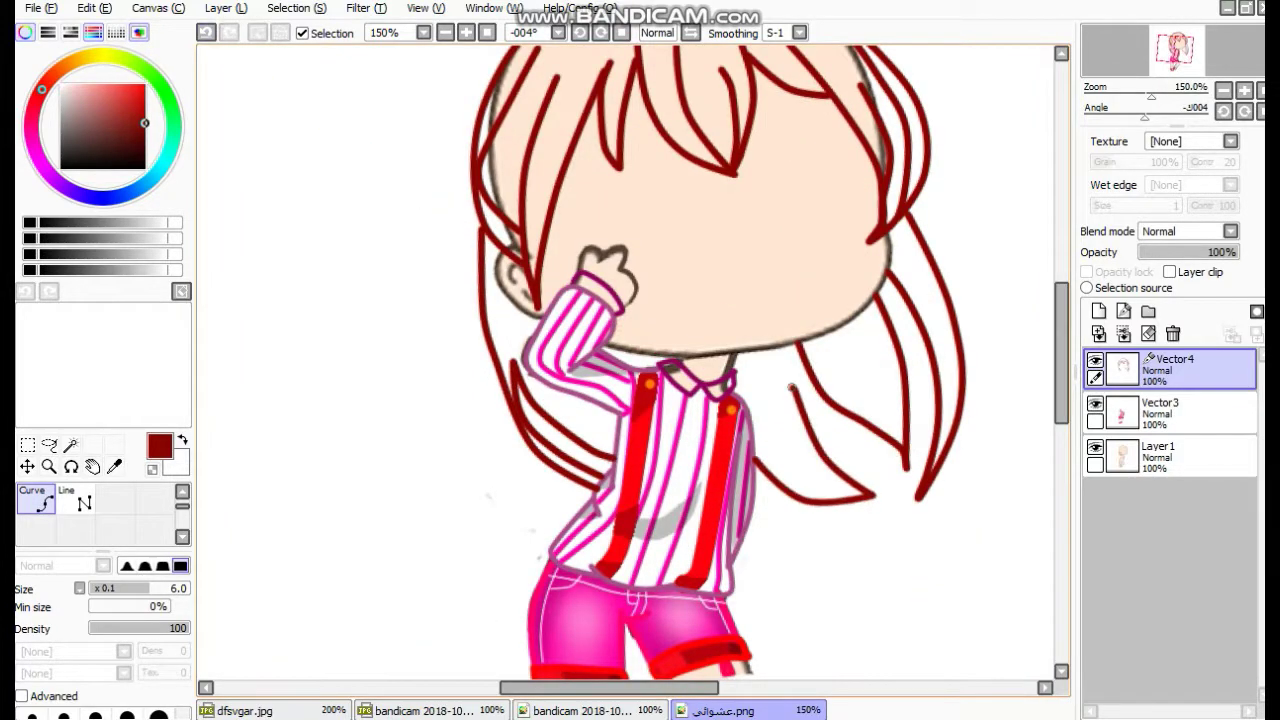
double_click(755, 458)
click(770, 374)
double_click(862, 494)
click(842, 328)
double_click(905, 455)
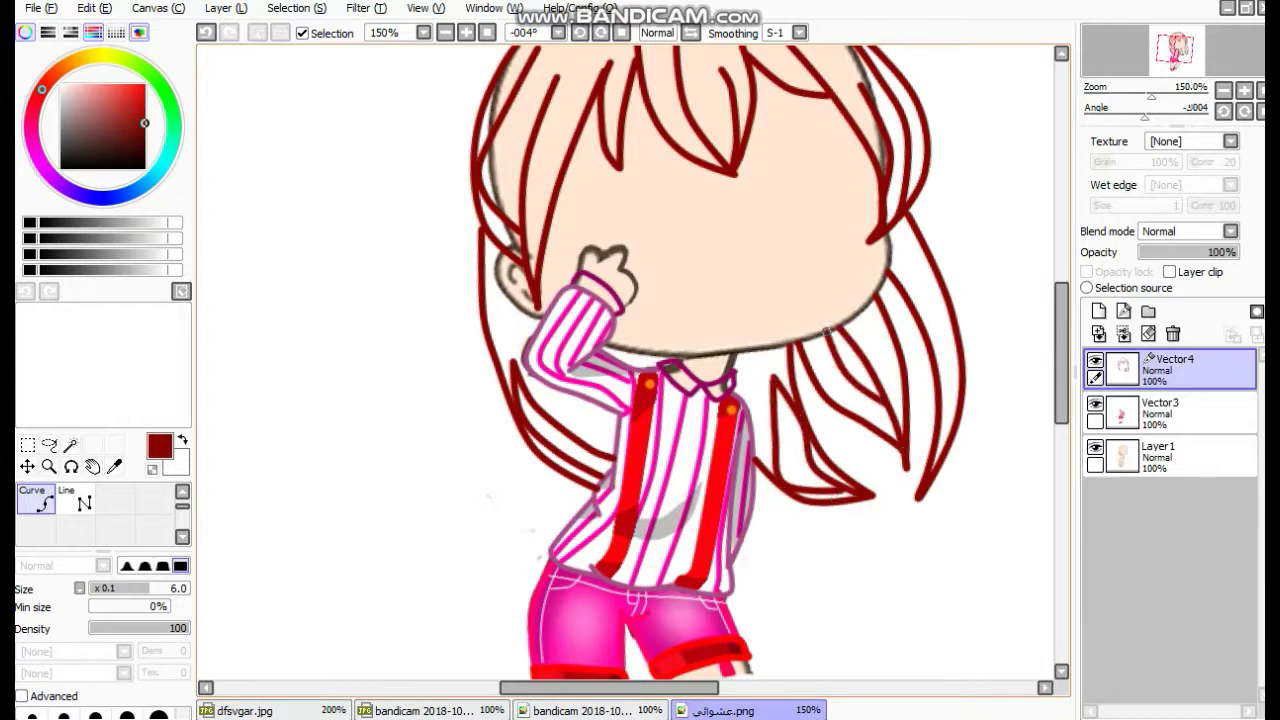
Add an inner strand line along the outer hanging lock and another strand line below the ear.
click(902, 250)
double_click(918, 497)
click(507, 300)
Draw a twisted, tapering pigtail in dark red curves swinging out from the side of the head opposite the raised arm.
scroll(967, 334, up, 3)
click(880, 115)
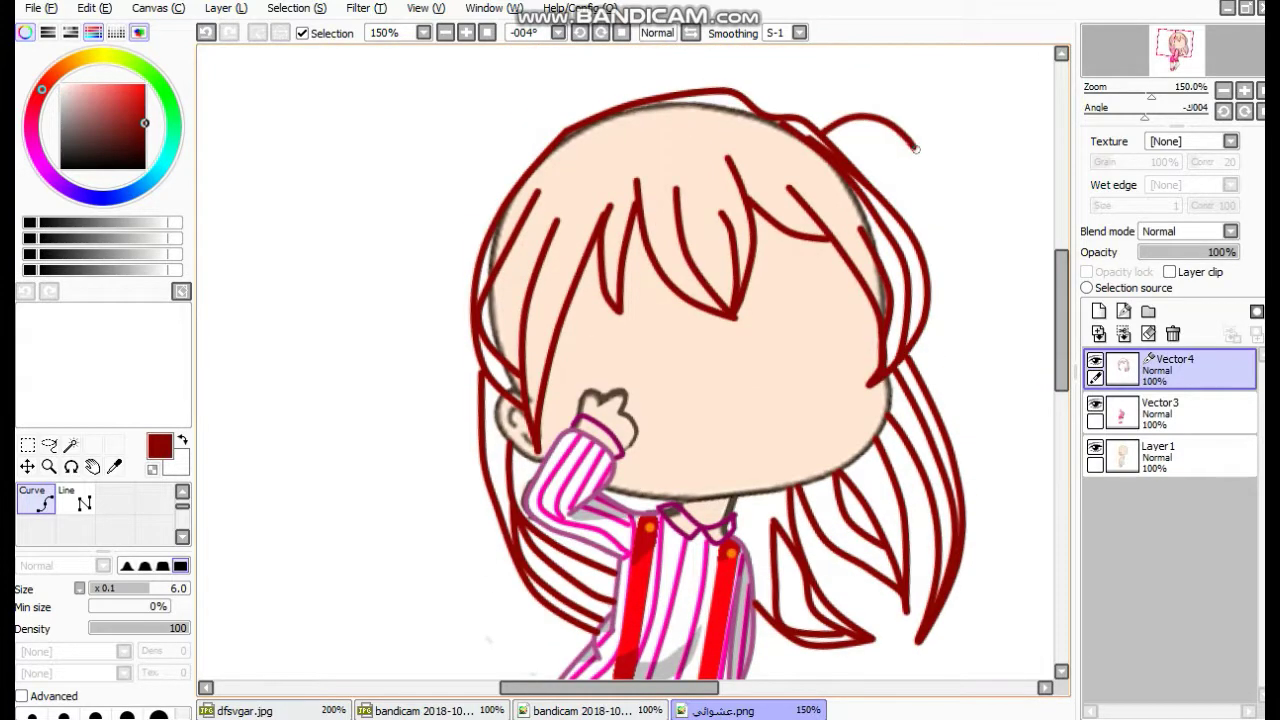
click(928, 180)
click(860, 140)
drag(946, 222, 800, 198)
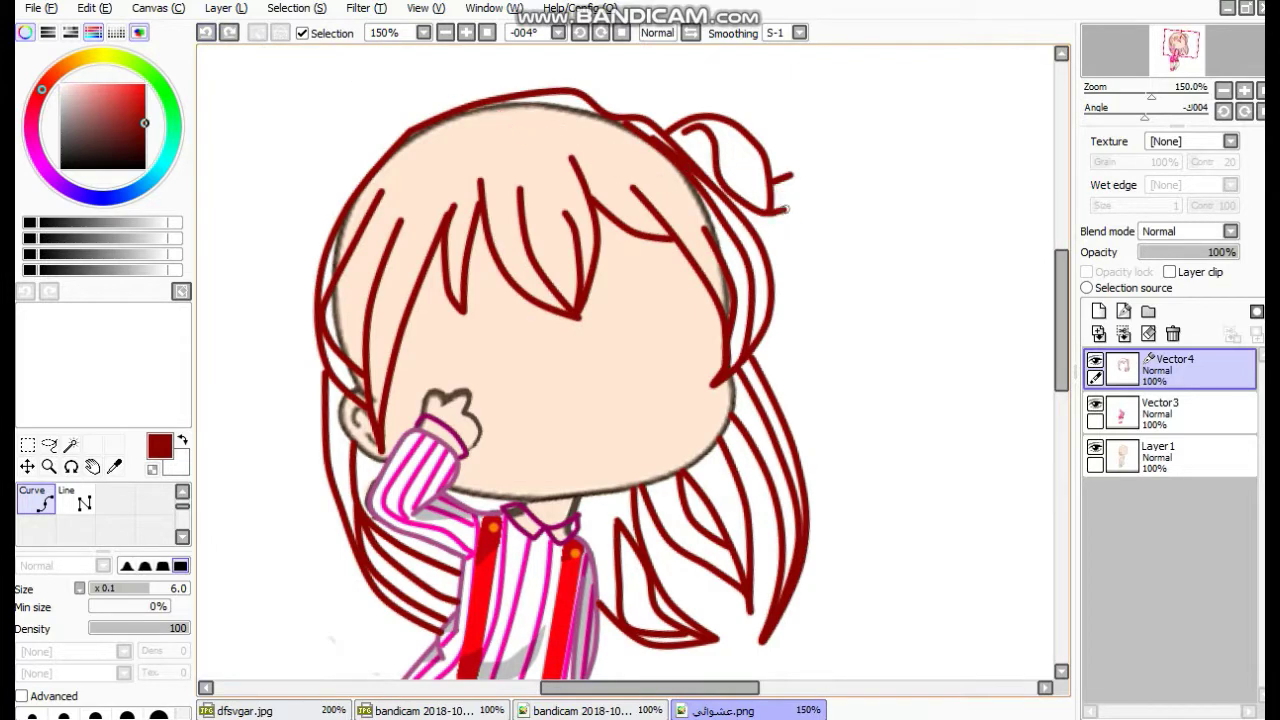
click(840, 284)
click(800, 176)
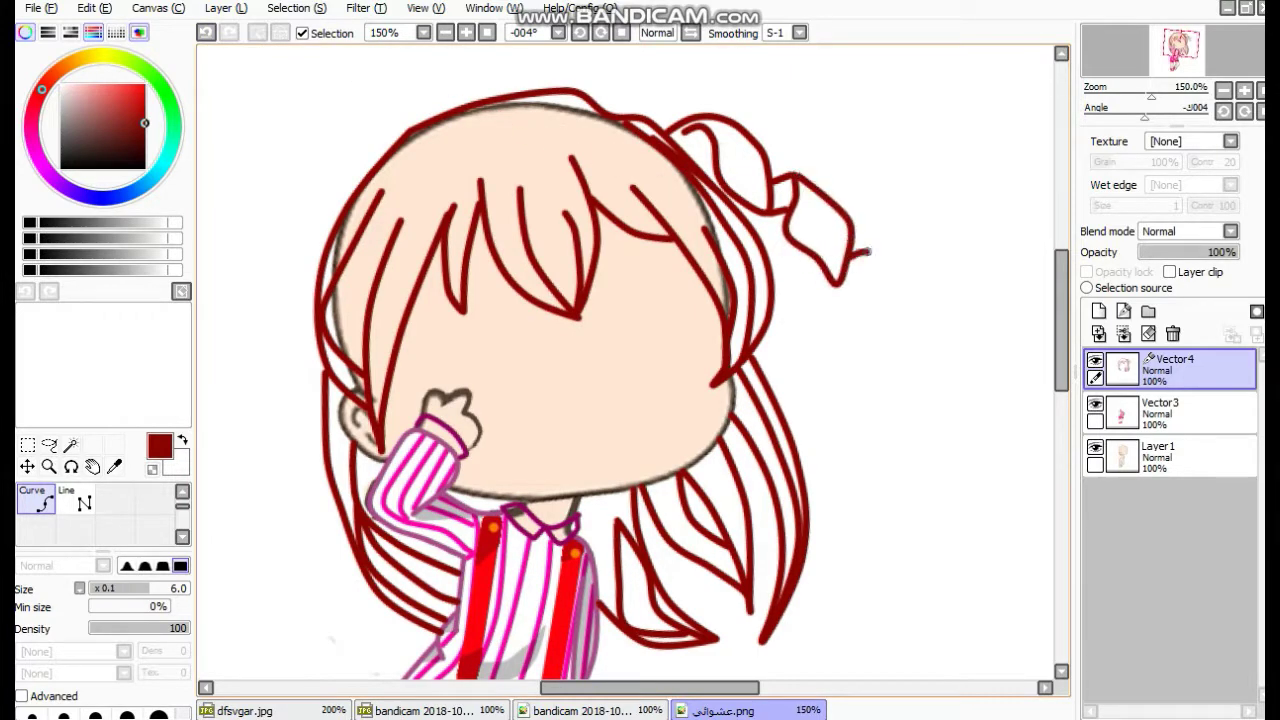
click(907, 308)
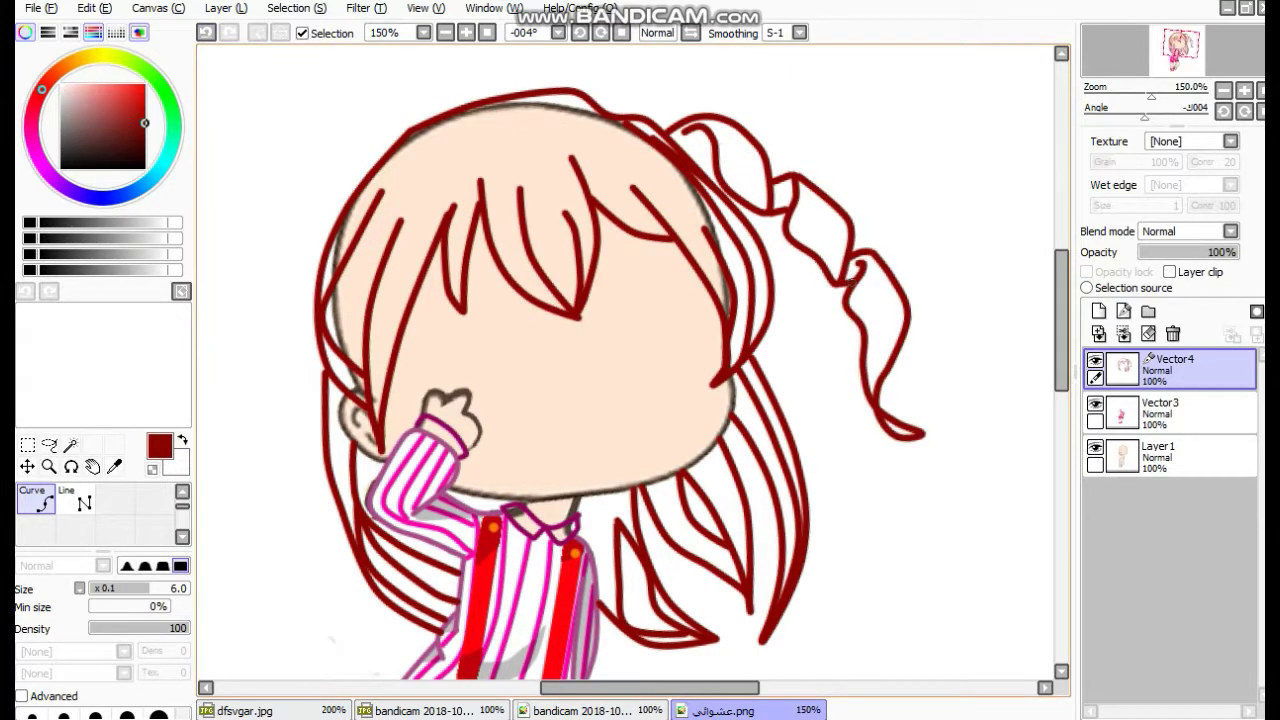
Draw a rounded bun and a wavy pigtail hanging down the ear side of the head.
scroll(640, 360, left, 3)
click(480, 155)
click(415, 190)
click(435, 262)
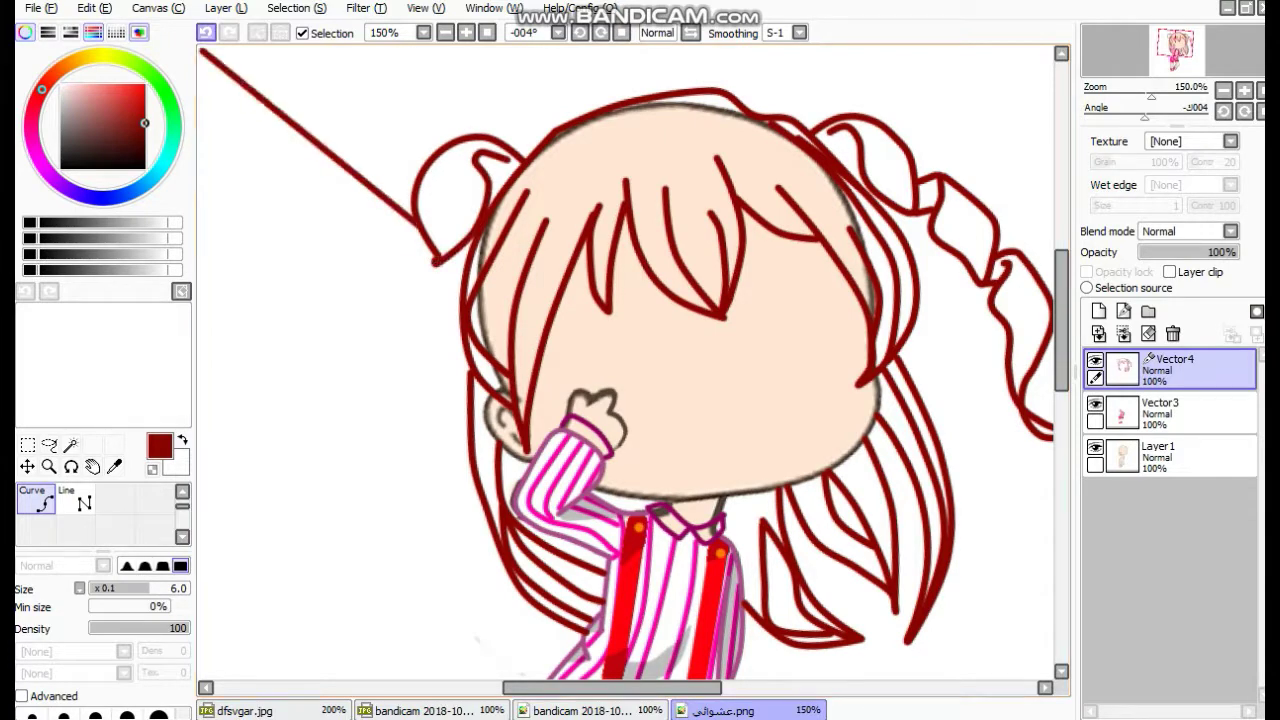
key(Return)
key(ctrl+z)
click(435, 255)
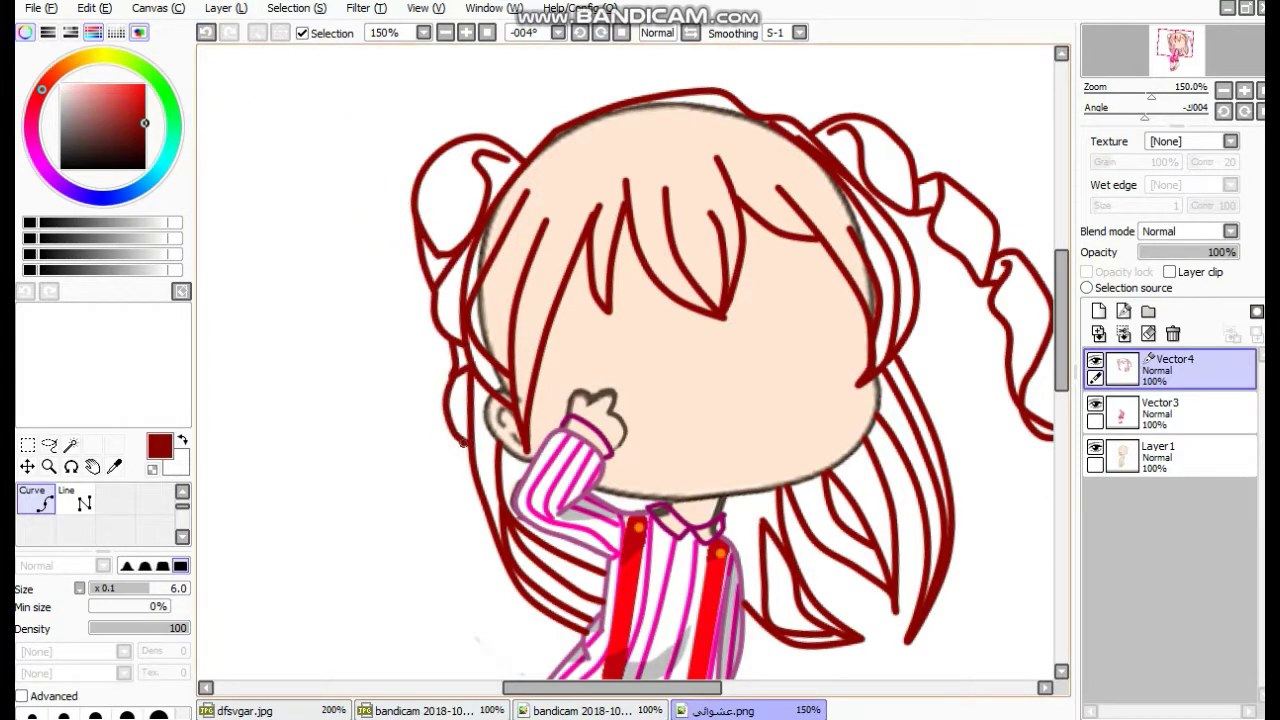
key(ctrl+z)
Hide the body layer and paint a bright red stroke beside the cheek on a new layer below the hair outlines.
scroll(908, 321, down, 2)
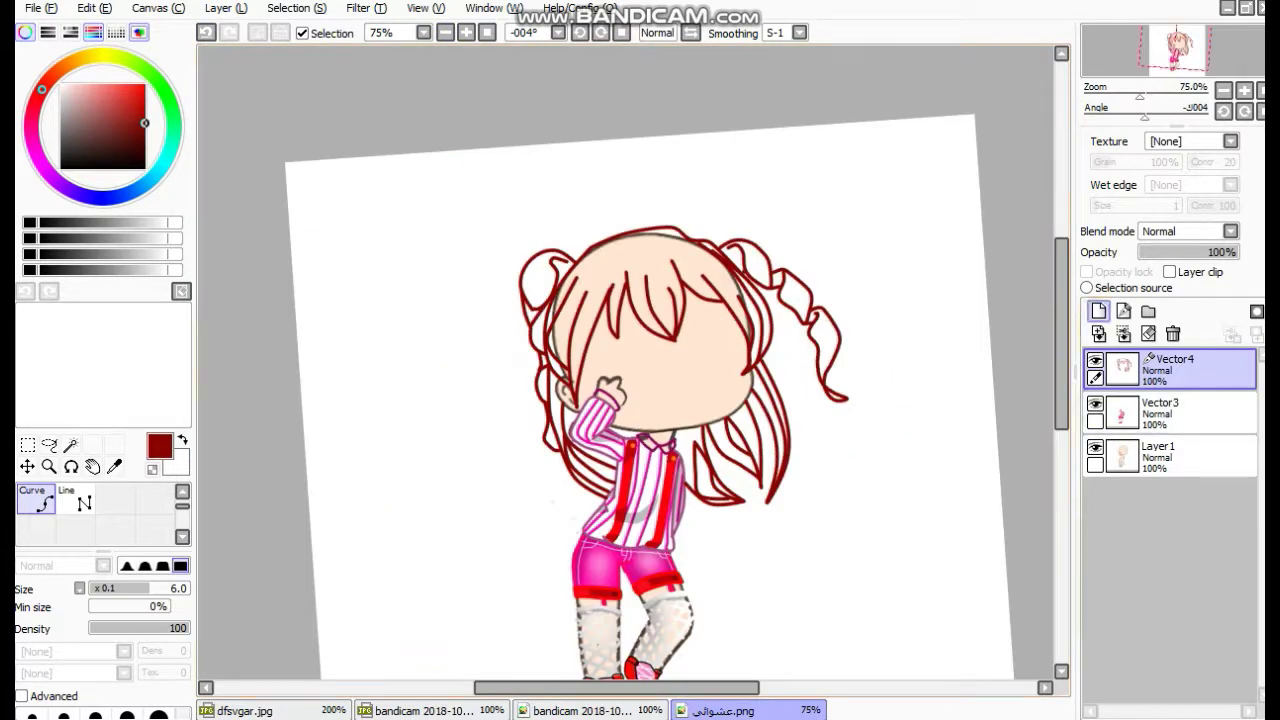
scroll(630, 380, down, 1)
key(ctrl)
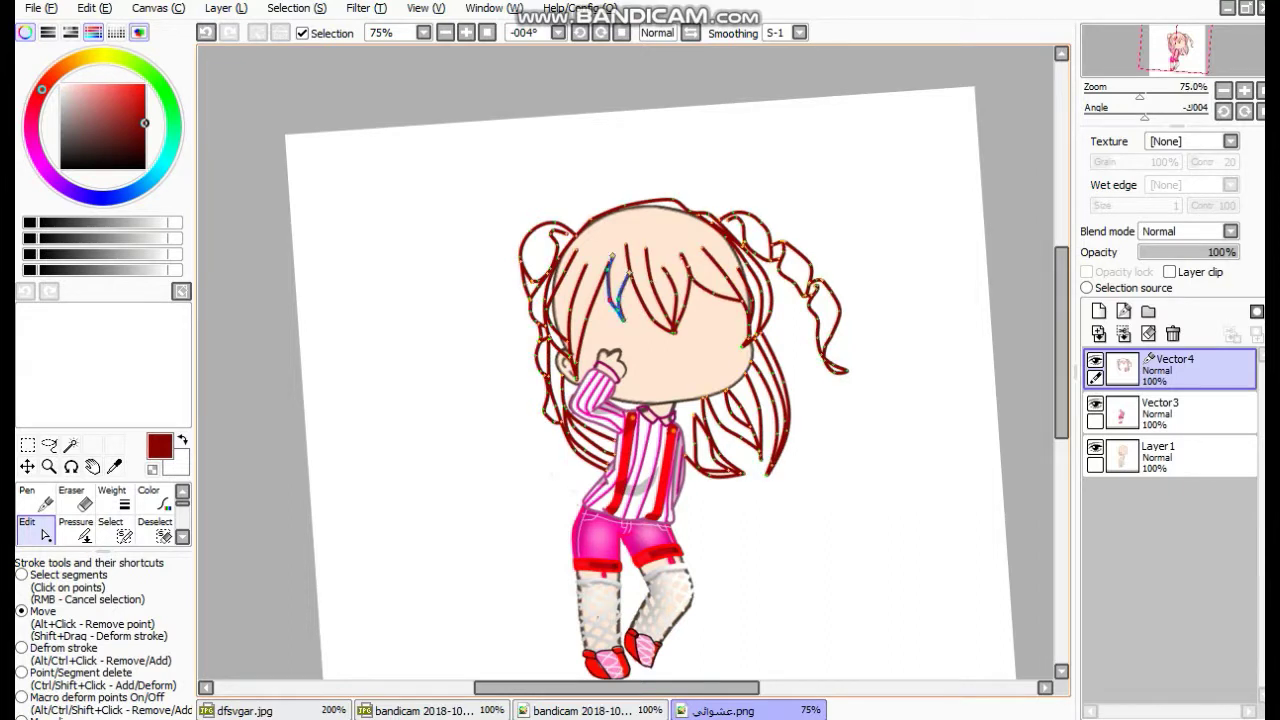
click(1099, 310)
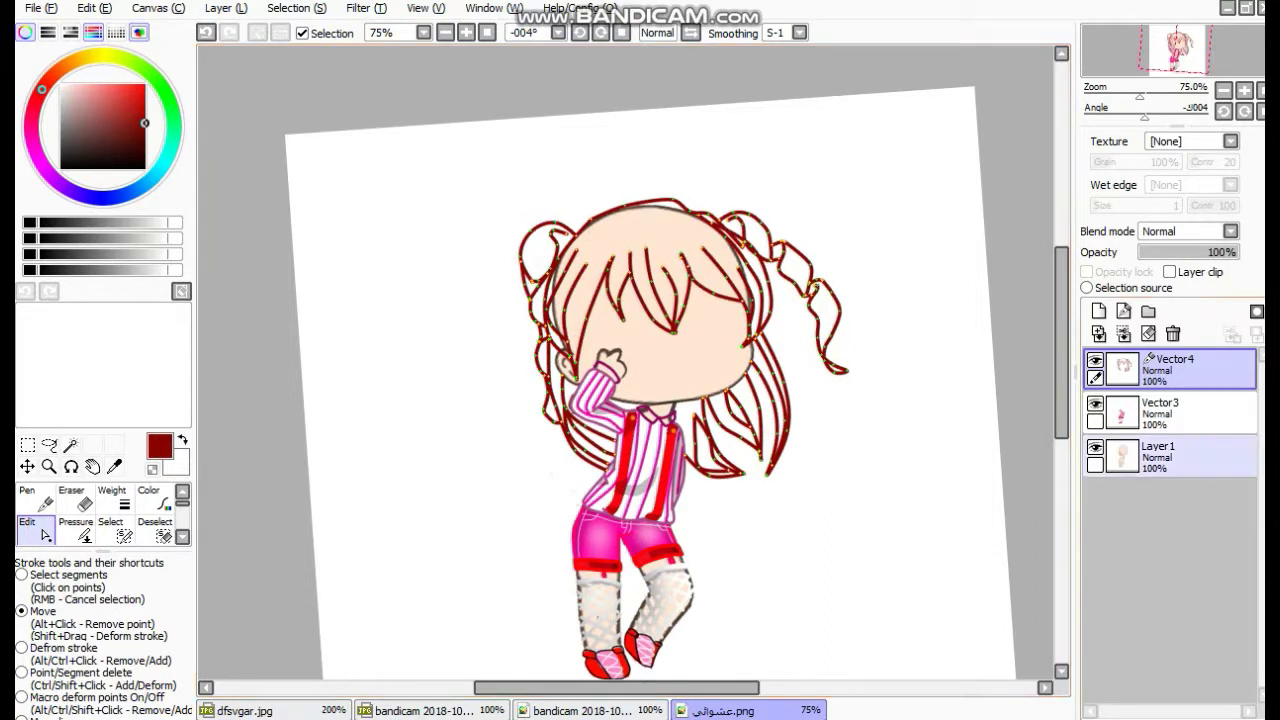
click(36, 497)
click(1095, 490)
click(145, 85)
drag(705, 388, 745, 355)
Bucket-fill the hair, buns and pigtails bright red, using the canvas as selection source and Color Difference mode.
click(33, 562)
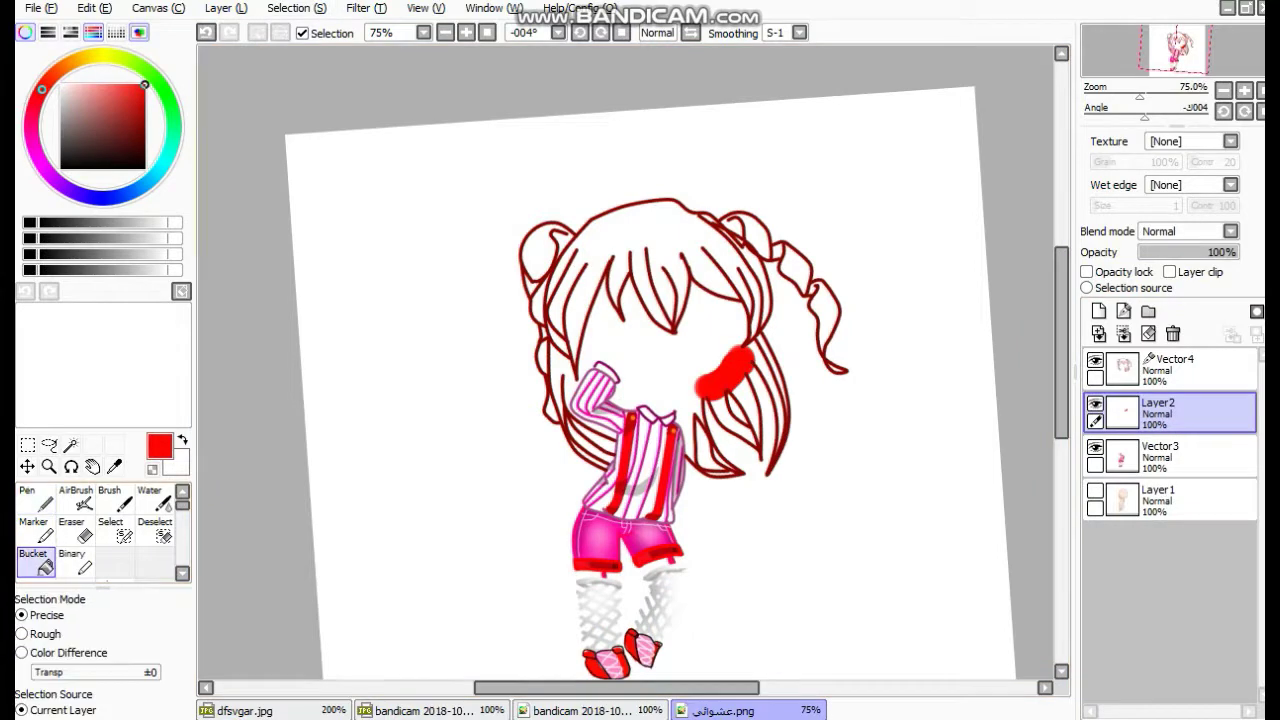
click(433, 447)
key(ctrl+z)
scroll(103, 600, down, 2)
click(21, 665)
click(650, 330)
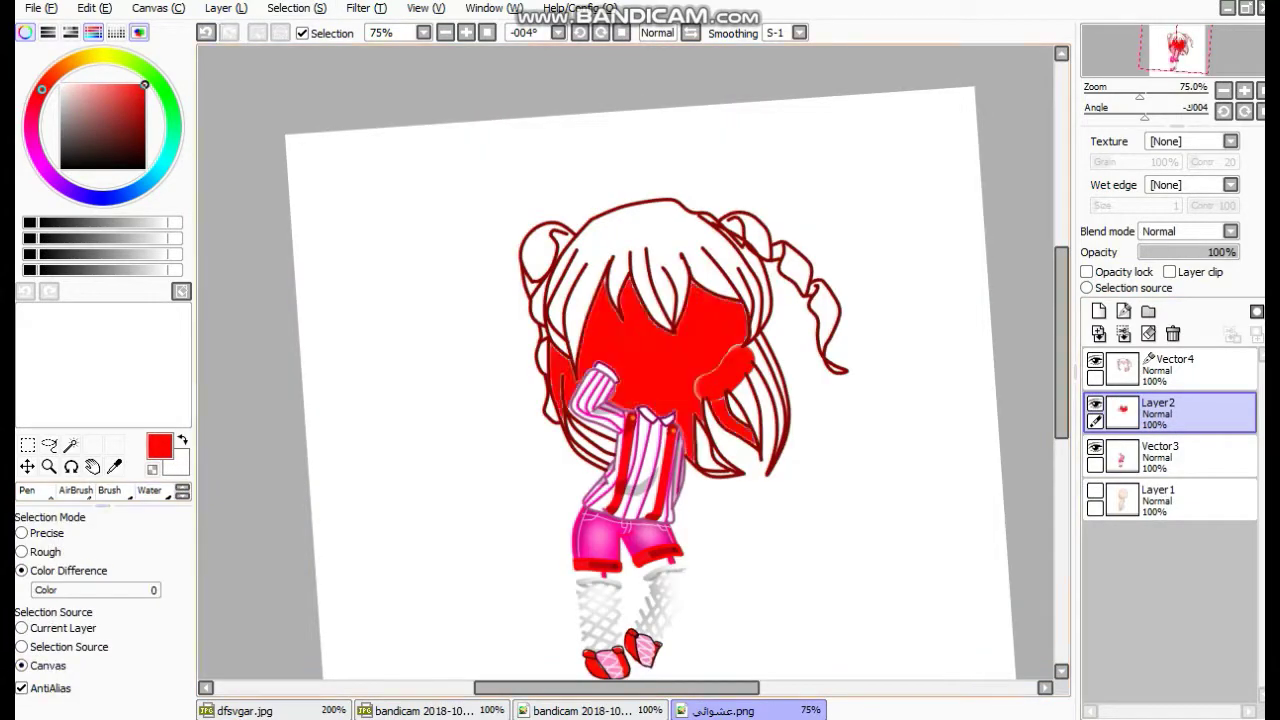
key(ctrl+z)
click(650, 330)
click(650, 240)
click(732, 232)
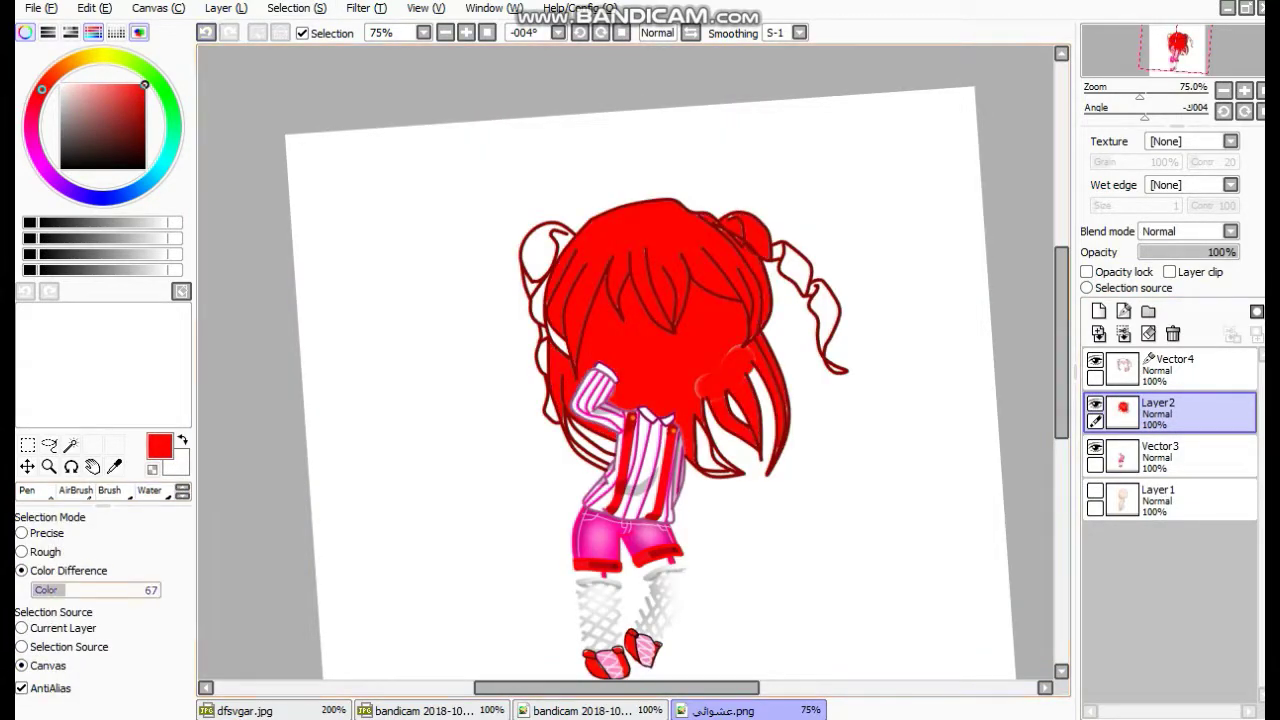
click(545, 330)
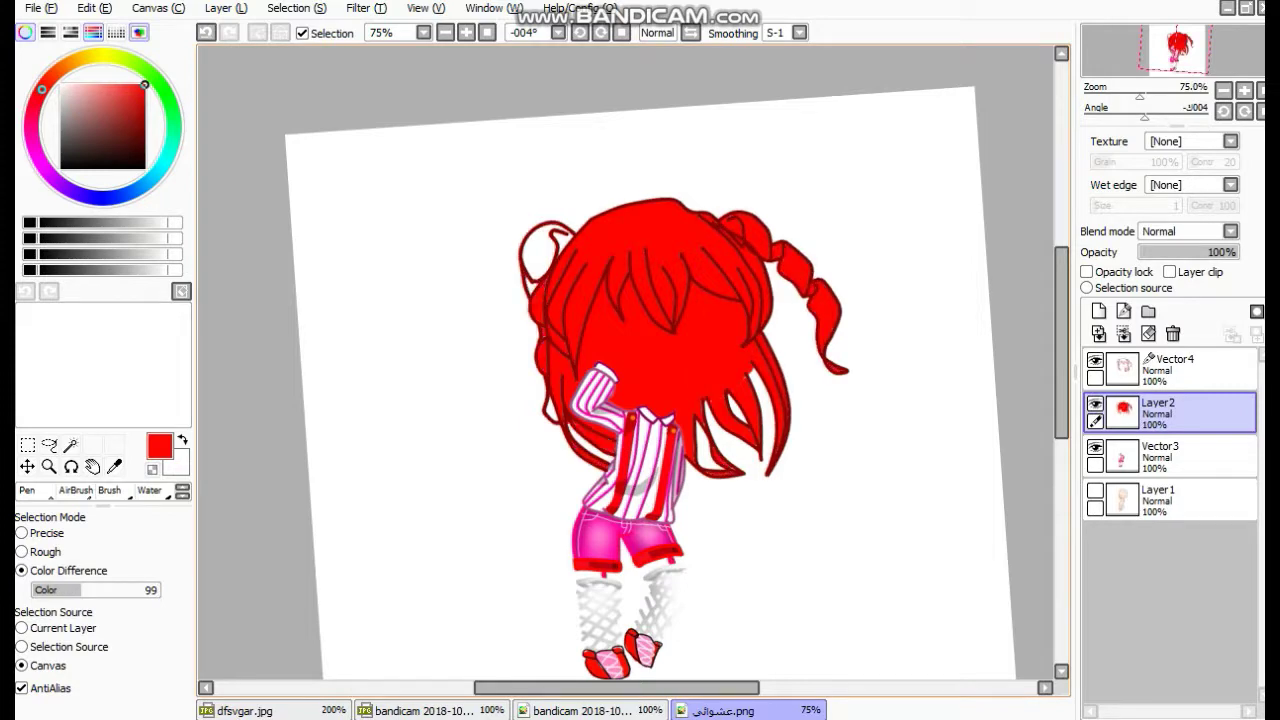
Fill the inner folds of the ear-side bun and pigtail with a darker red.
scroll(575, 170, up, 2)
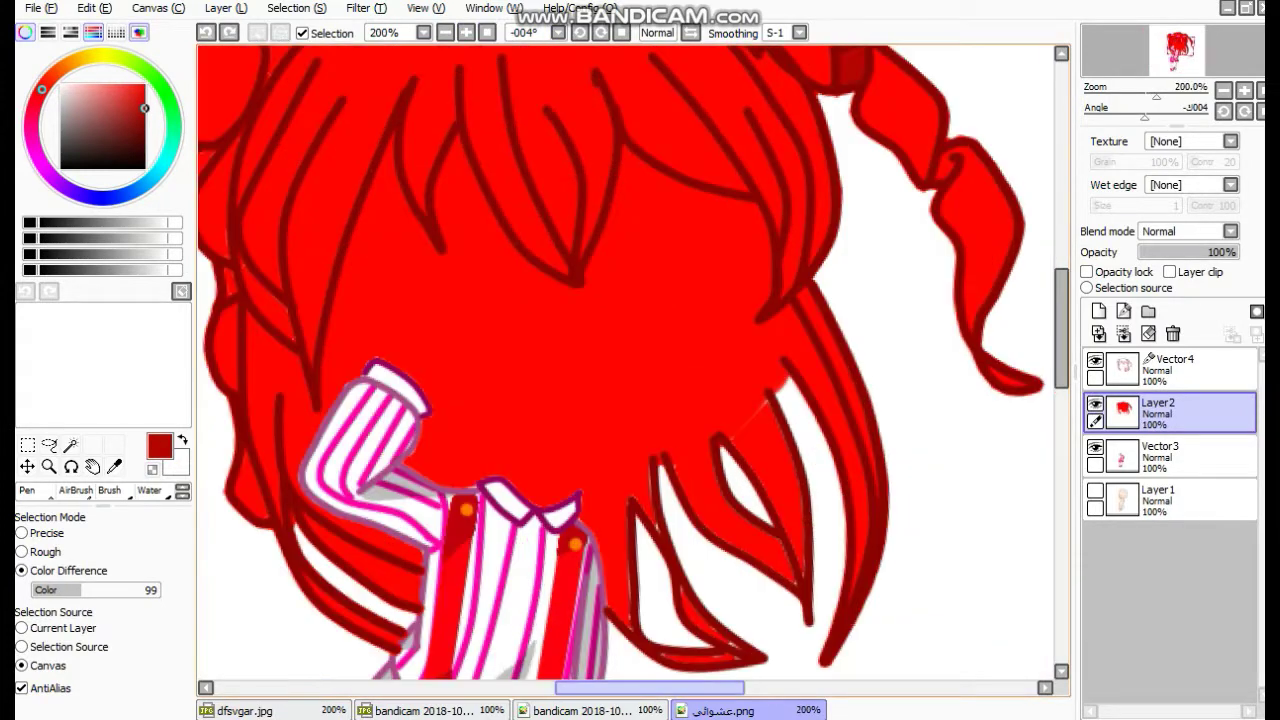
key(n)
scroll(575, 170, up, 2)
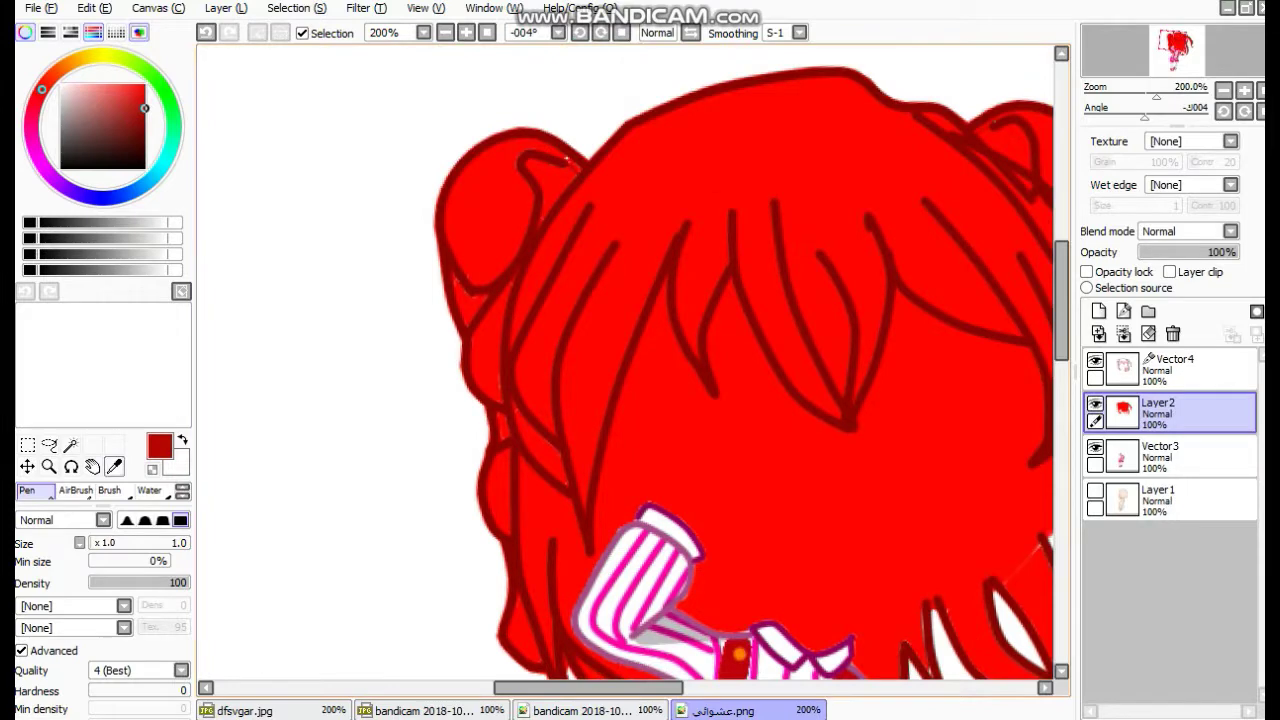
key(b)
click(470, 230)
key(ctrl+z)
click(548, 180)
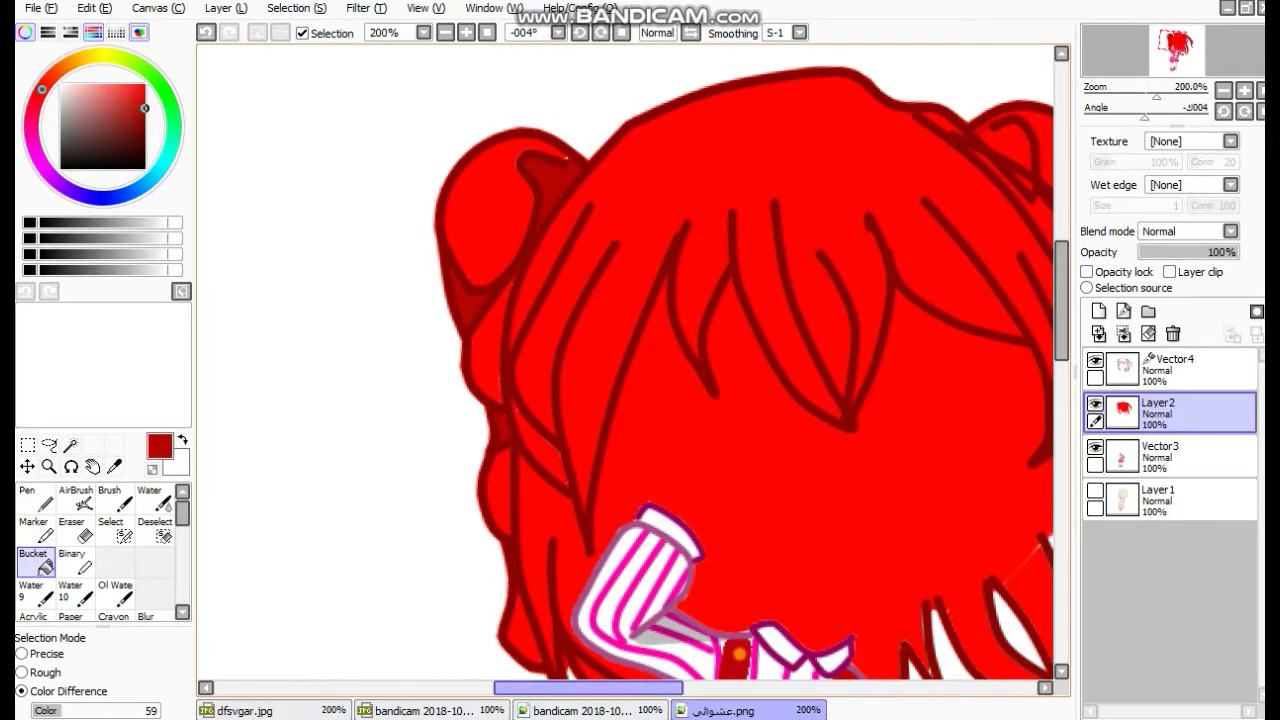
Draw shadow edges across the bangs and side locks and fill the enclosed shadows and face area with darker red.
scroll(670, 380, right, 3)
key(n)
scroll(628, 362, down, 2)
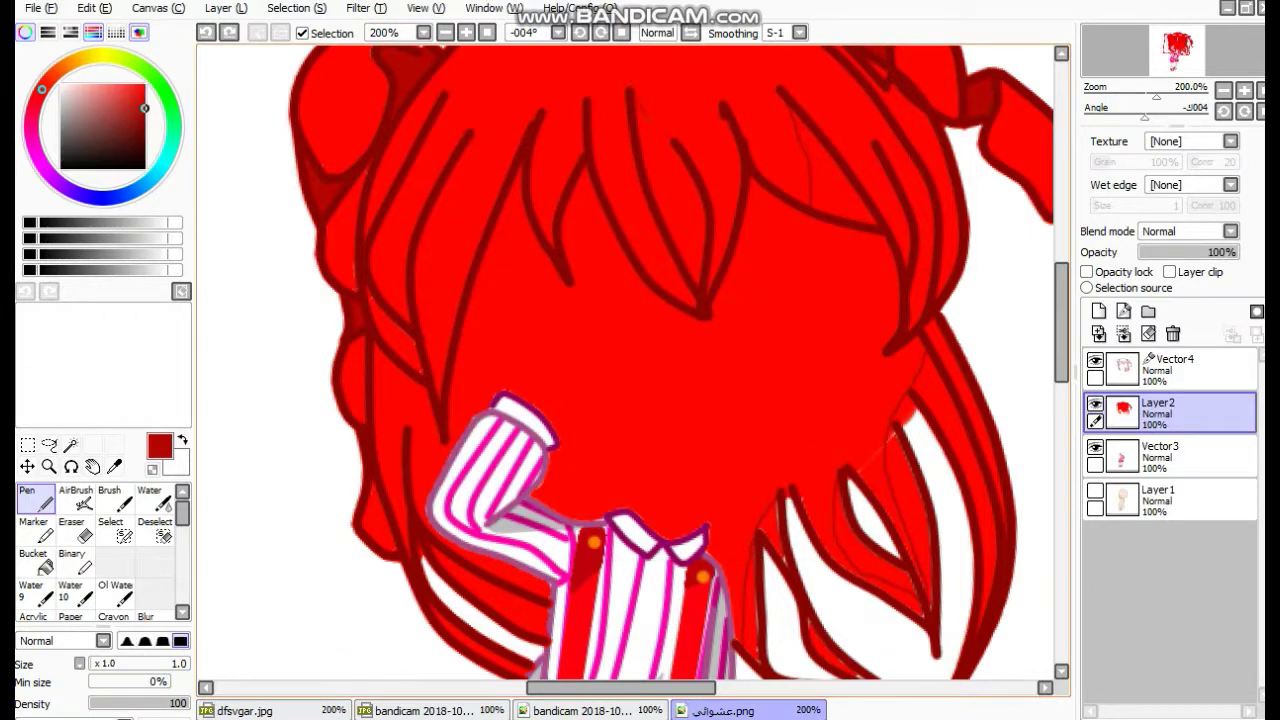
key(w)
click(640, 300)
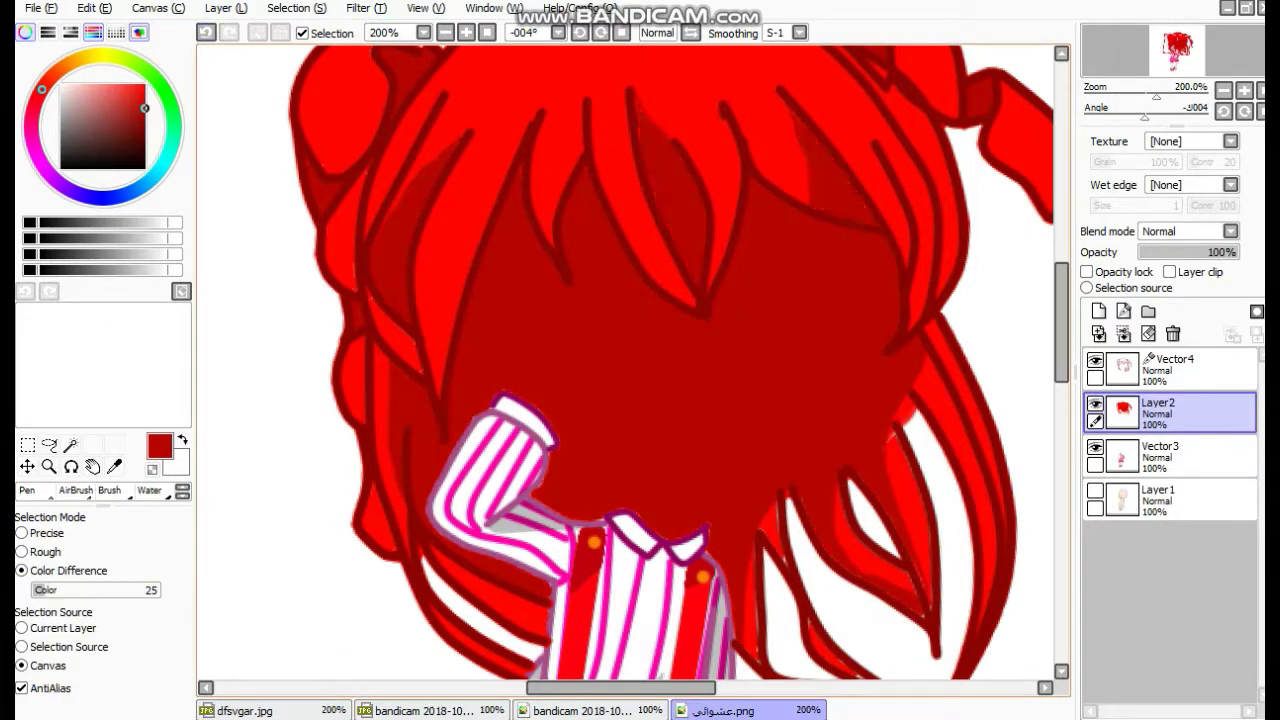
Show the body layer again and move the hair colour layer beneath it.
scroll(628, 362, up, 4)
scroll(628, 362, down, 5)
click(1095, 490)
drag(1170, 410, 1170, 505)
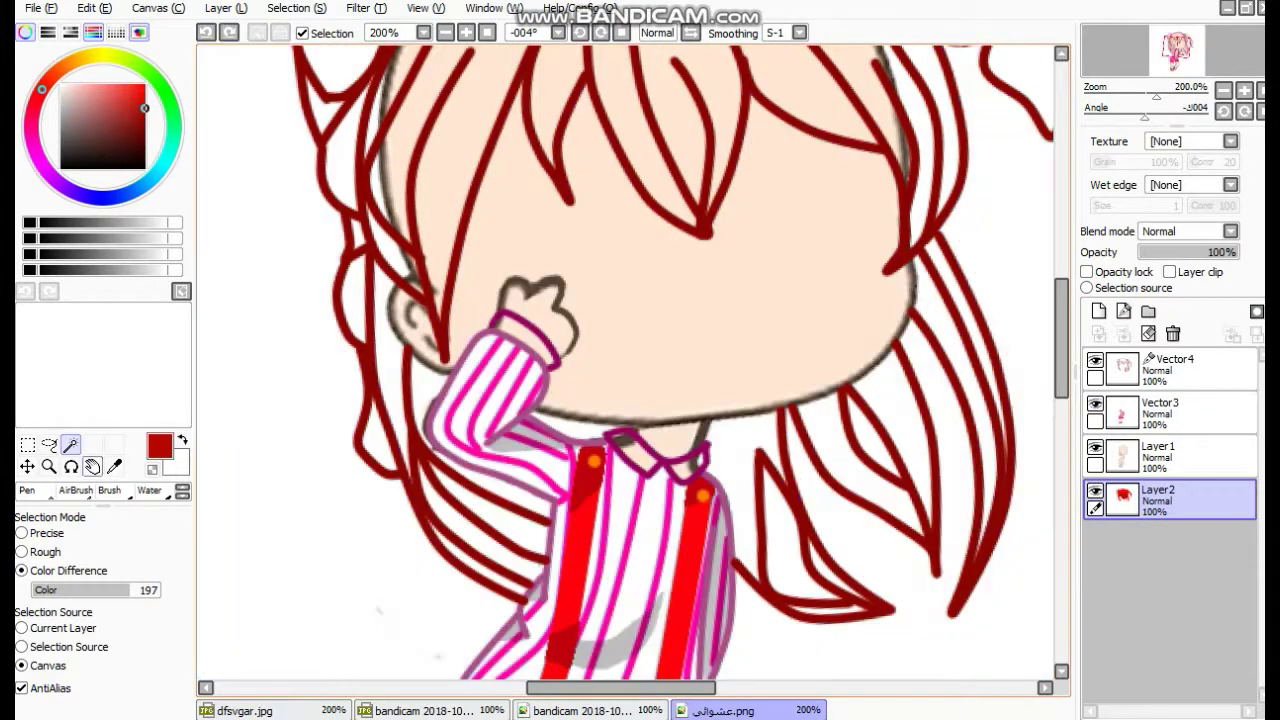
Select the face, ear, hand and neck with the Magic Wand at Color Difference 93 and extend the selection over their outlines.
drag(131, 590, 99, 590)
click(640, 300)
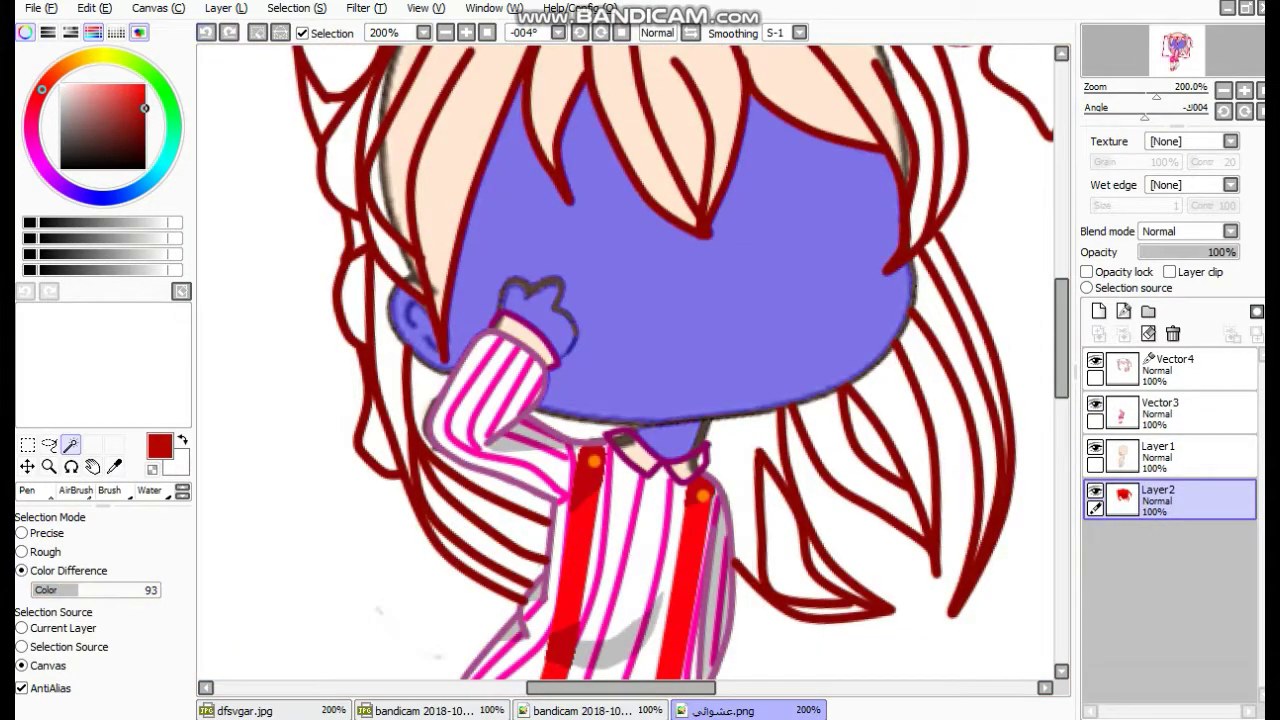
key(s)
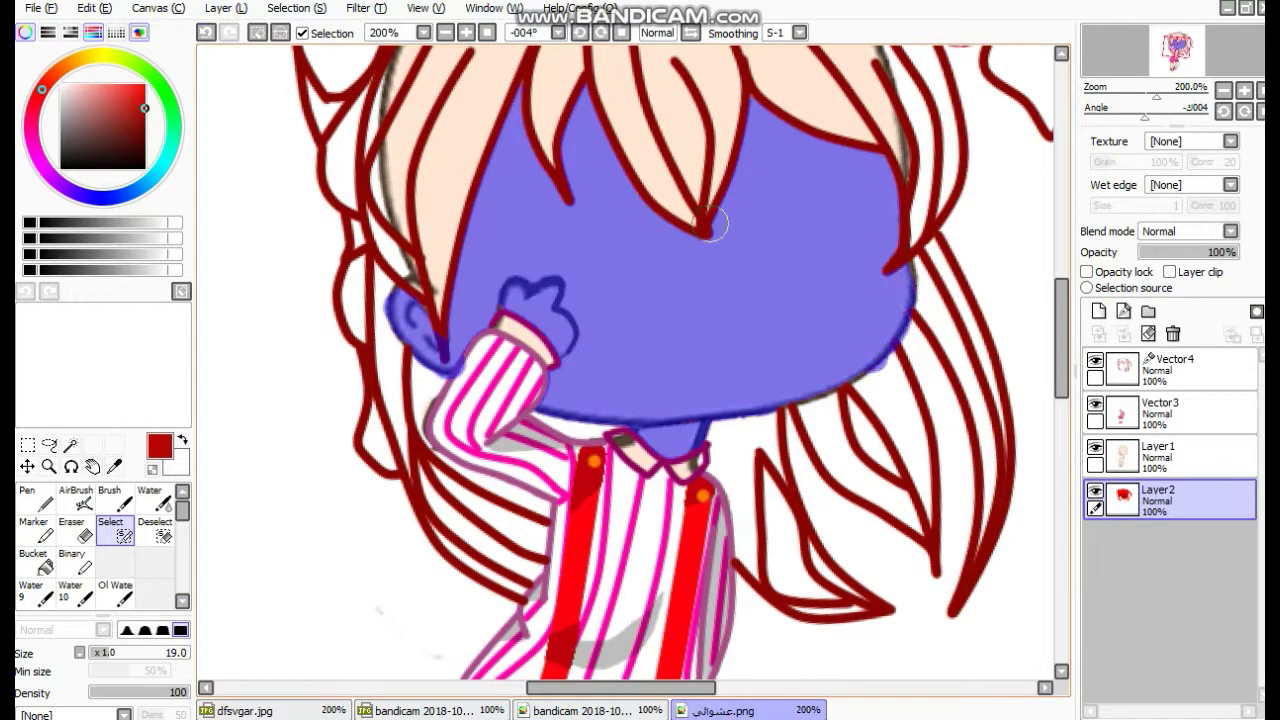
Raise the hair colour layer above the body, clear the selected face area from it, and put dark red on a new bottom layer.
click(1098, 311)
key(ctrl+minus)
drag(1170, 540, 1170, 440)
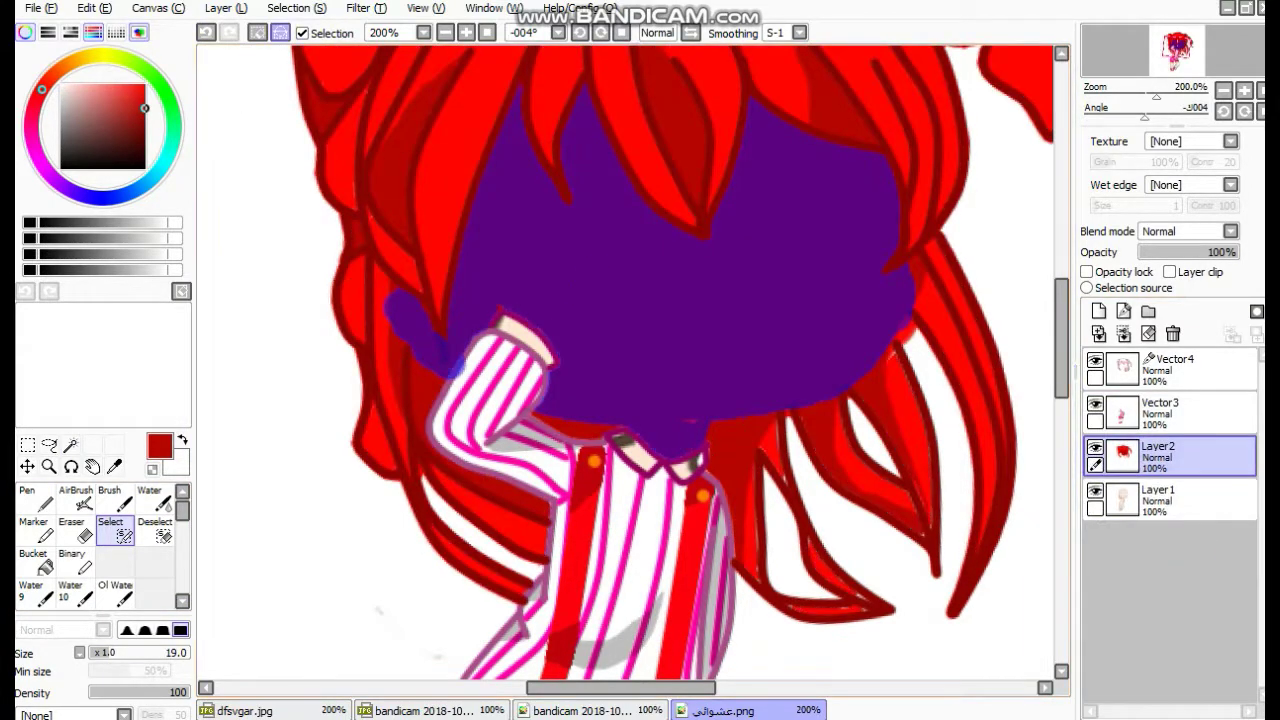
key(ctrl+d)
key(ctrl+minus)
click(1170, 543)
click(1170, 500)
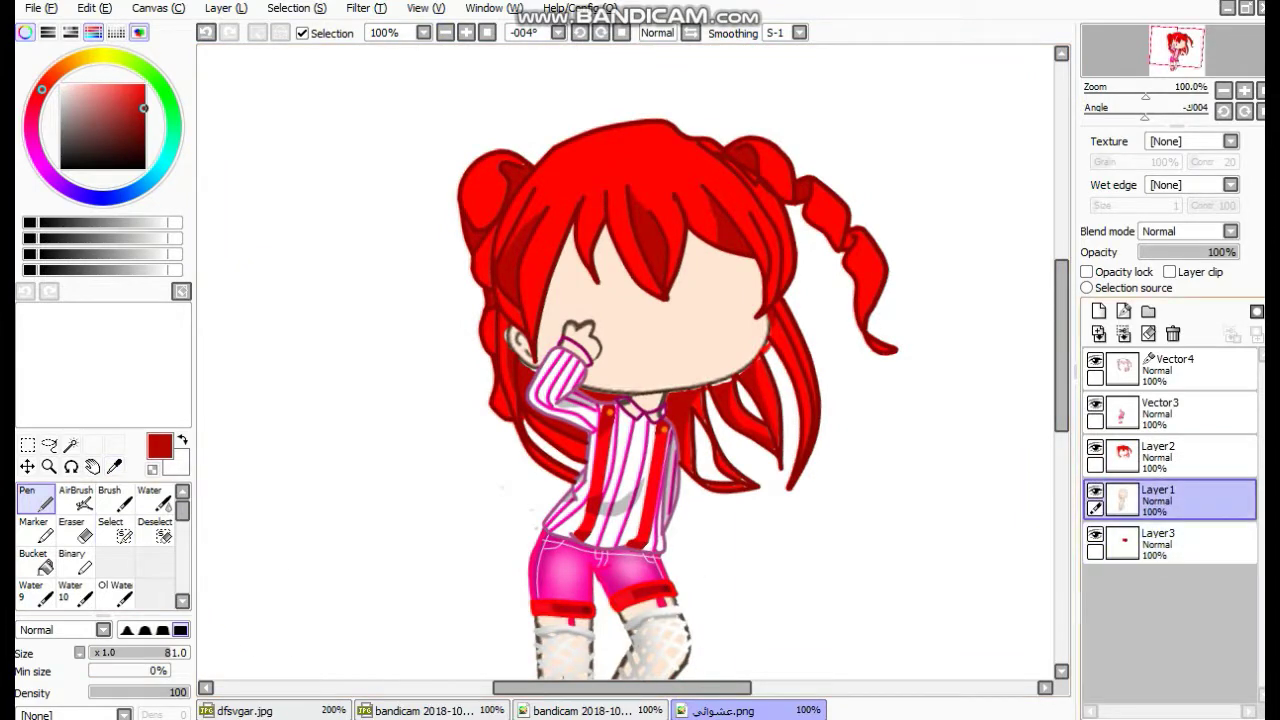
Hide the other layers and select the background around the bare body with the Magic Wand at Color Difference 37.
click(70, 444)
click(1095, 447)
click(300, 300)
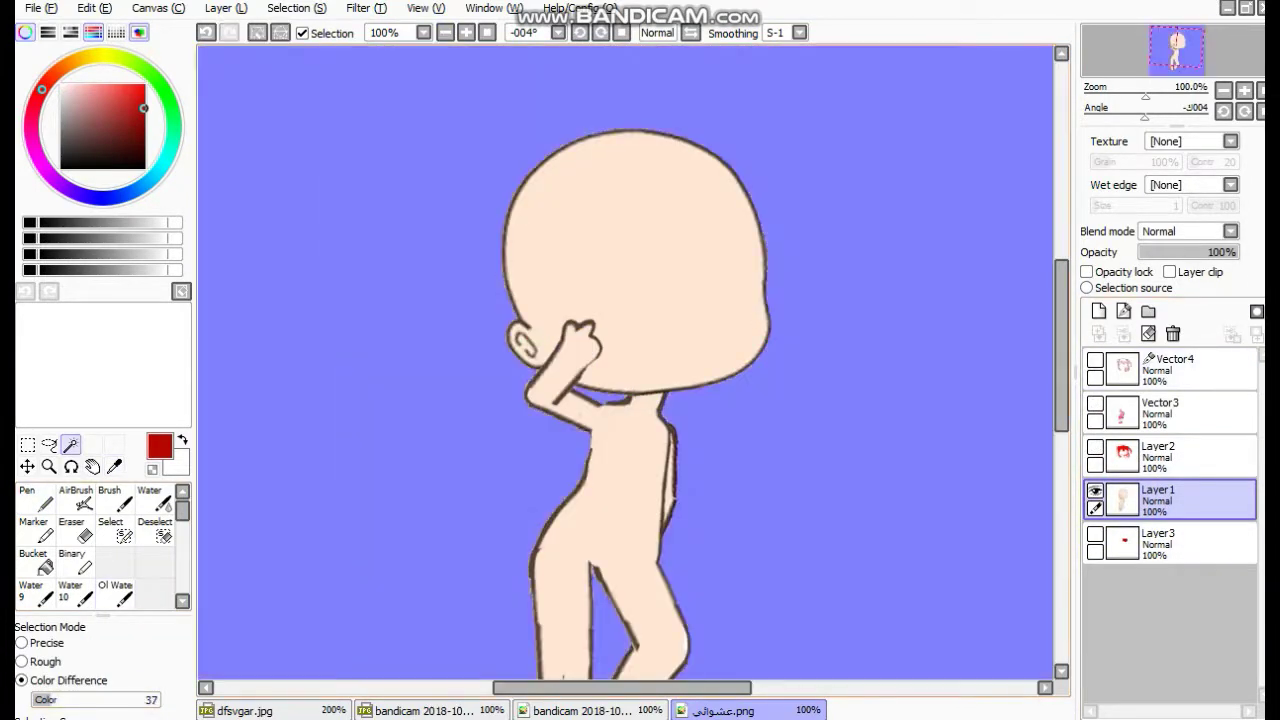
Show the hair and clothing layers again and paint dark red back hair behind the body on the bottom layer.
click(1170, 543)
click(1095, 360)
click(1095, 403)
click(1095, 447)
click(1095, 534)
key(n)
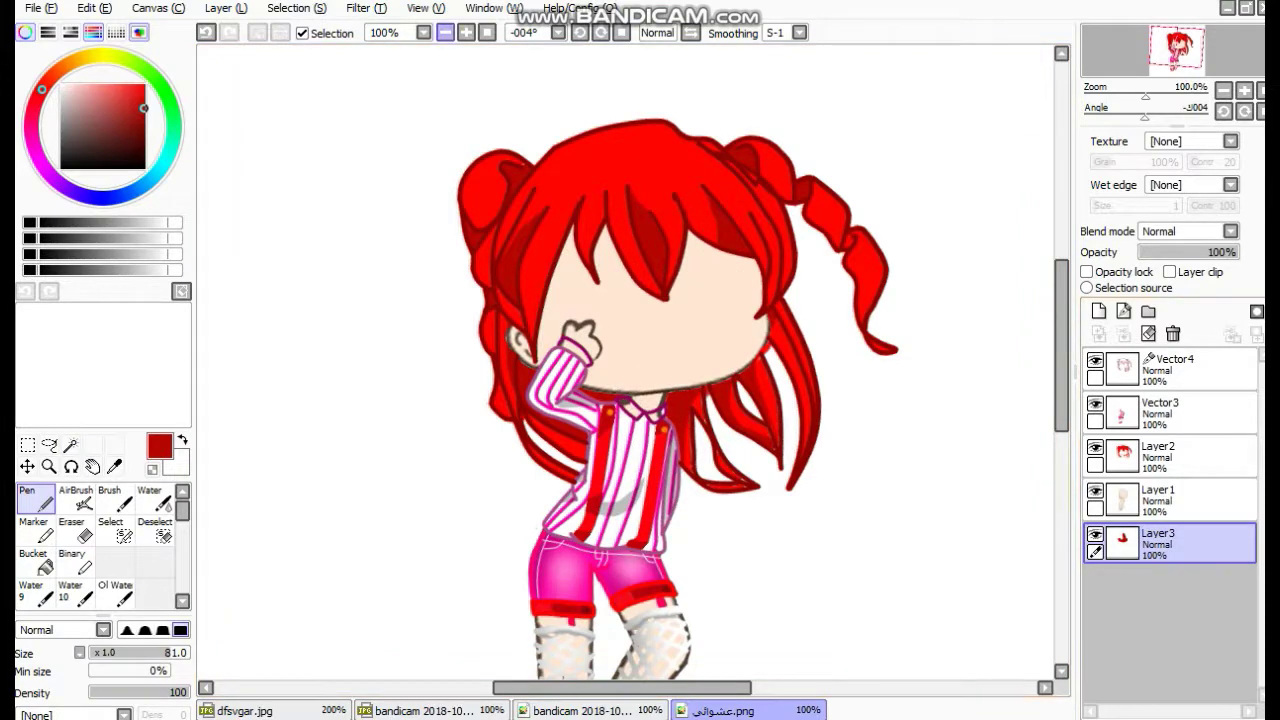
Select the area around the body silhouette with the Magic Wand in Precise mode, using the current layer as source.
click(445, 32)
click(1170, 500)
click(70, 444)
click(430, 230)
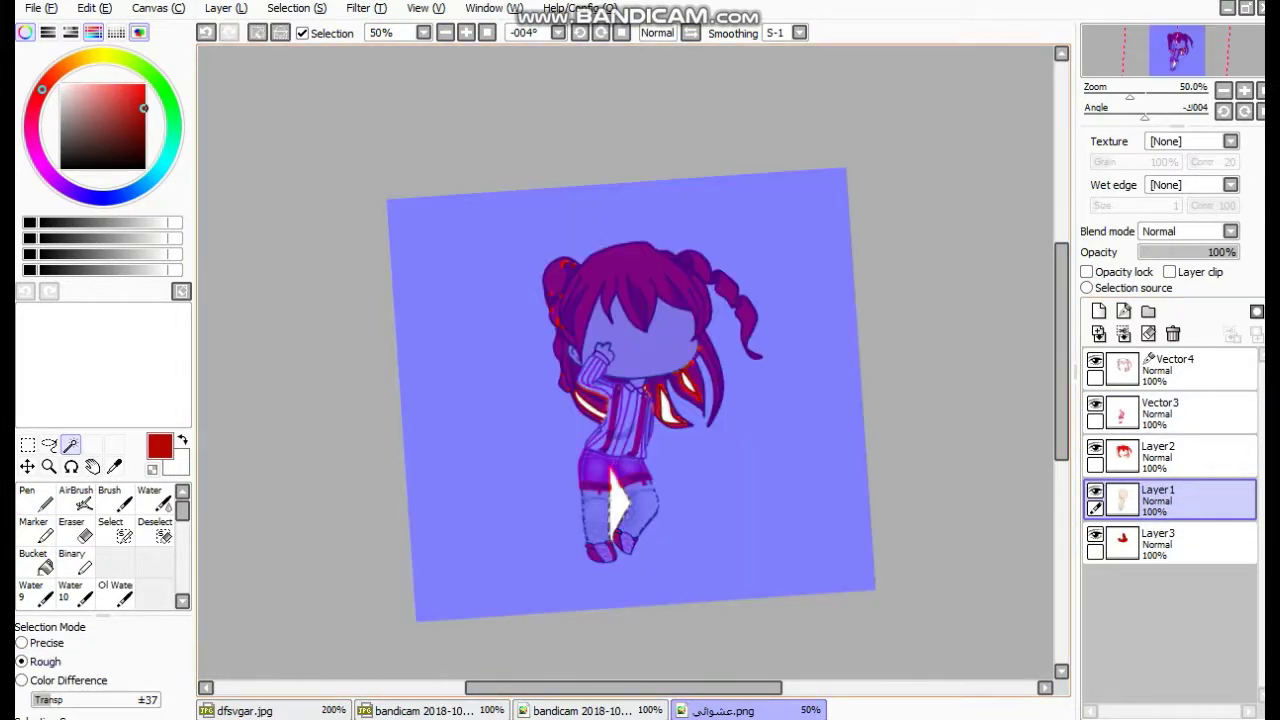
click(182, 491)
click(1170, 543)
click(94, 8)
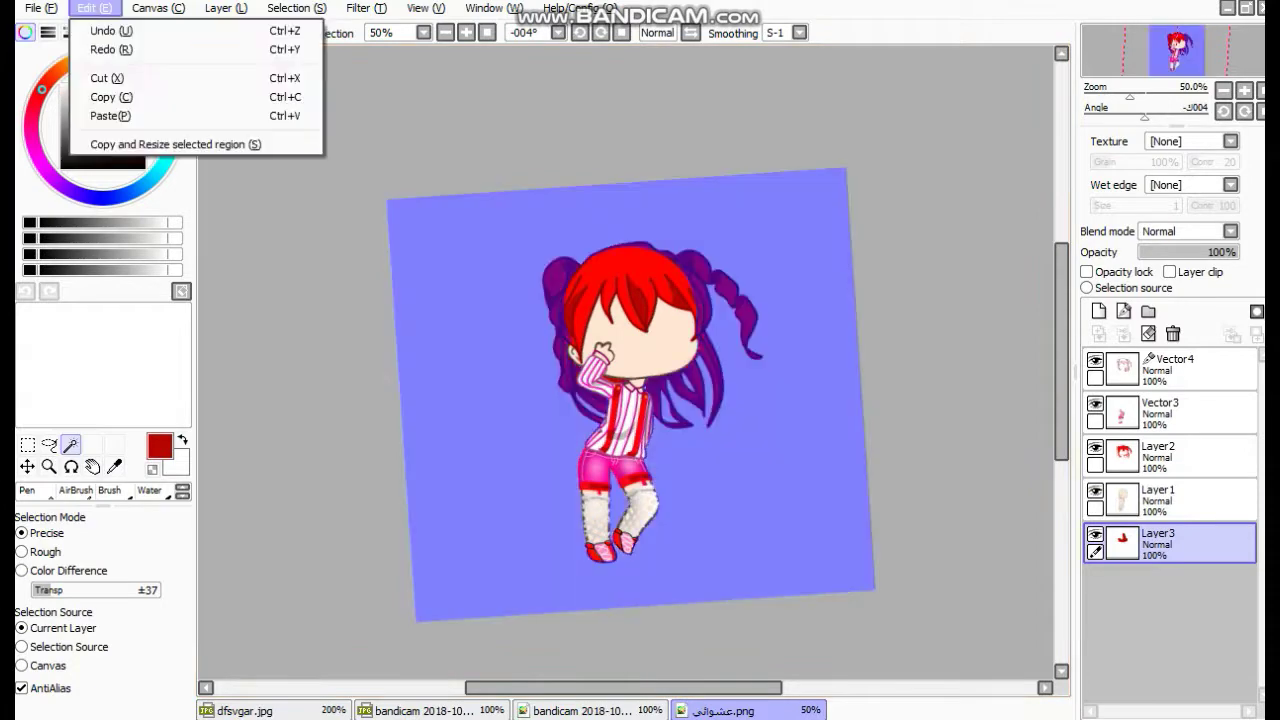
click(94, 8)
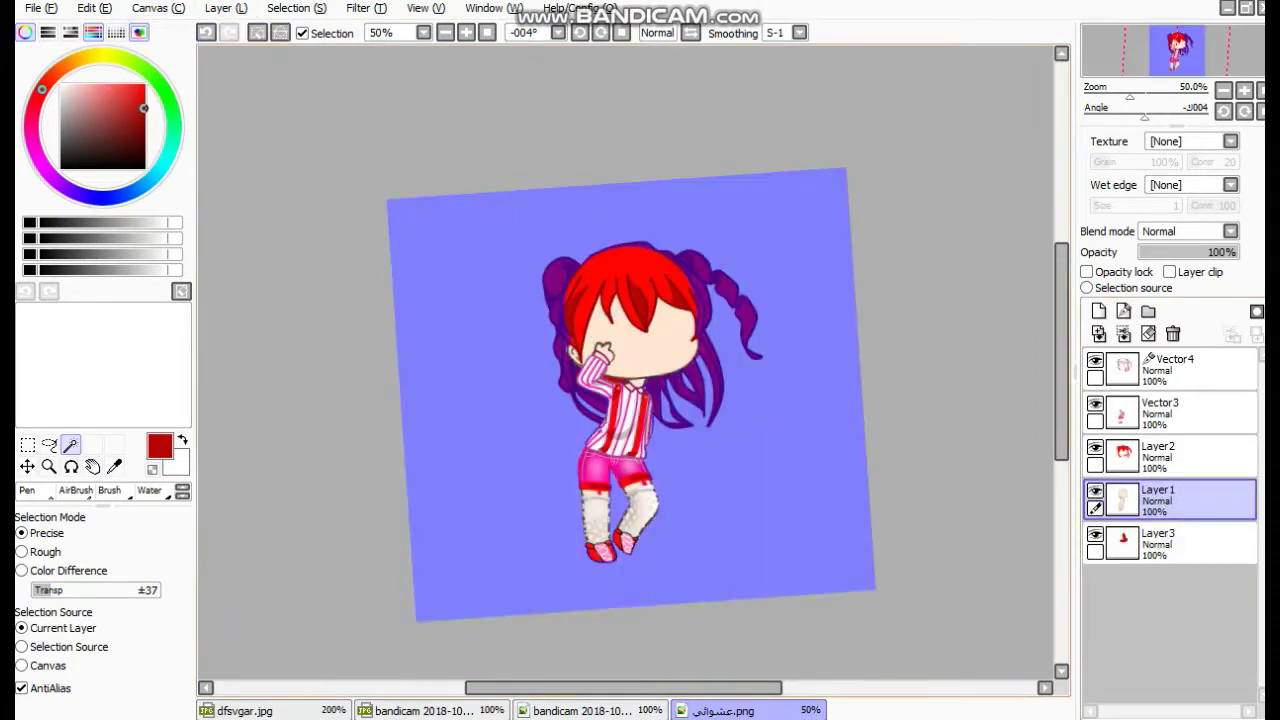
Clear the selection and merge the hair outline and hair colour layers into one layer above the body.
key(alt+v)
key(ctrl+d)
click(1123, 334)
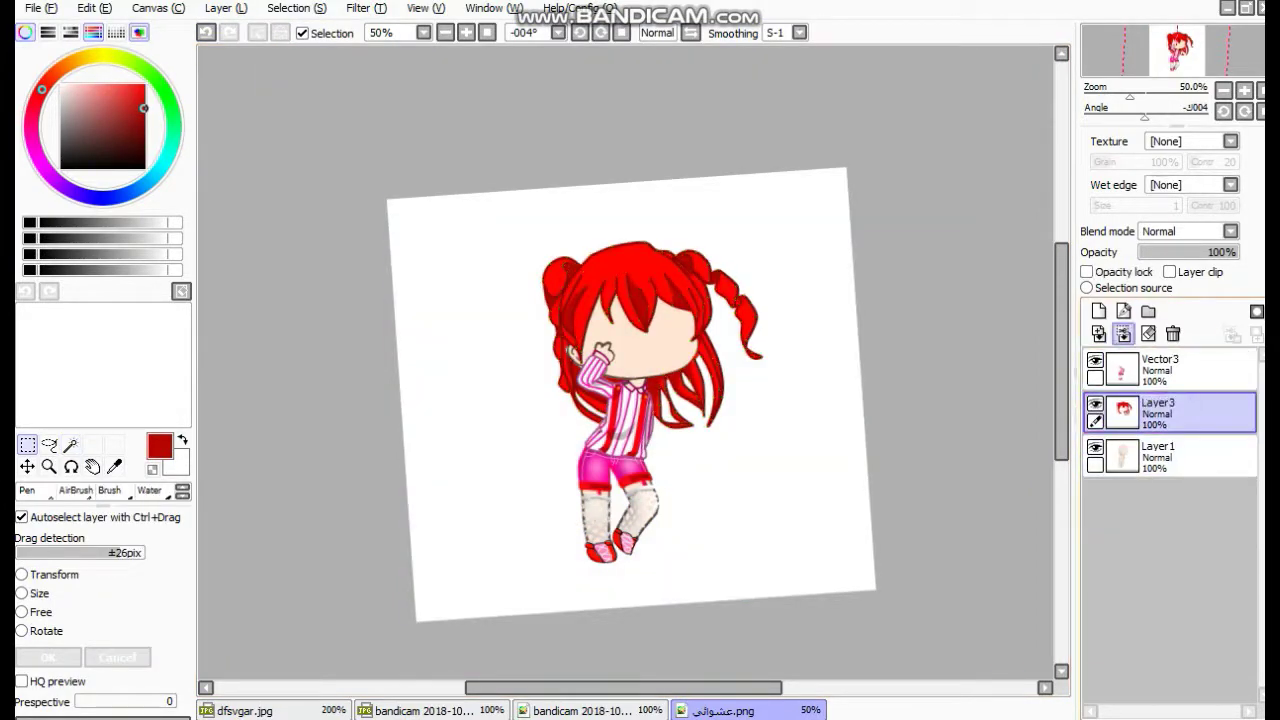
Select the upper hair and remove the side bun and twisted pigtail from the selection.
key(s)
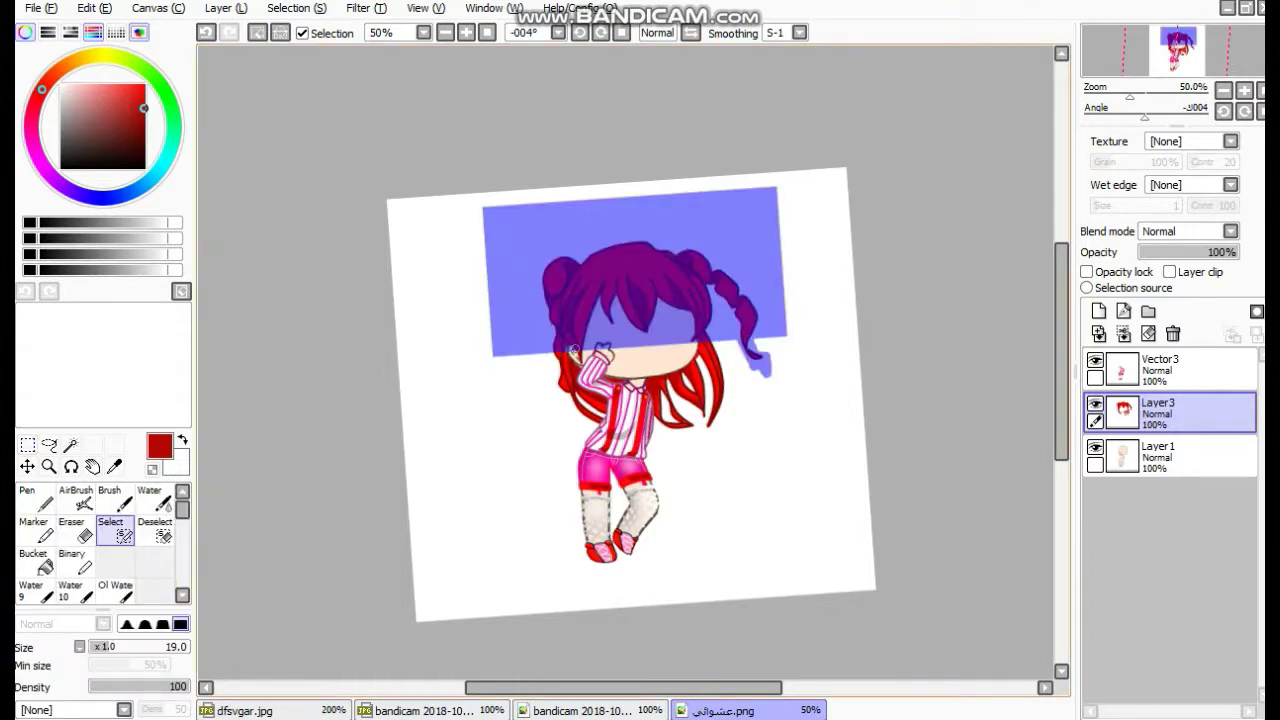
click(155, 528)
drag(550, 248, 543, 272)
drag(700, 243, 752, 355)
Transform the selected crown and bangs to enlarge them over the top and side of the head.
key(m)
key(ctrl+t)
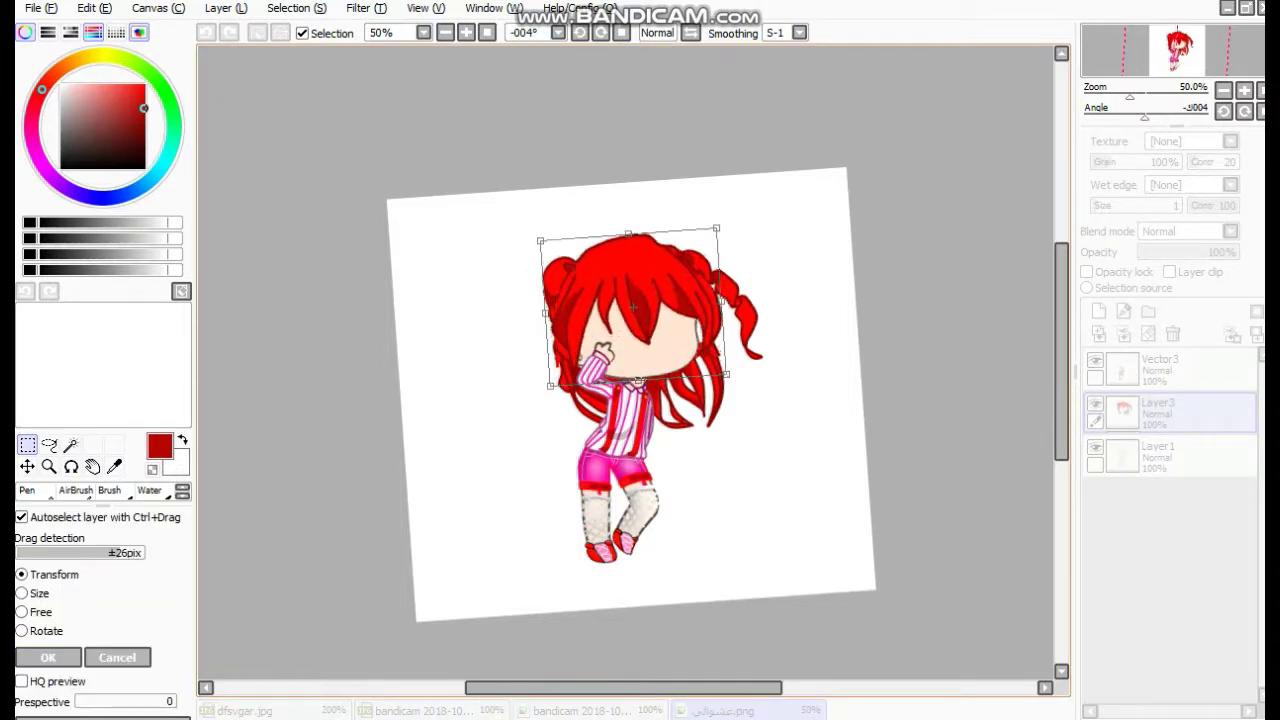
key(Return)
Add a layer beneath the hair and merge the hair layer into it.
click(1099, 311)
key(n)
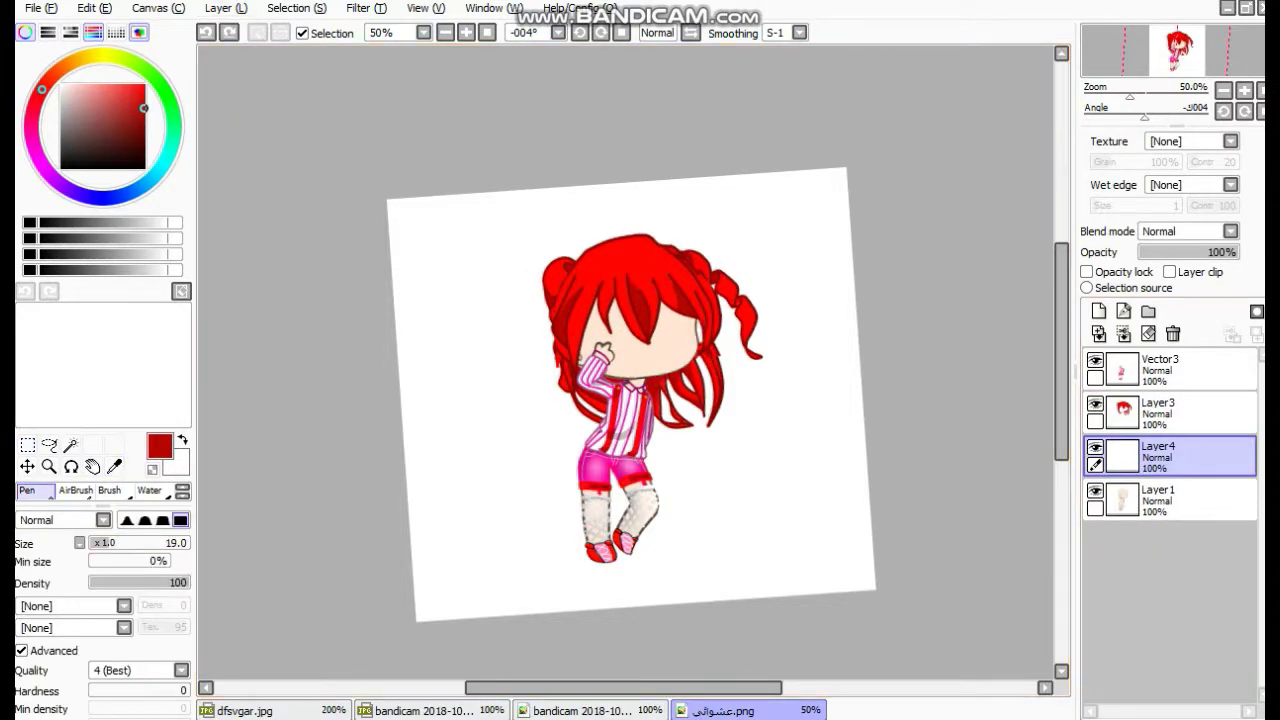
key(ctrl+e)
Open the image of yellow anime eyes, copy one eye, and paste it into the character drawing on a layer above the hair.
key(ctrl+o)
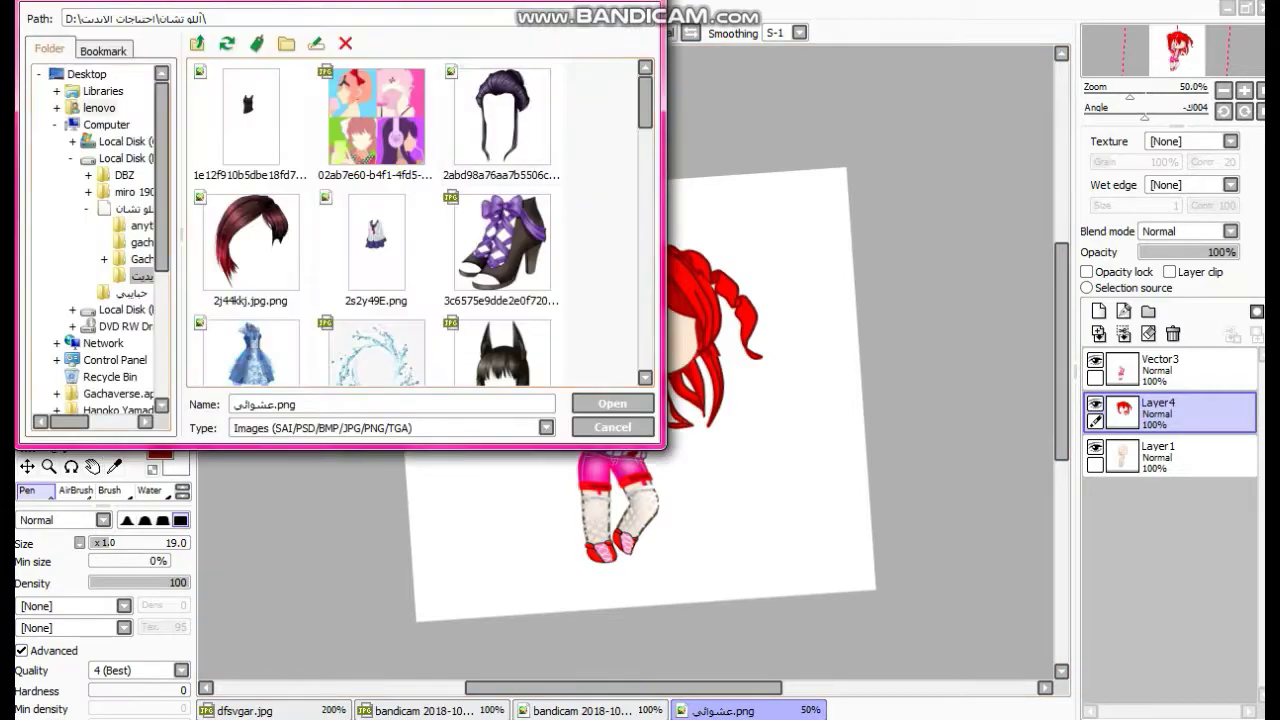
scroll(415, 220, up, 5)
double_click(243, 110)
scroll(415, 220, down, 3)
double_click(500, 355)
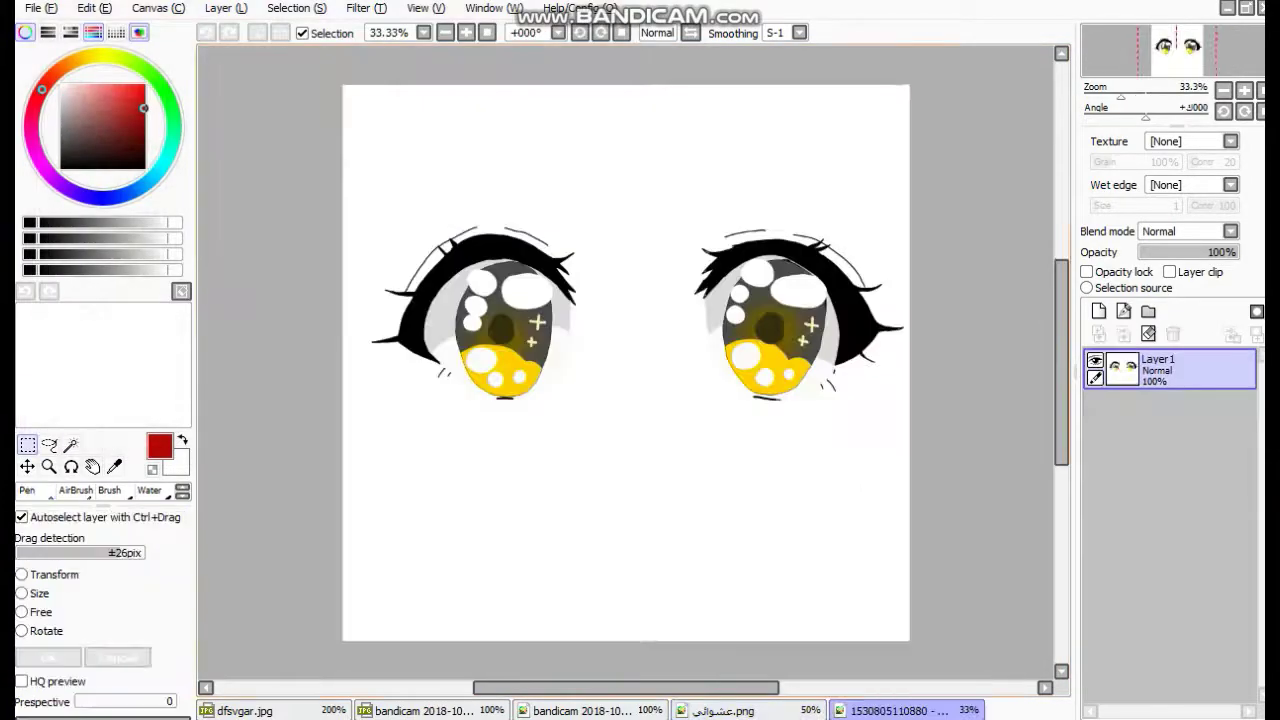
key(ctrl+c)
key(ctrl+v)
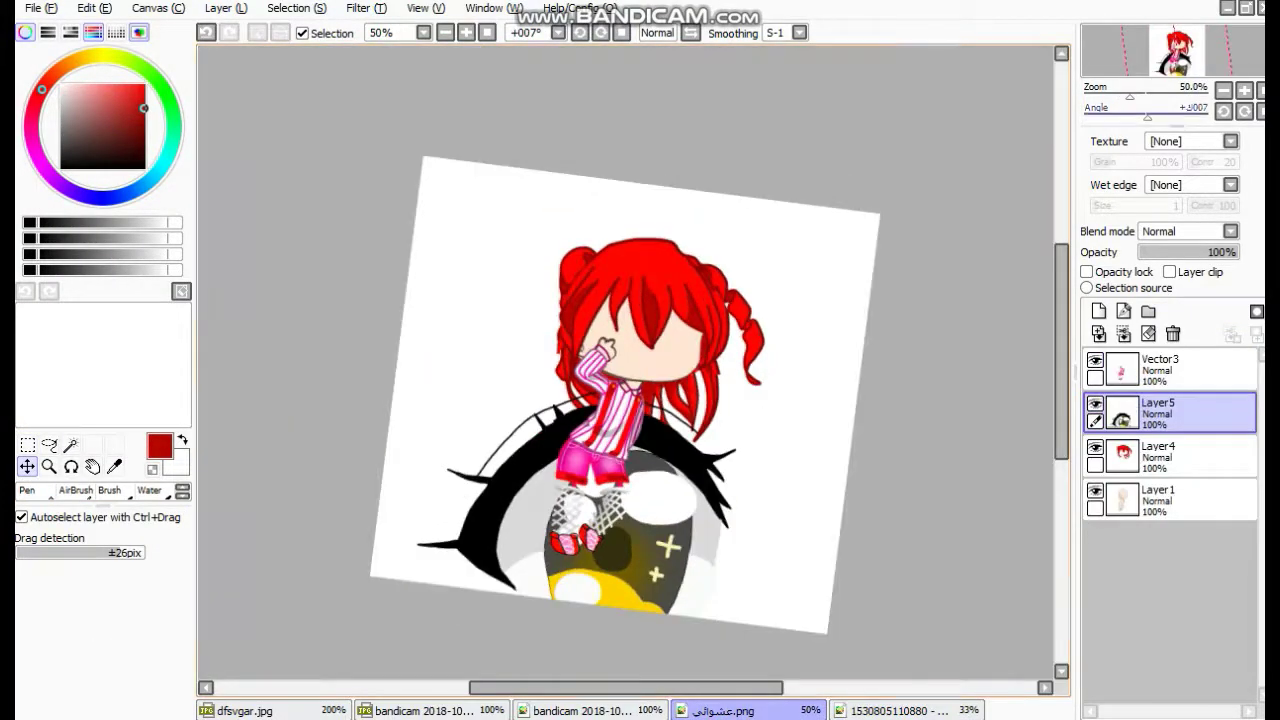
Shrink the pasted eye beside the character, and paste a second eye on its own layer, scaled to fit the uncovered side of the face.
key(ctrl+t)
key(Return)
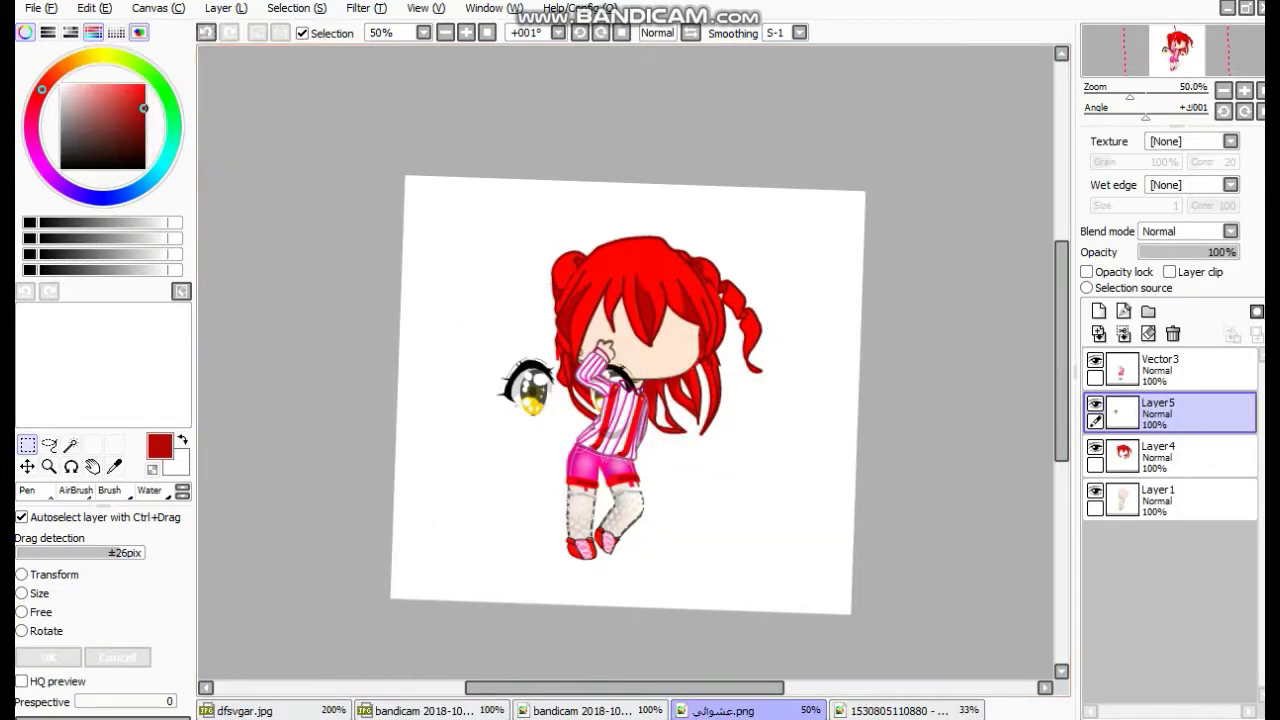
key(ctrl+v)
key(ctrl+t)
key(Return)
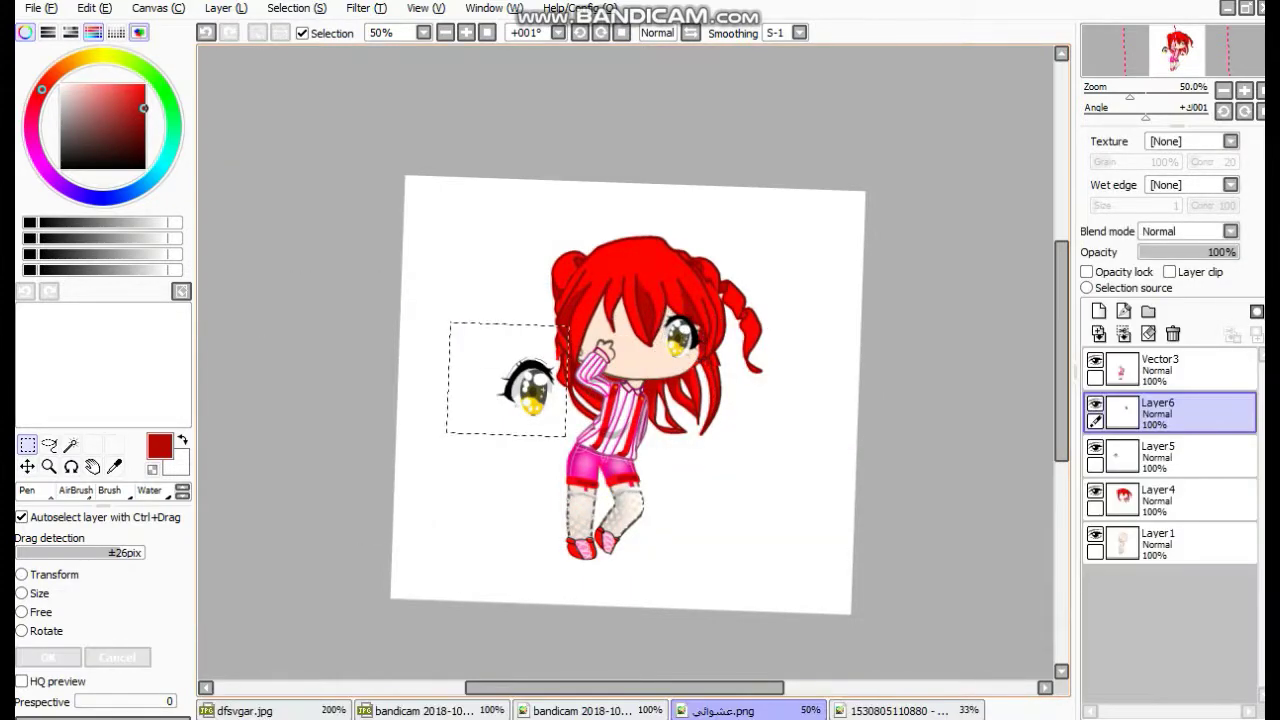
Transform the eye beside the character to sit on the face above the raised hand, flattened into a narrow winking shape.
key(ctrl+t)
drag(530, 390, 610, 330)
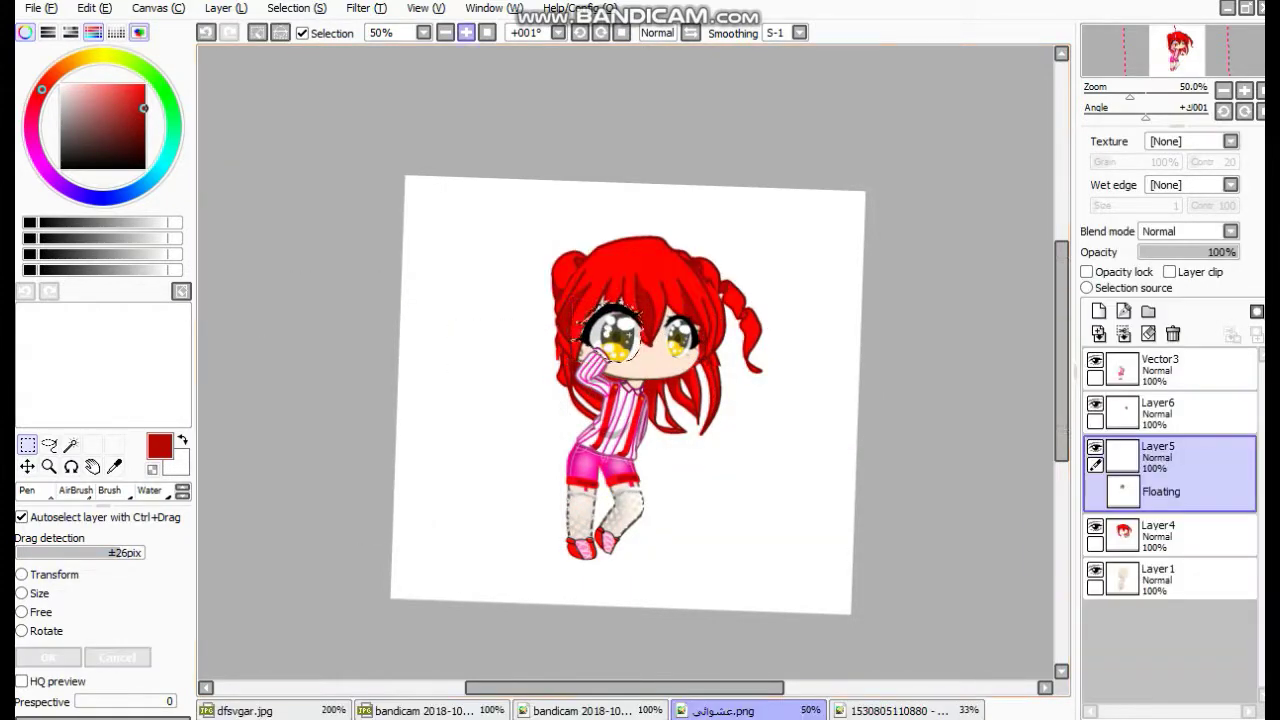
scroll(549, 237, up, 2)
drag(548, 363, 560, 255)
key(Return)
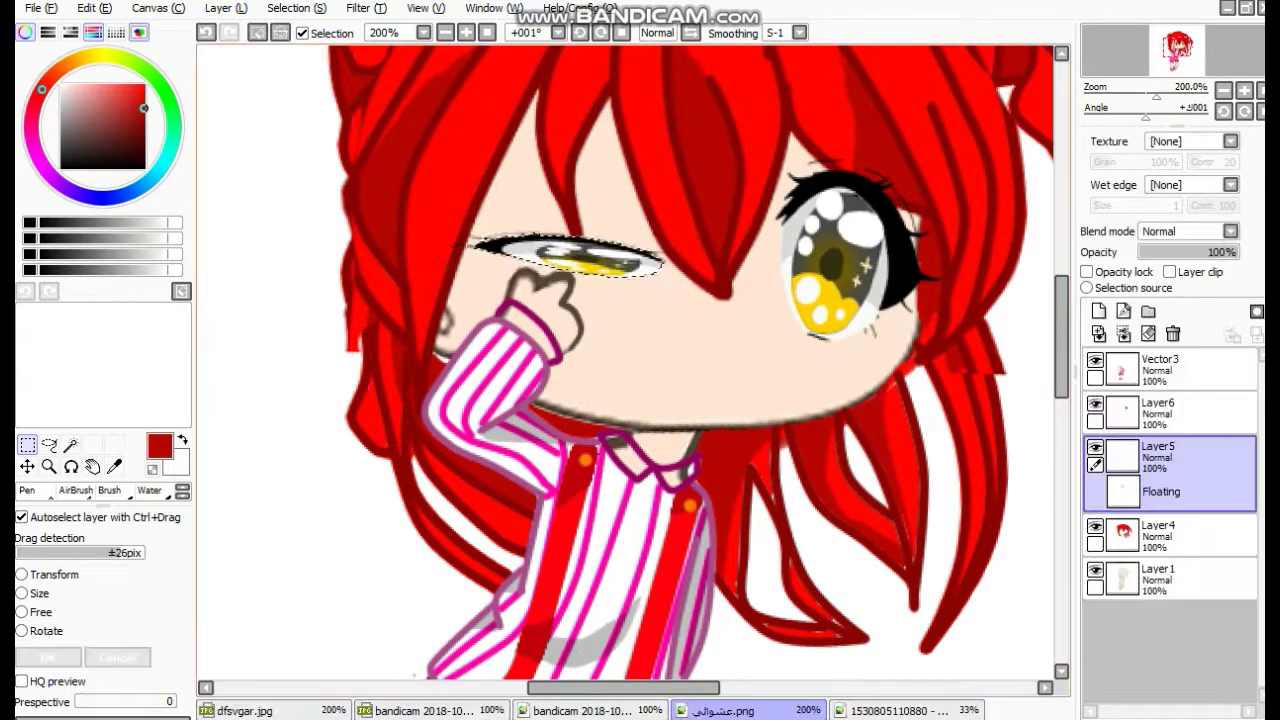
Paint the flattened eye solid black, erase its lower part to form a curved closed-eye lash line, and clear the selection.
key(n)
key(e)
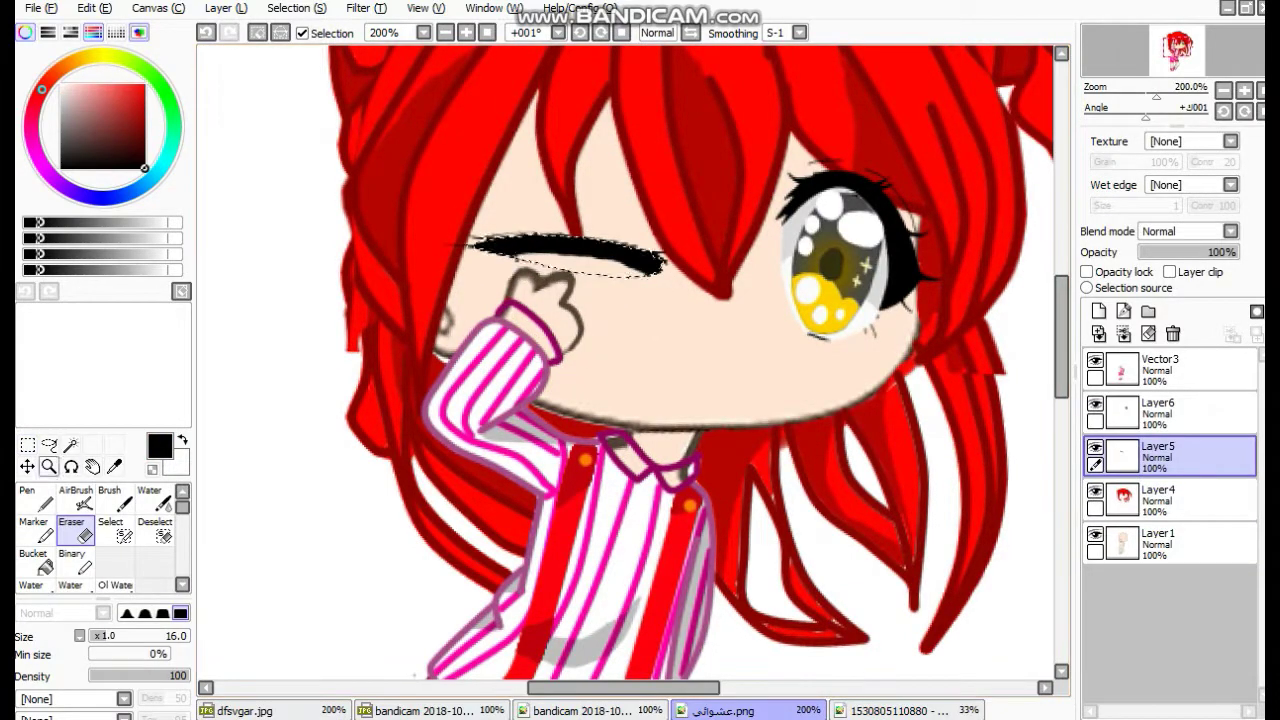
key(ctrl+d)
key(ctrl+t)
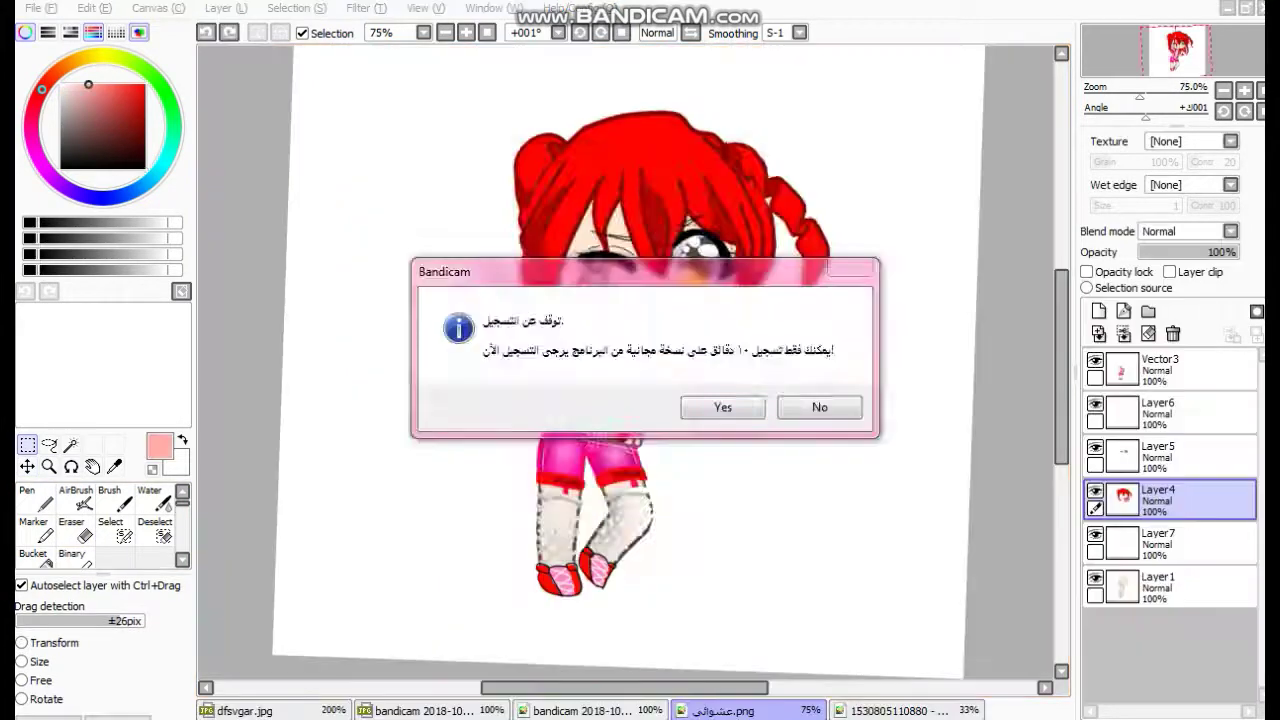
Dismiss the recorder's notice and start saving the drawing as a new PNG file with a name beginning with "ko".
key(Escape)
key(alt+f)
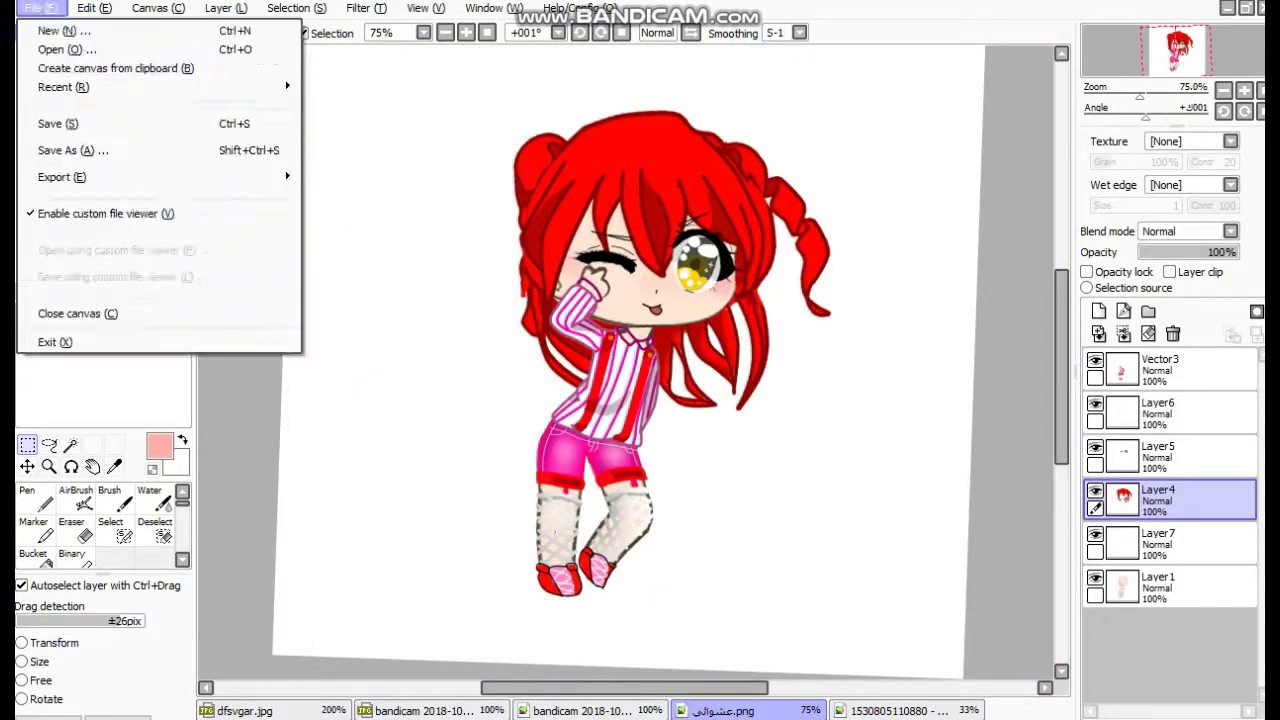
key(a)
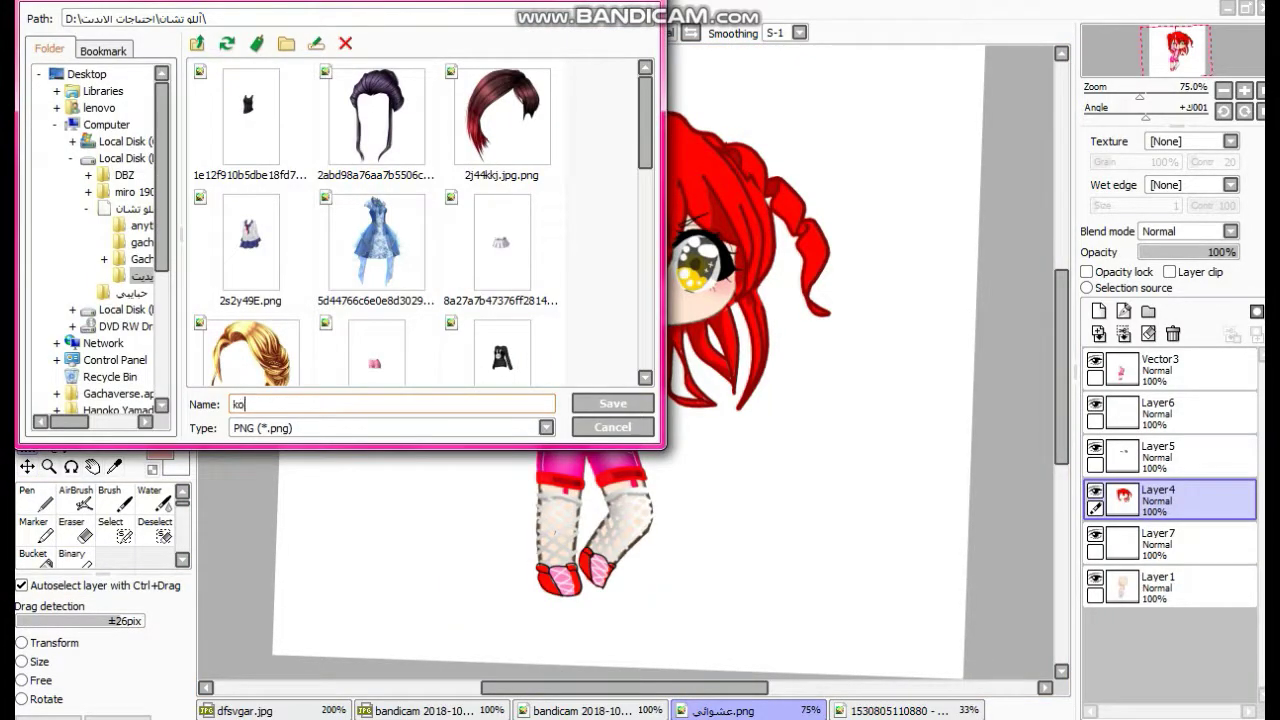